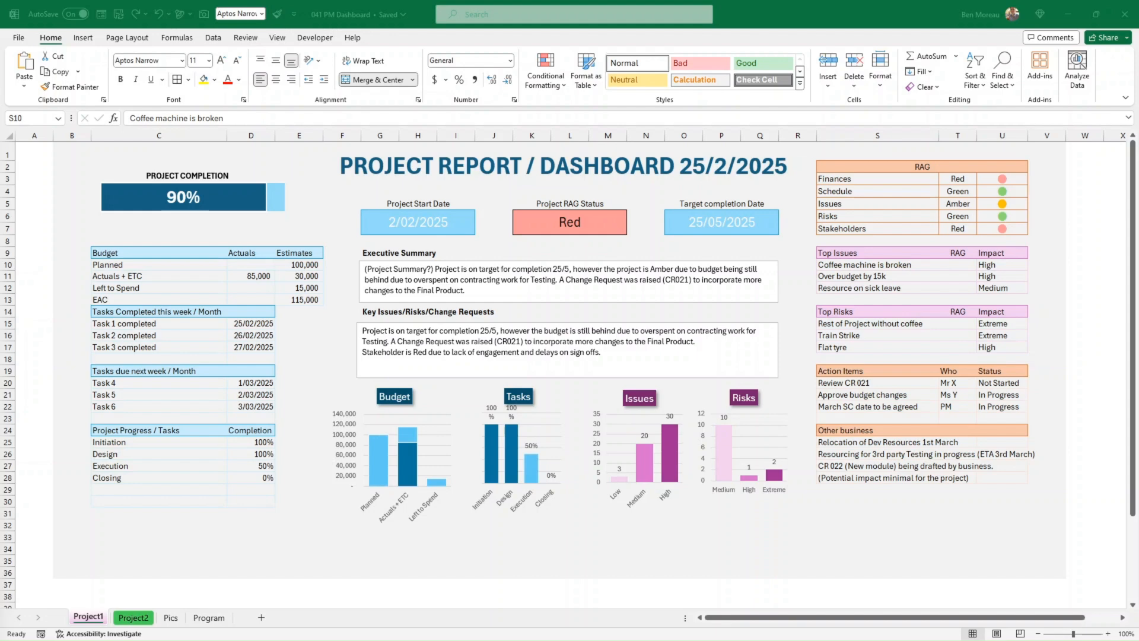
- Examine the chart data tables beneath the Project1 dashboard and the fill colour choices for background cell B1
{"action": "scroll", "coordinate": [431, 557], "scroll_direction": "down", "scroll_amount": 3}
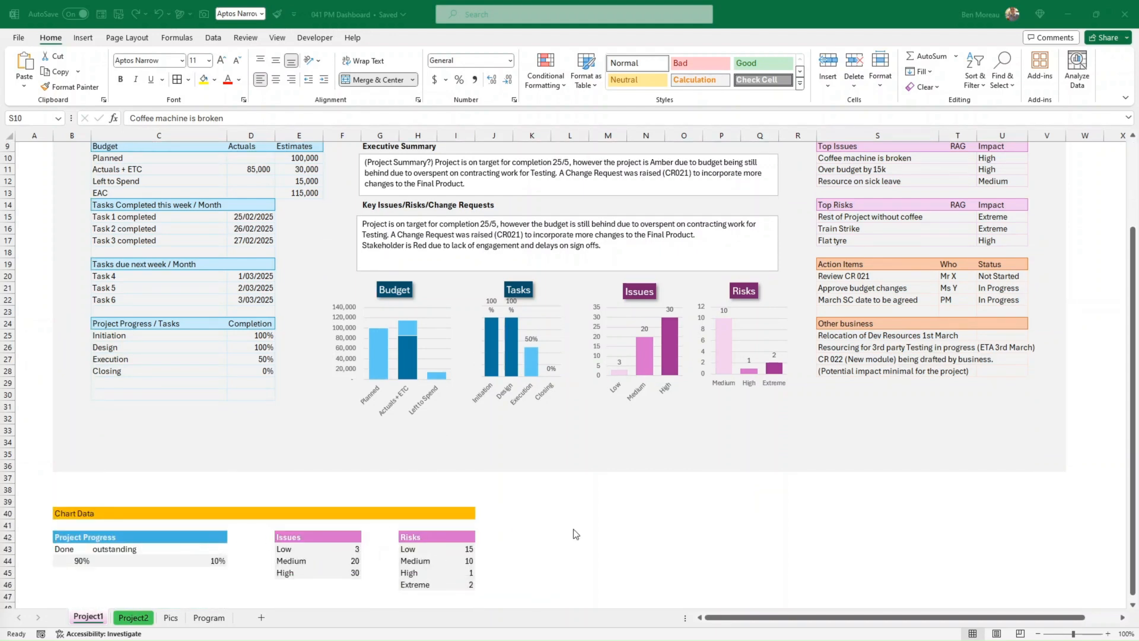
{"action": "scroll", "coordinate": [584, 545], "scroll_direction": "up", "scroll_amount": 2}
{"action": "scroll", "coordinate": [587, 547], "scroll_direction": "up", "scroll_amount": 1}
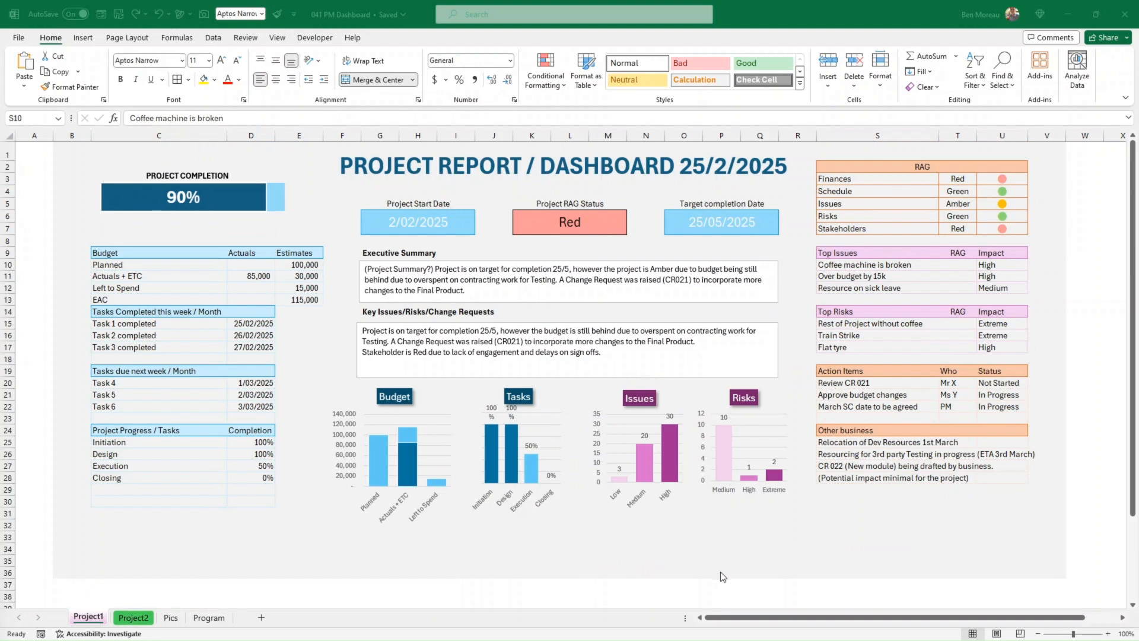
{"action": "left_click", "coordinate": [673, 248]}
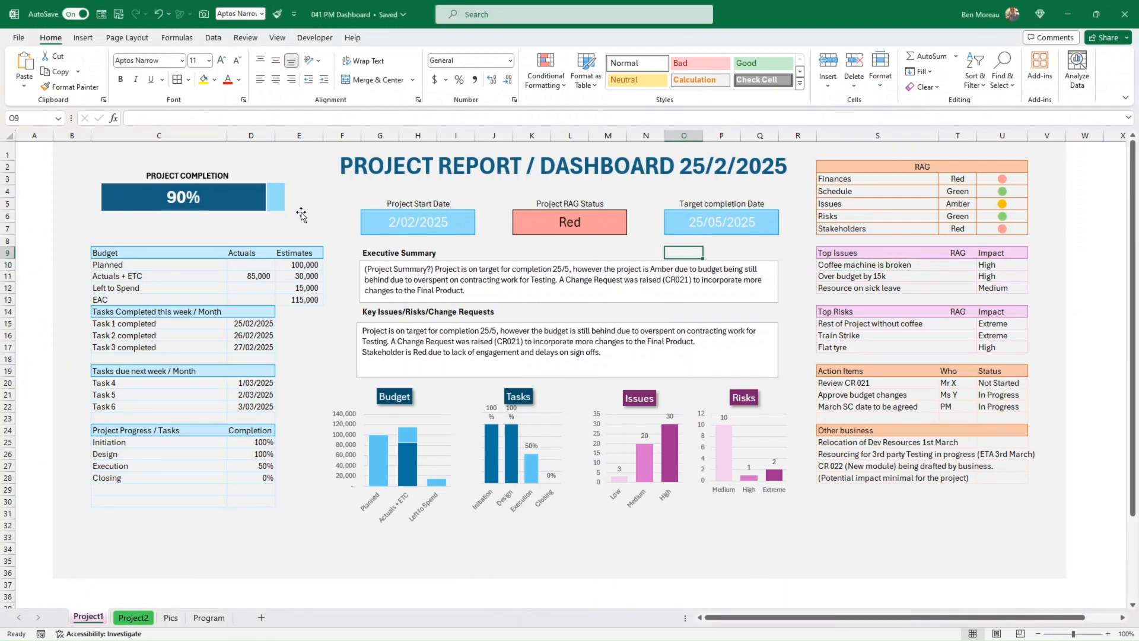
{"action": "left_click", "coordinate": [83, 152]}
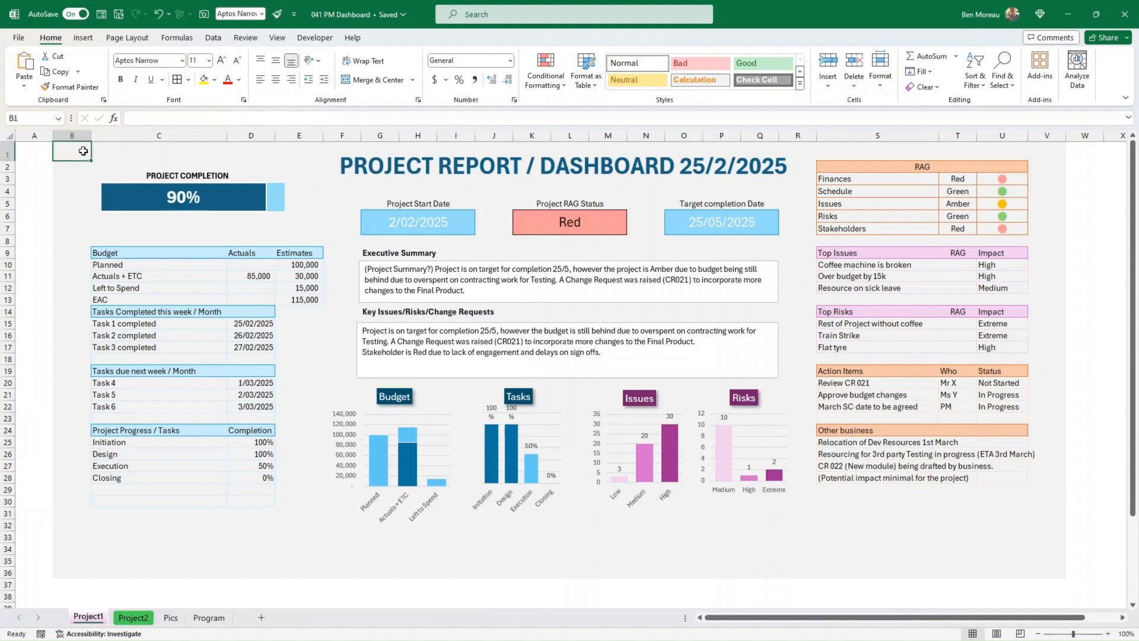
{"action": "left_click", "coordinate": [215, 82]}
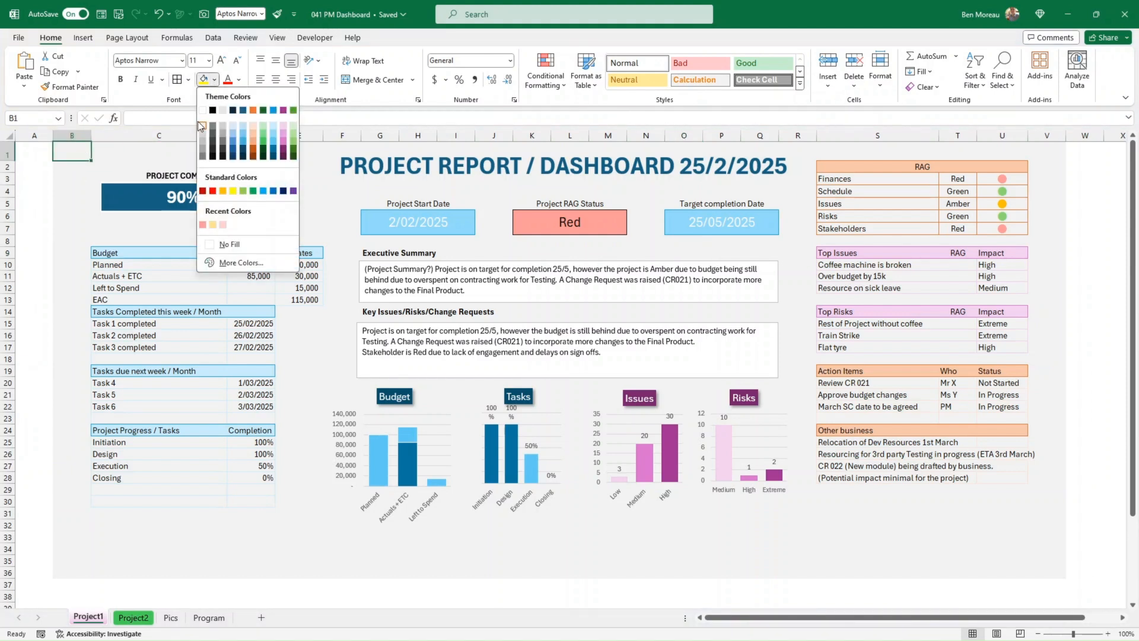
{"action": "left_click", "coordinate": [95, 155]}
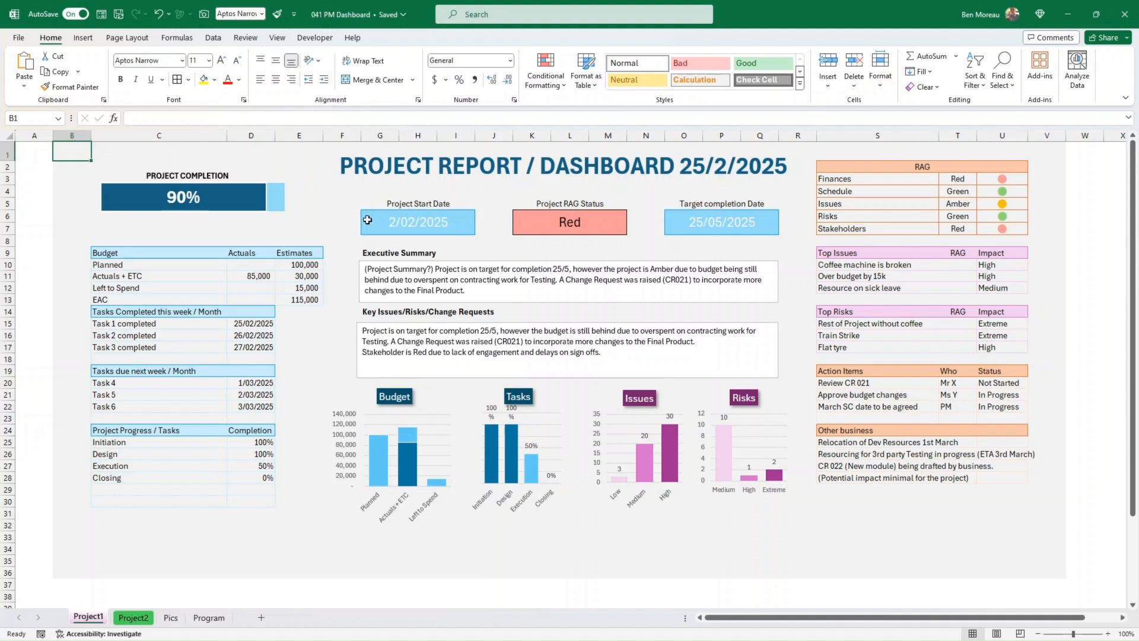
- Inspect the Project Start Date, Project RAG Status and Target completion Date cells in the dashboard header
{"action": "left_click", "coordinate": [342, 202]}
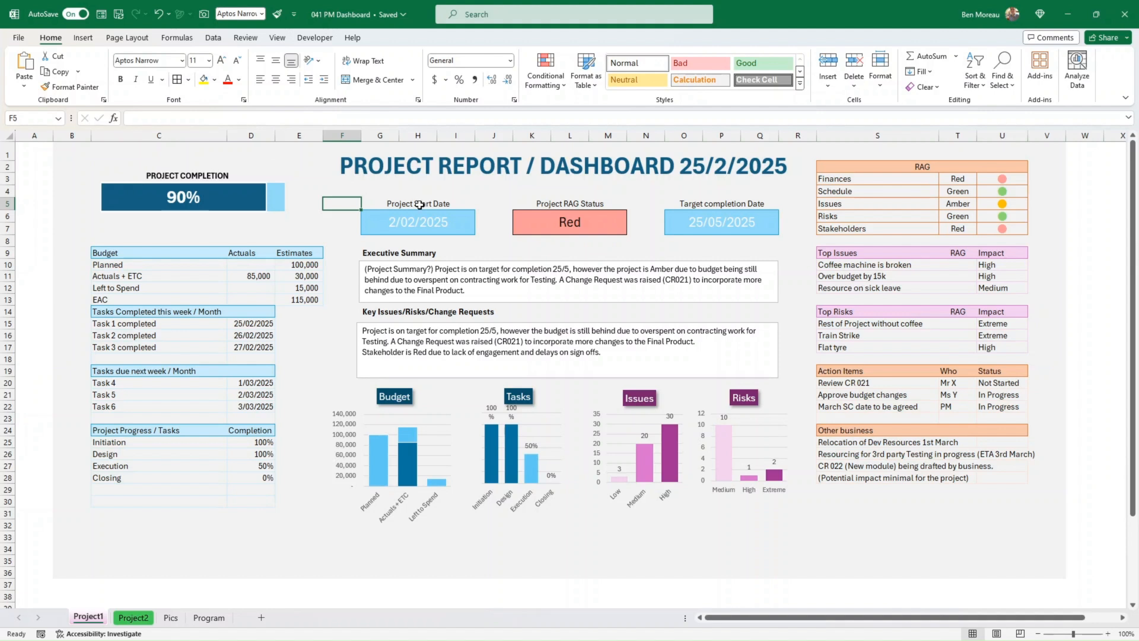
{"action": "left_click", "coordinate": [426, 224]}
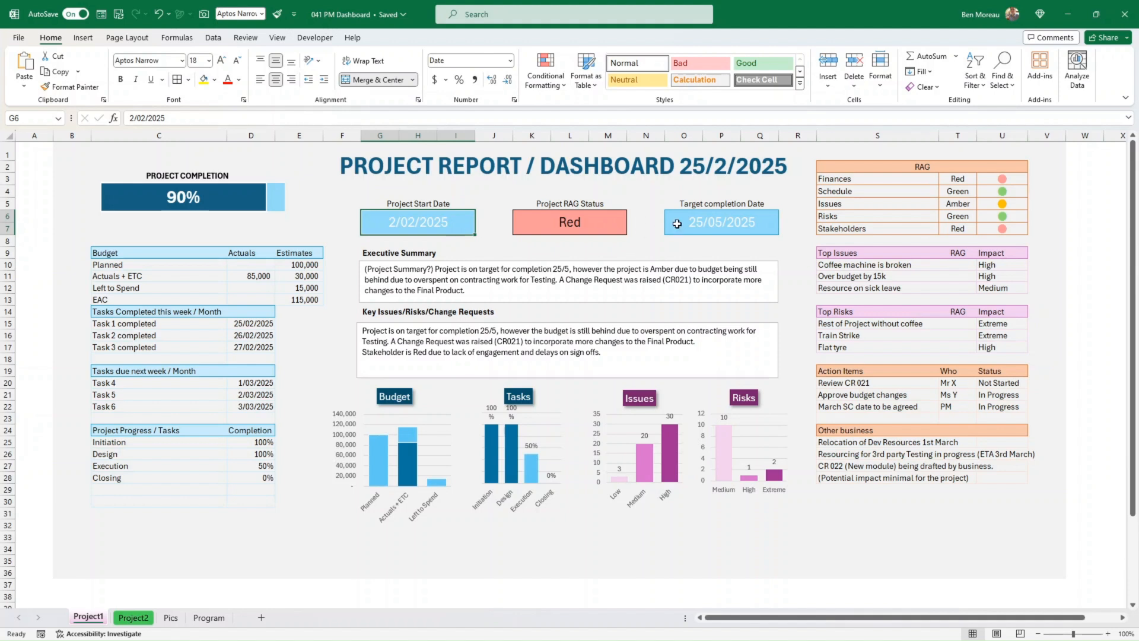
{"action": "left_click", "coordinate": [530, 222]}
{"action": "left_click", "coordinate": [484, 239]}
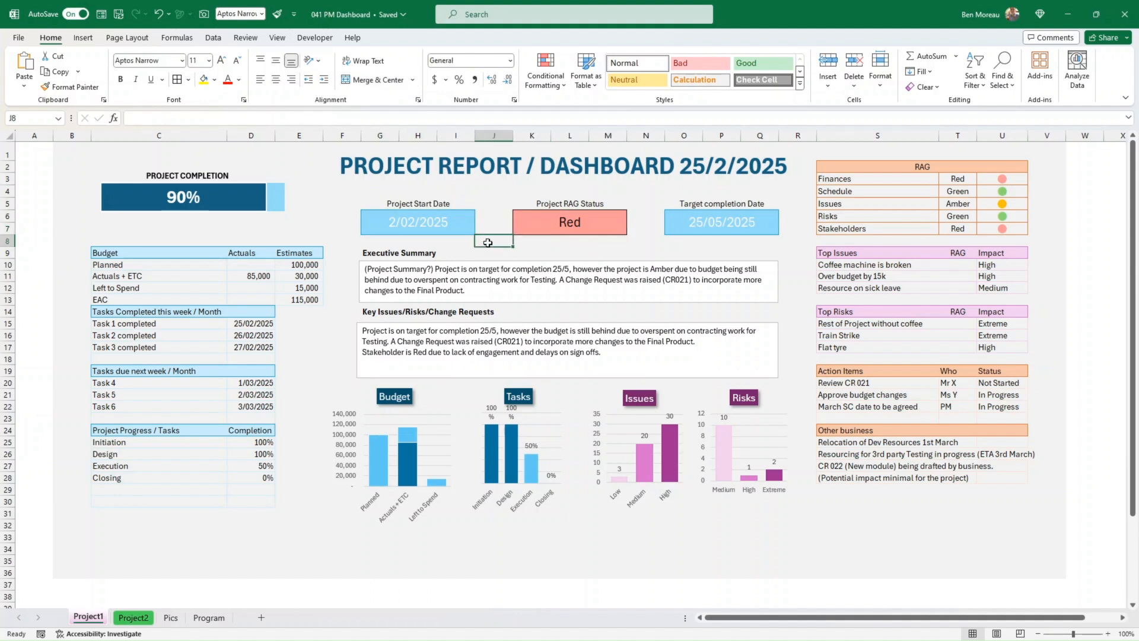
{"action": "left_click", "coordinate": [391, 219]}
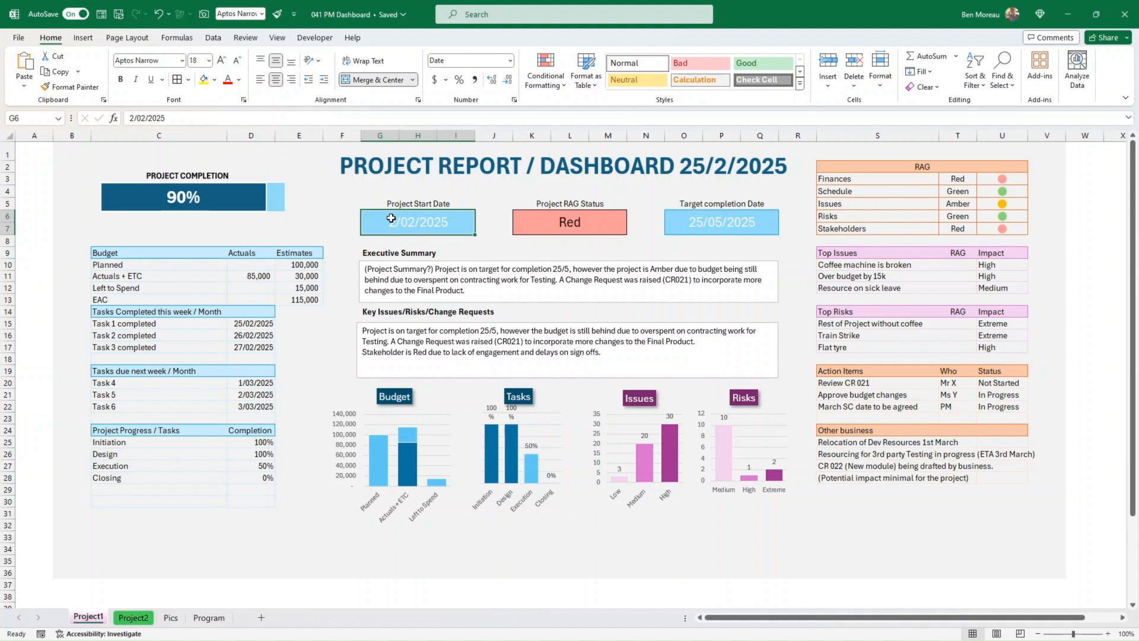
{"action": "left_click", "coordinate": [700, 220]}
{"action": "left_click", "coordinate": [459, 218]}
{"action": "left_click", "coordinate": [542, 244]}
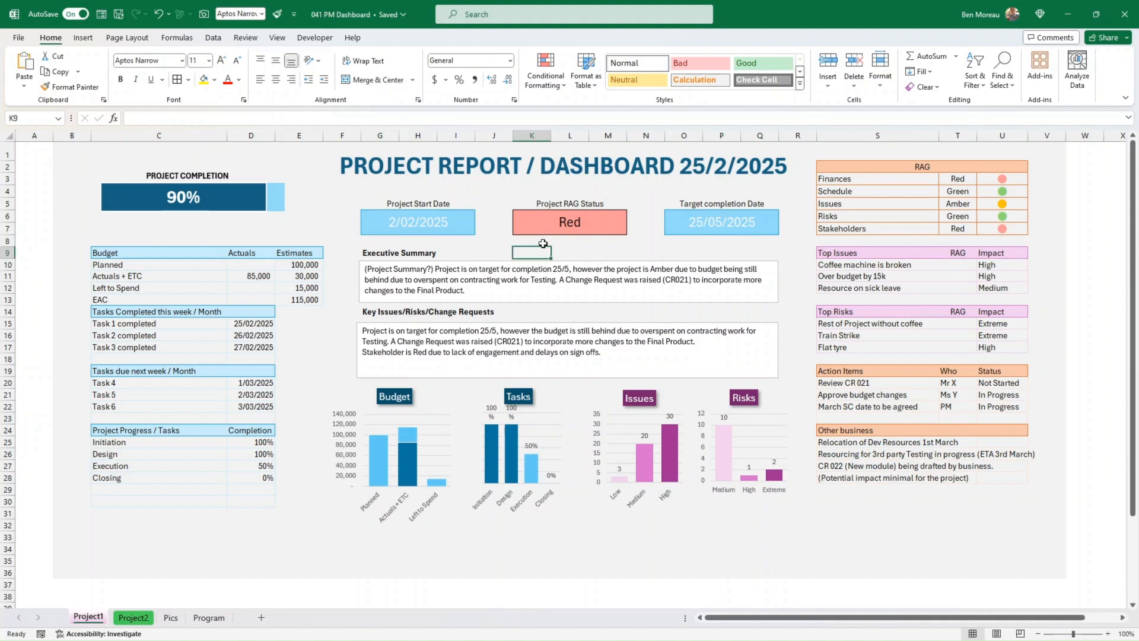
- Check the content of the Project RAG Status cell and its list of selectable options, keeping the current choice
{"action": "left_click", "coordinate": [567, 221]}
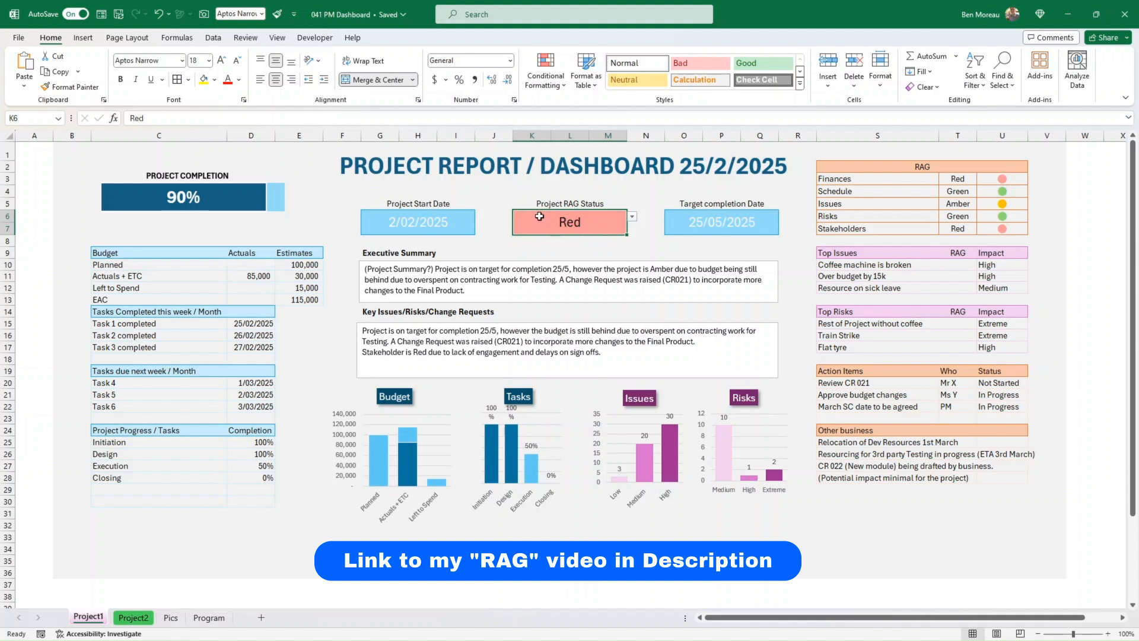
{"action": "double_click", "coordinate": [540, 218]}
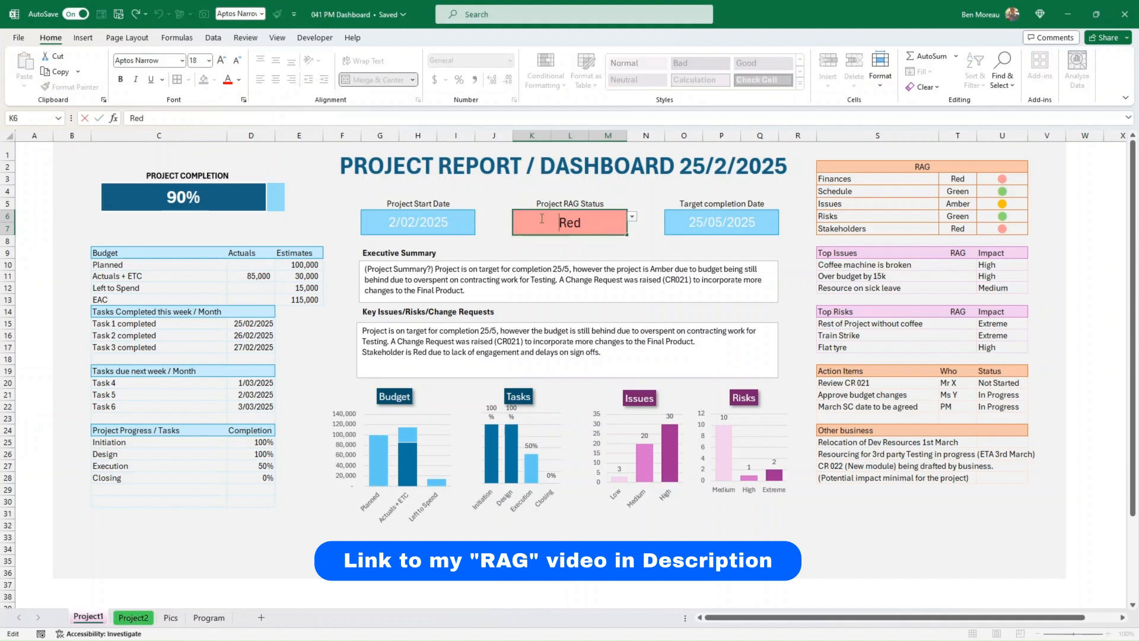
{"action": "left_click", "coordinate": [562, 253]}
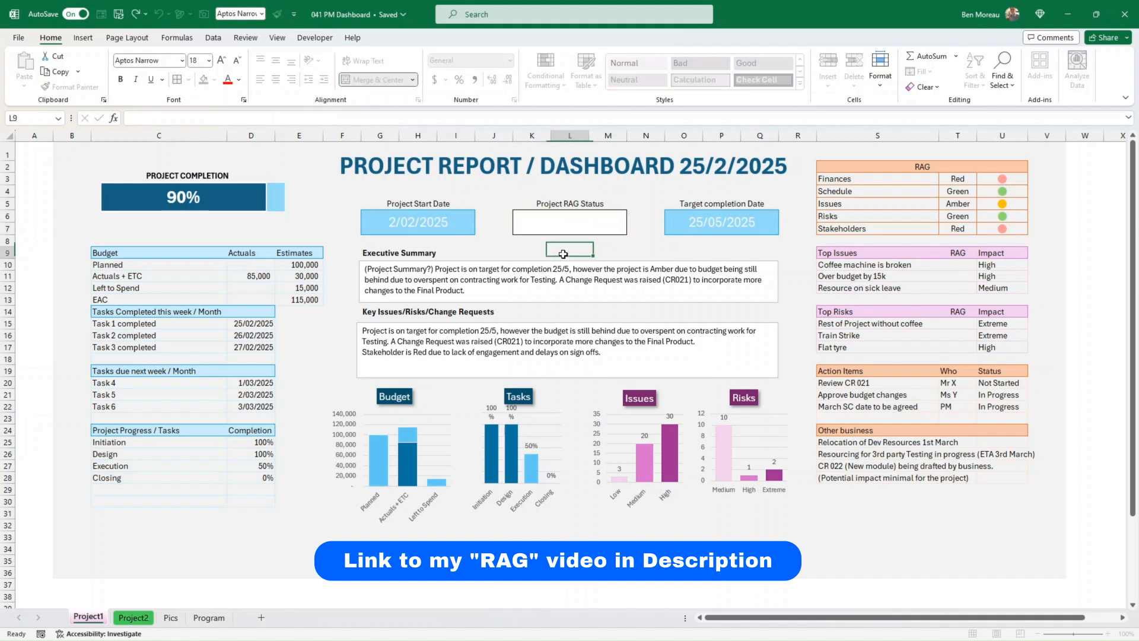
{"action": "left_click", "coordinate": [538, 222]}
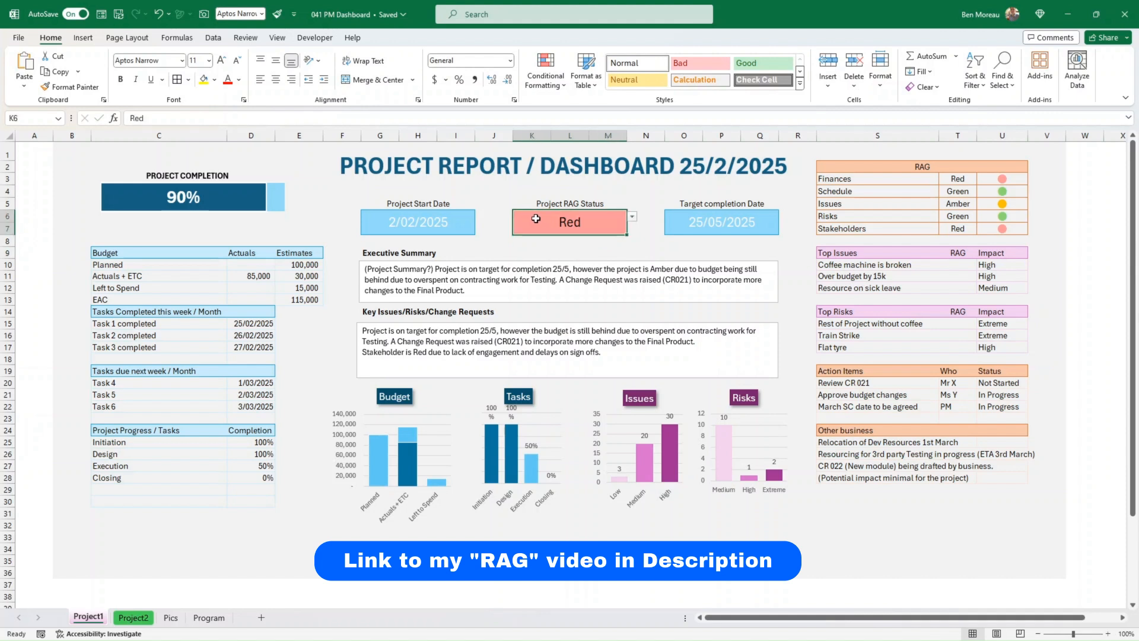
{"action": "left_click", "coordinate": [632, 217]}
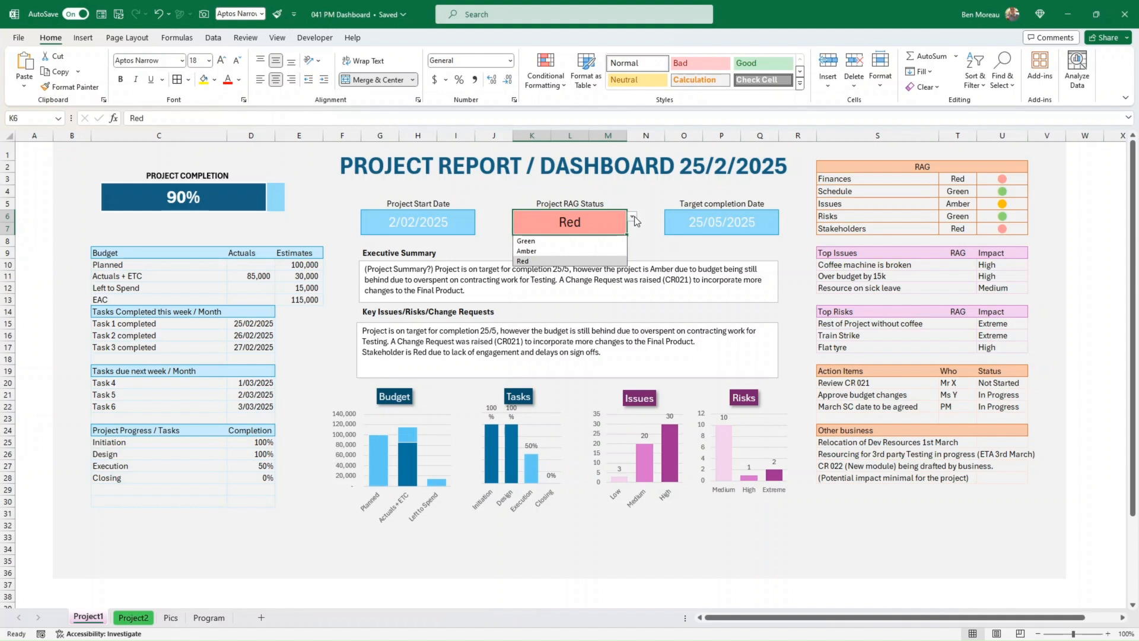
{"action": "left_click", "coordinate": [599, 225]}
{"action": "left_click", "coordinate": [604, 239]}
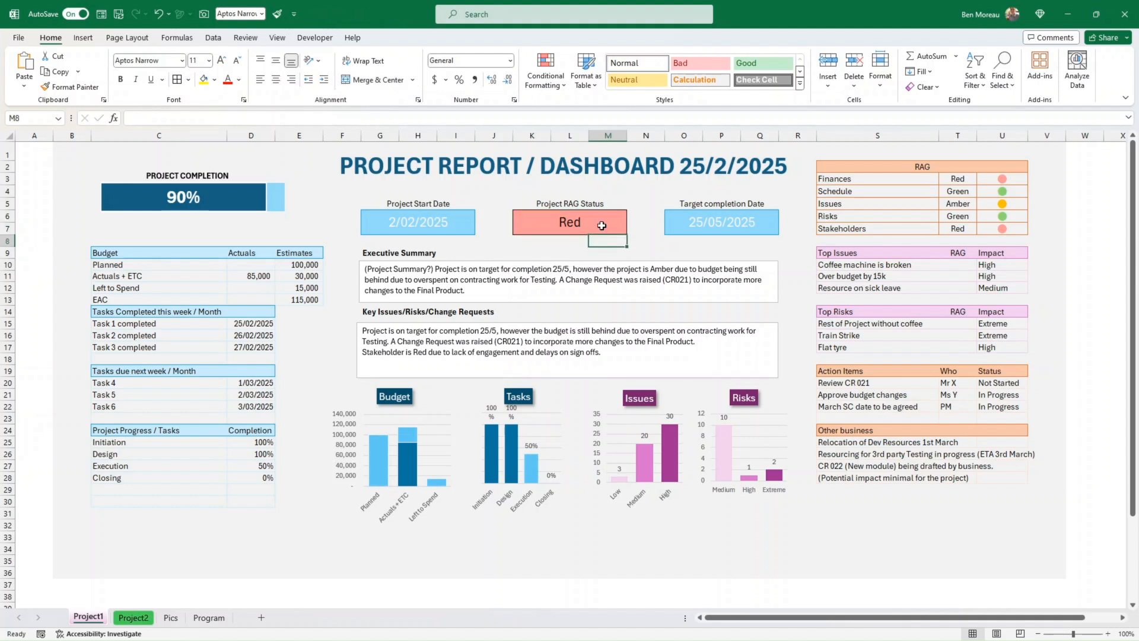
- Review the data validation settings behind the Project RAG Status cell's list
{"action": "left_click", "coordinate": [599, 224]}
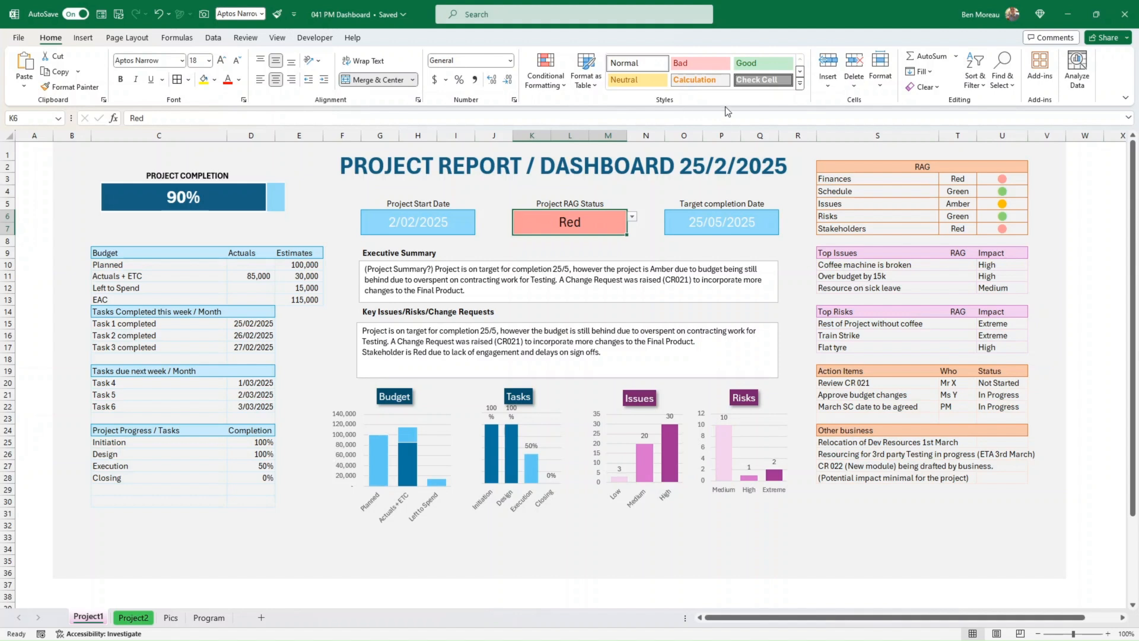
{"action": "left_click", "coordinate": [213, 38]}
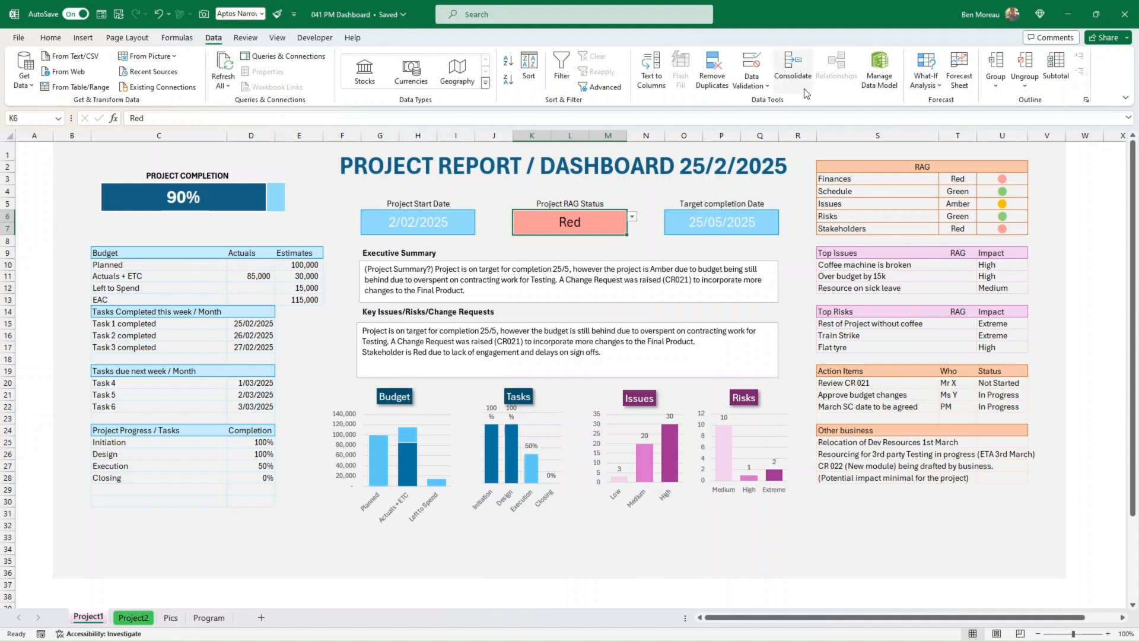
{"action": "left_click", "coordinate": [763, 86]}
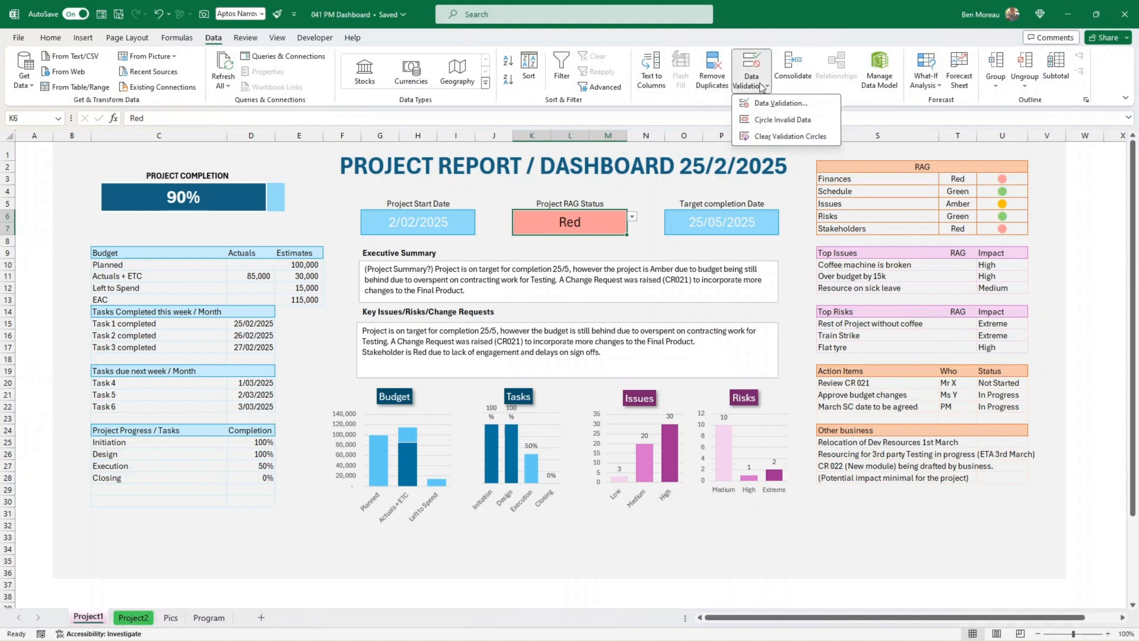
{"action": "left_click", "coordinate": [768, 104]}
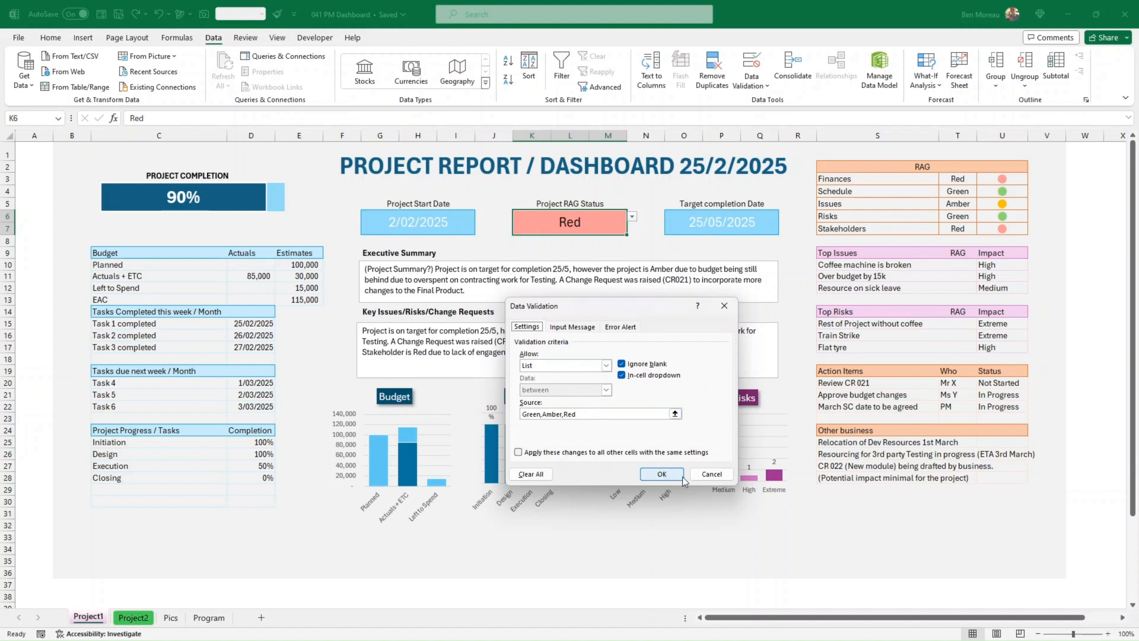
{"action": "left_click", "coordinate": [663, 475]}
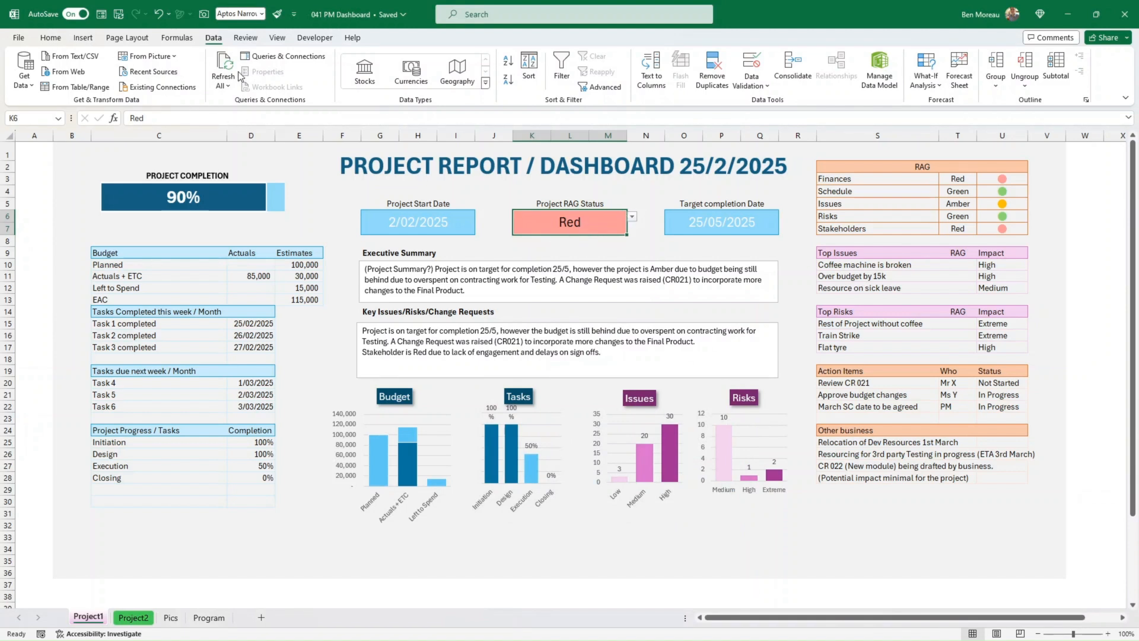
- Review the conditional formatting rules of the Project RAG Status cell, including the details of the rule for Green
{"action": "left_click", "coordinate": [51, 40]}
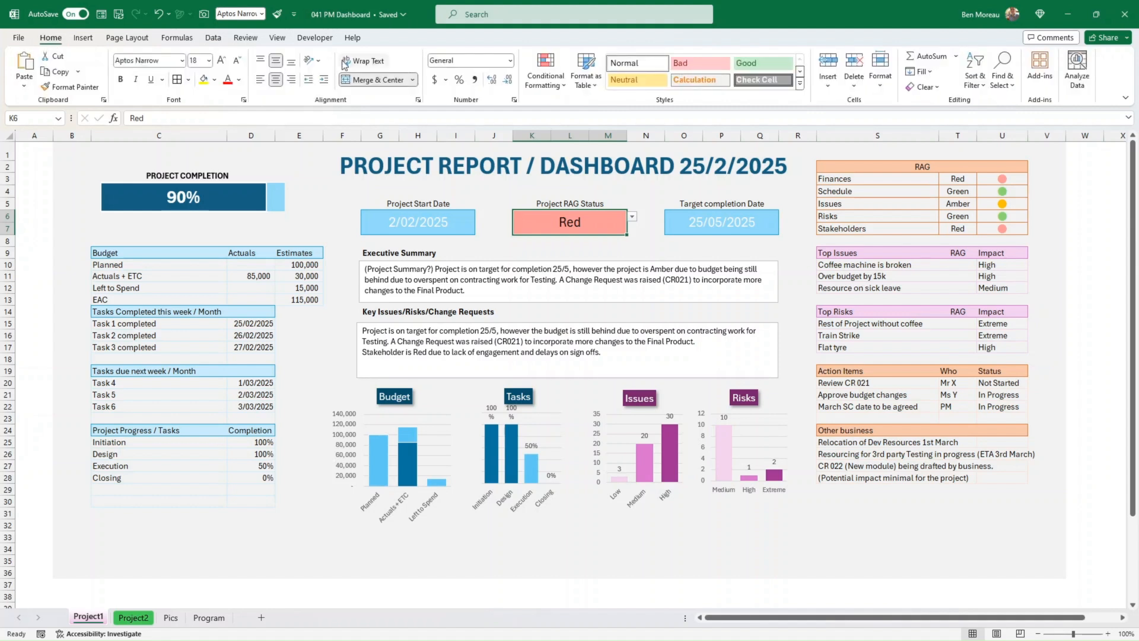
{"action": "left_click", "coordinate": [560, 88]}
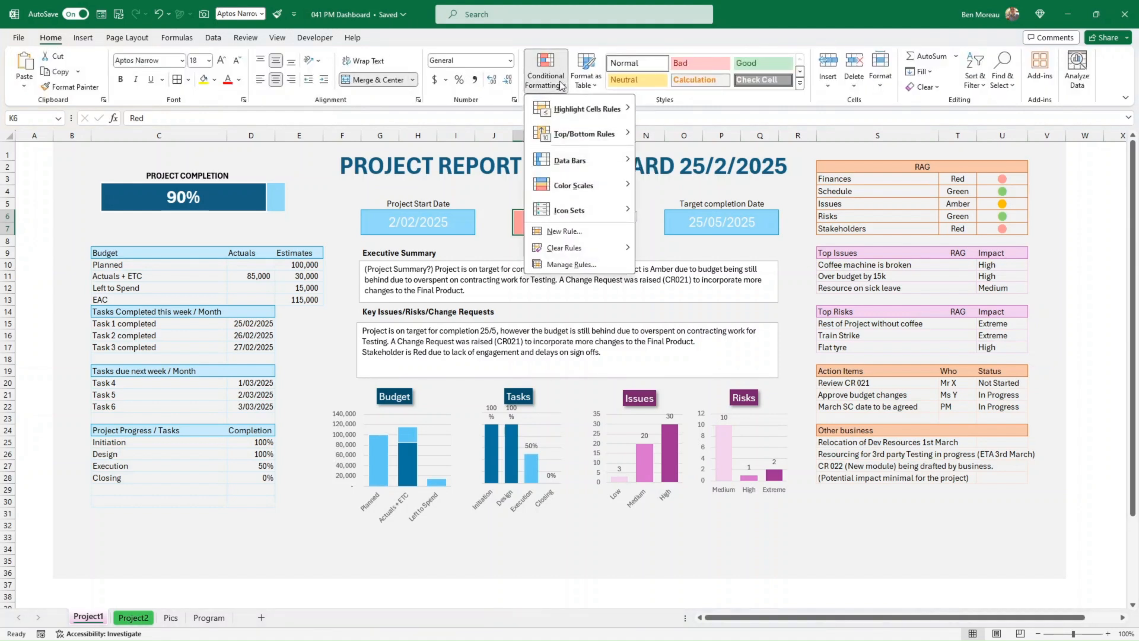
{"action": "left_click", "coordinate": [570, 264]}
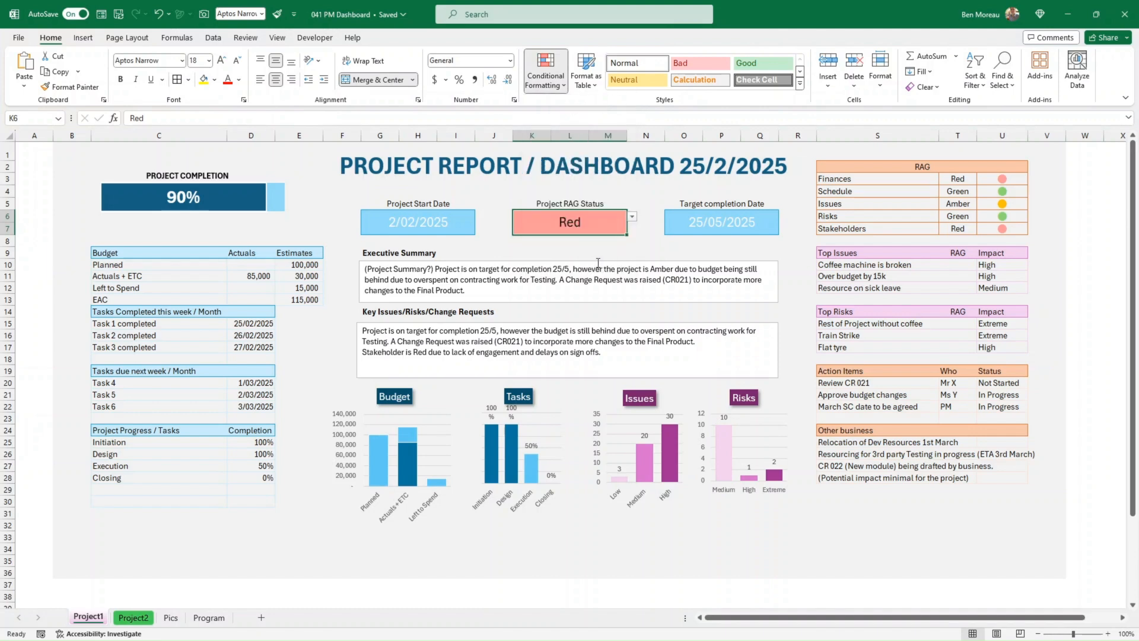
{"action": "left_click", "coordinate": [511, 399]}
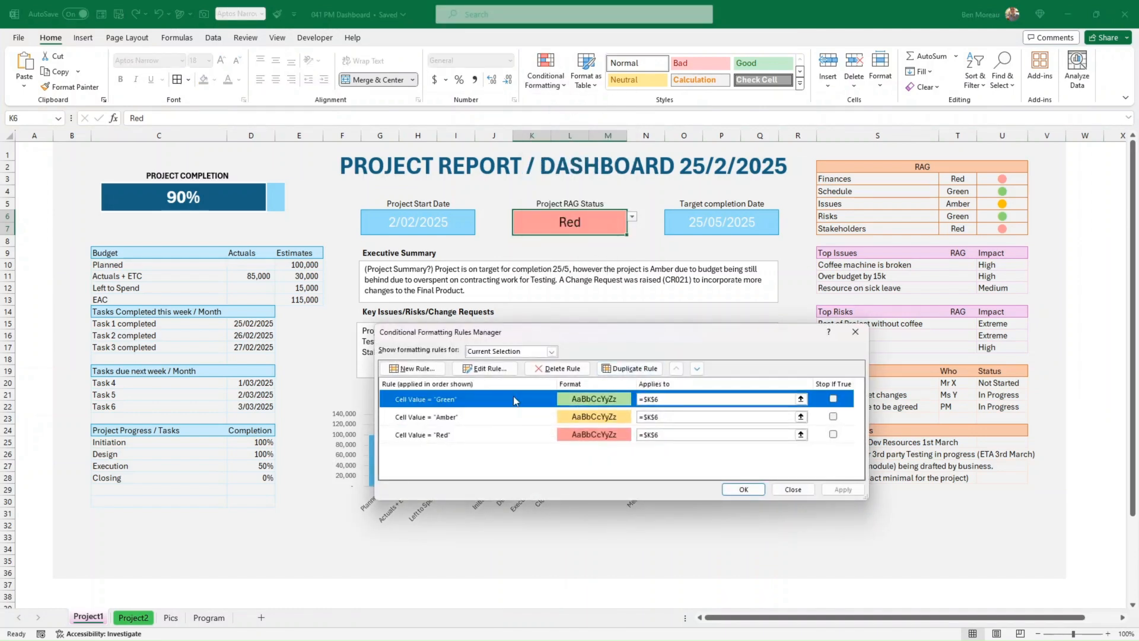
{"action": "left_click", "coordinate": [490, 368]}
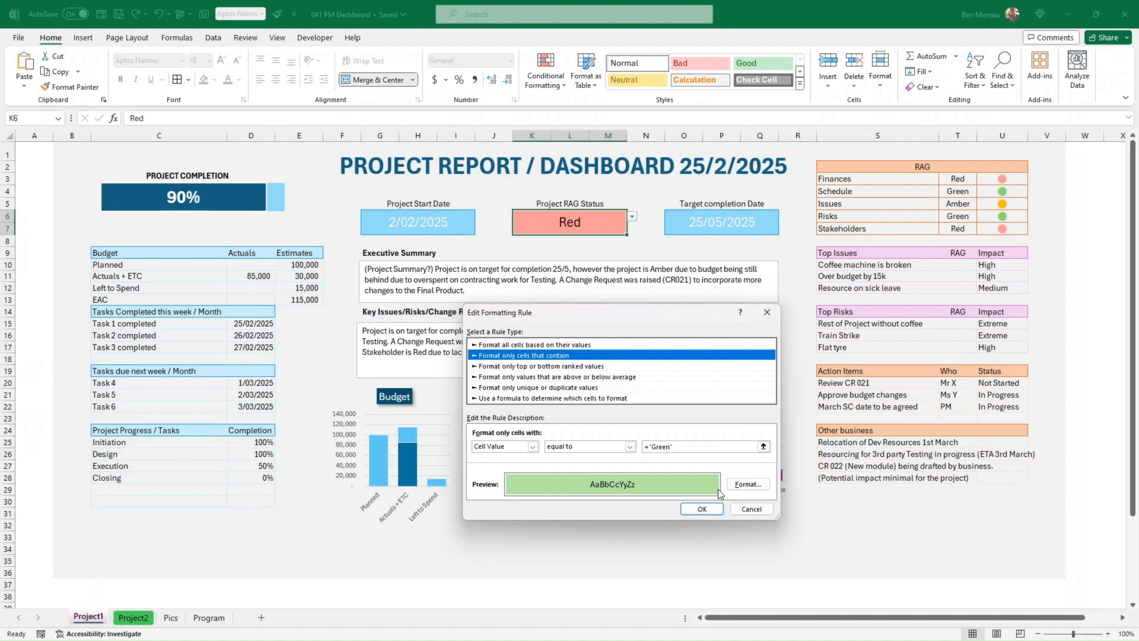
{"action": "left_click", "coordinate": [702, 509]}
{"action": "left_click", "coordinate": [514, 421]}
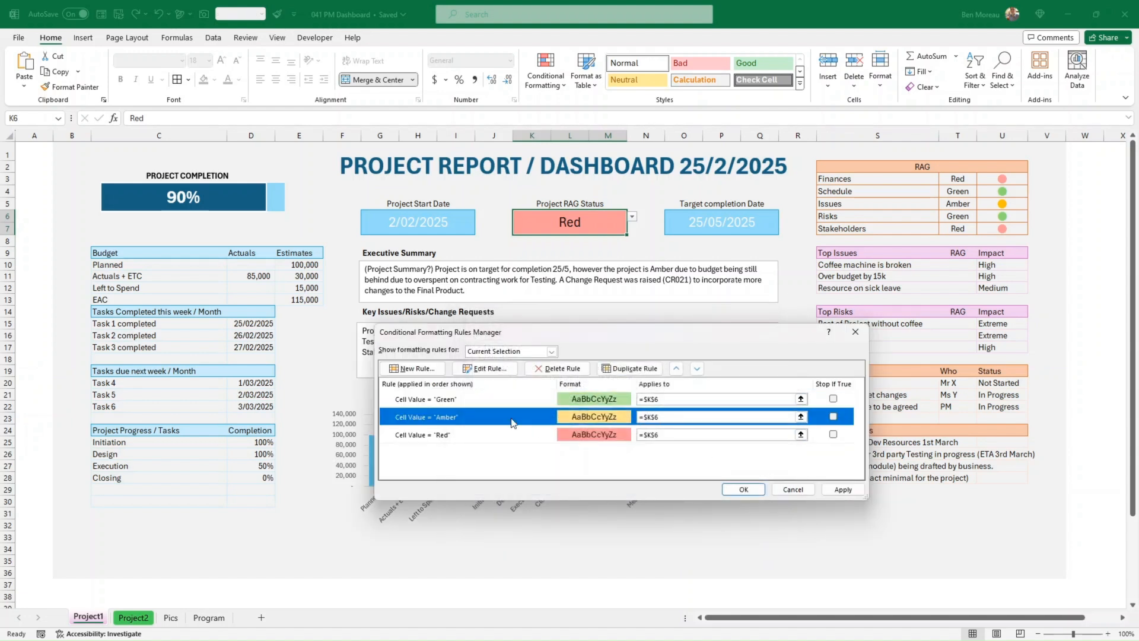
{"action": "left_click", "coordinate": [580, 436]}
{"action": "left_click", "coordinate": [745, 489]}
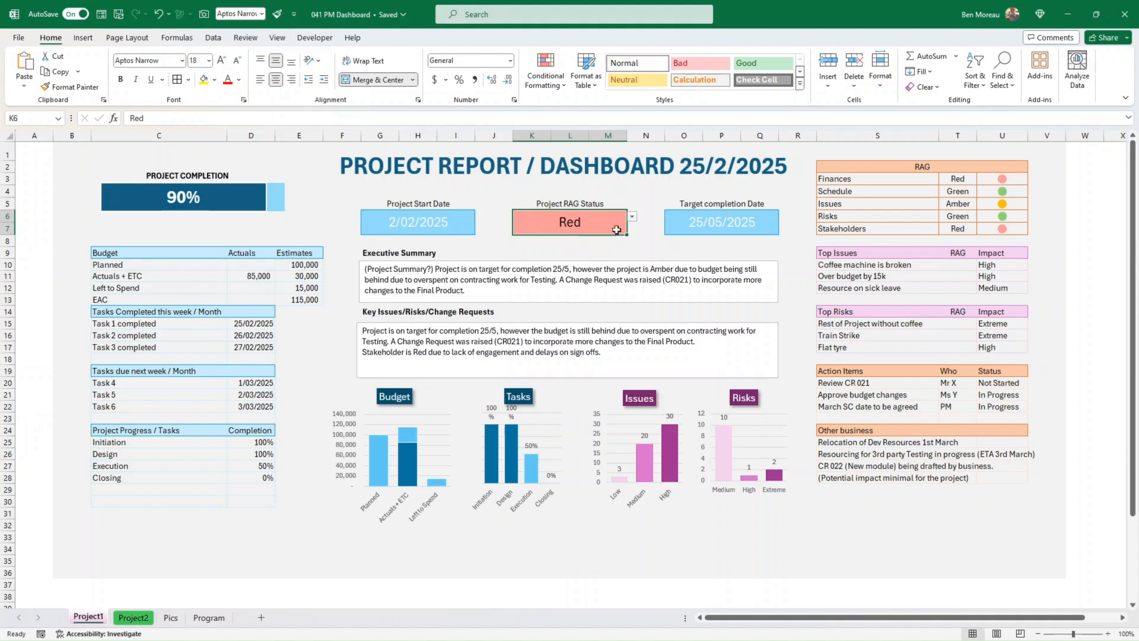
- Set the Project RAG Status to Amber
{"action": "left_click", "coordinate": [633, 218]}
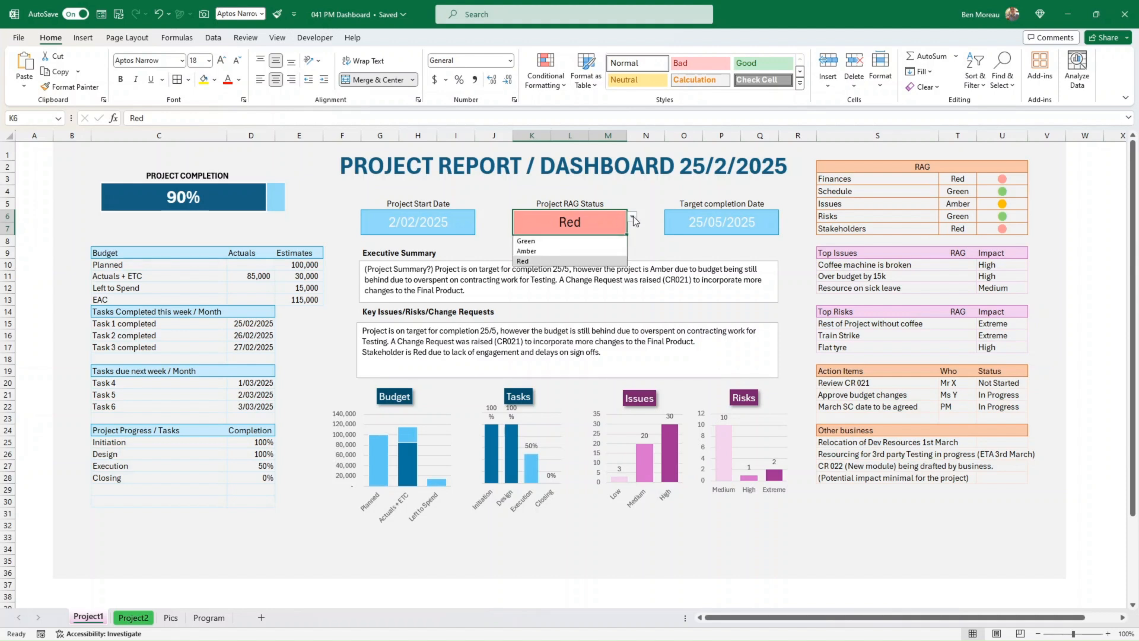
{"action": "left_click", "coordinate": [597, 251]}
{"action": "left_click", "coordinate": [599, 249]}
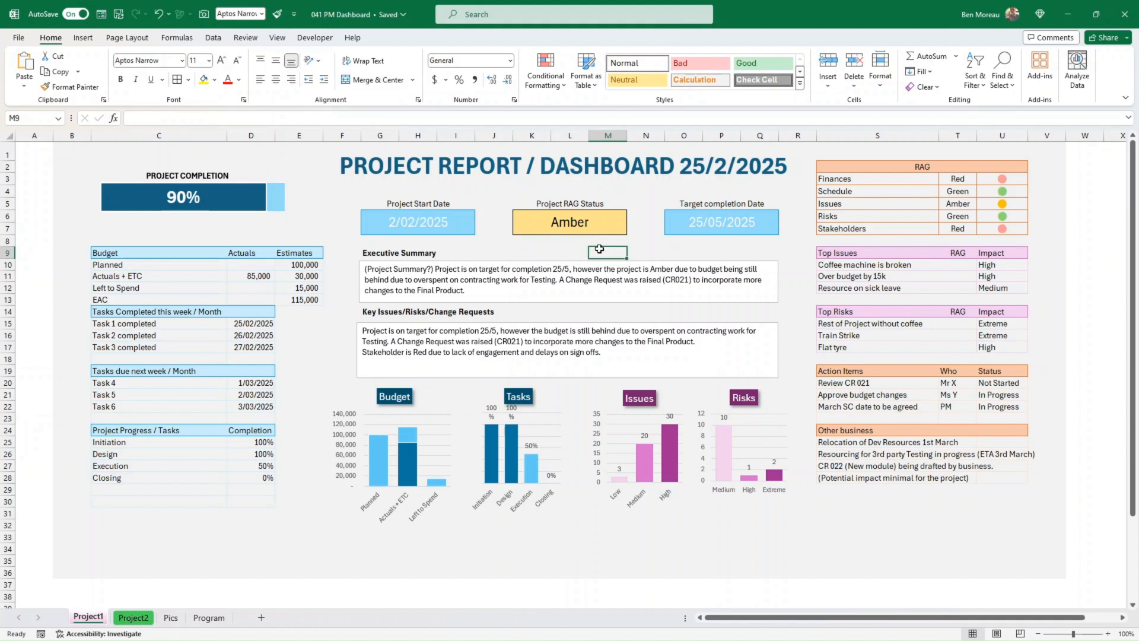
{"action": "left_click", "coordinate": [595, 223]}
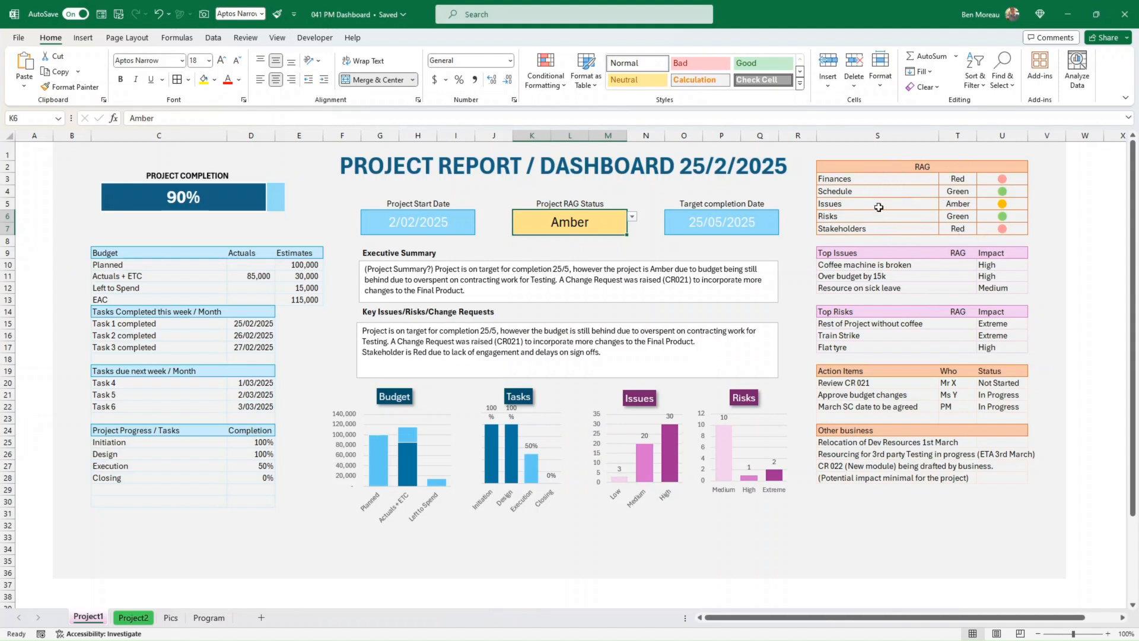
- Examine the RAG table's category names, the Finances status cell and the indicator symbol beside it
{"action": "left_click_drag", "start_coordinate": [866, 179], "coordinate": [862, 229]}
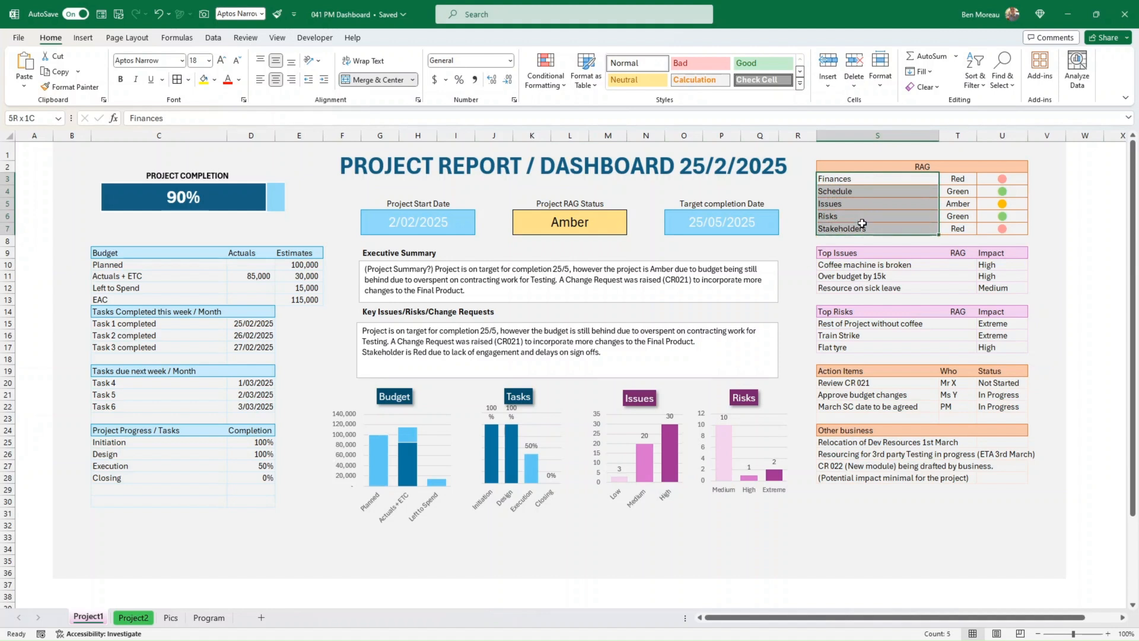
{"action": "left_click", "coordinate": [860, 179]}
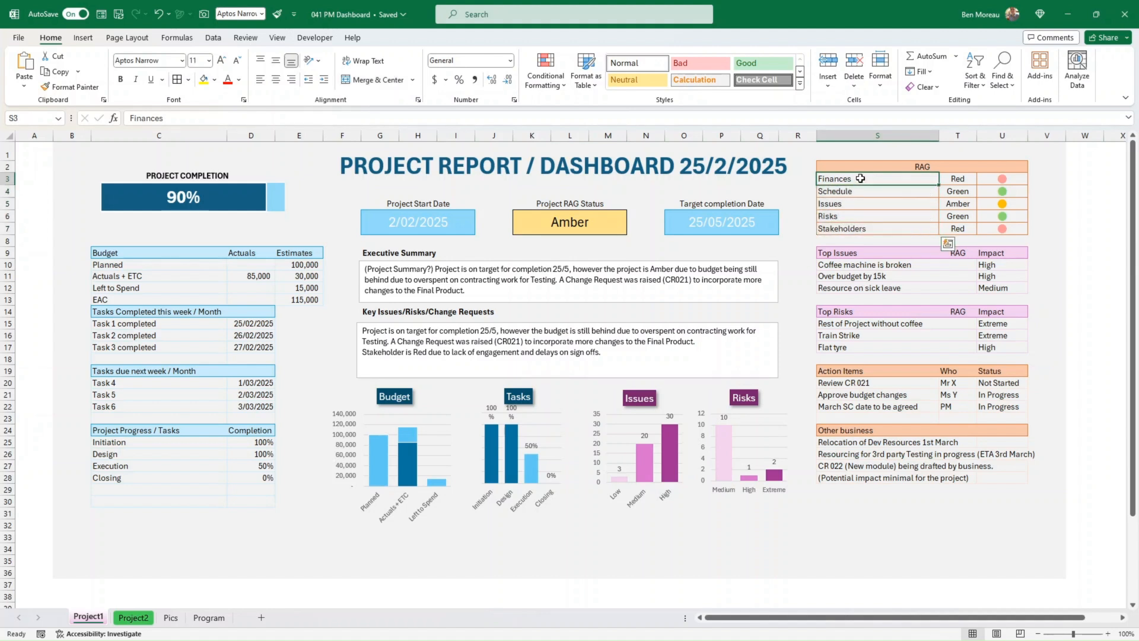
{"action": "mouse_move", "coordinate": [860, 178]}
{"action": "left_mouse_down"}
{"action": "mouse_move", "coordinate": [860, 191]}
{"action": "mouse_move", "coordinate": [864, 179]}
{"action": "left_mouse_up"}
{"action": "key", "text": "Right"}
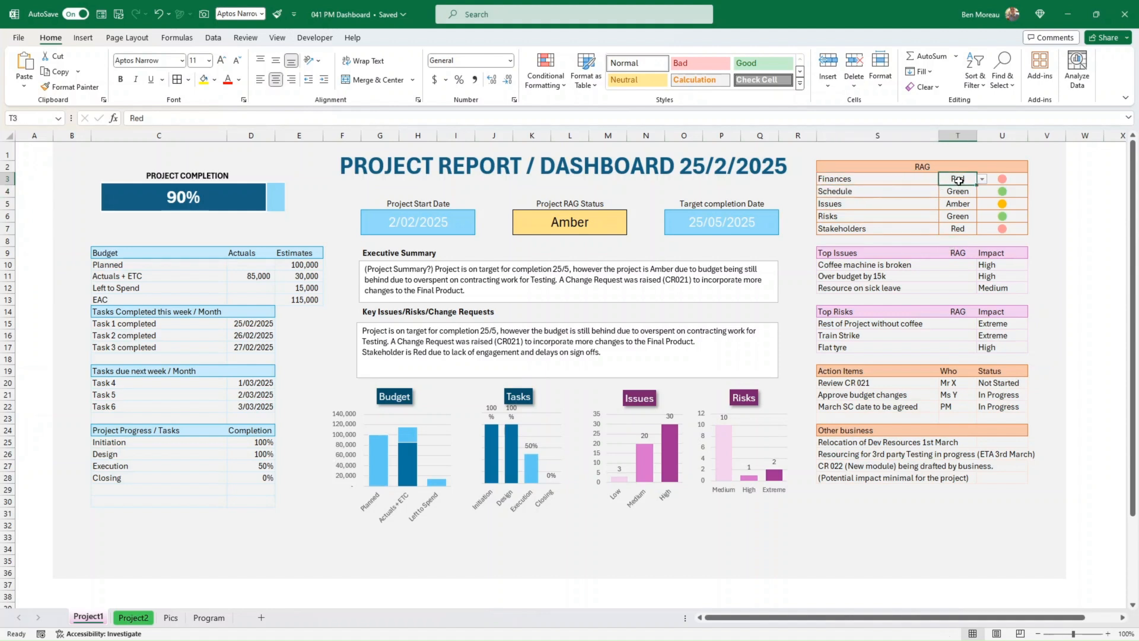
{"action": "left_click", "coordinate": [994, 179]}
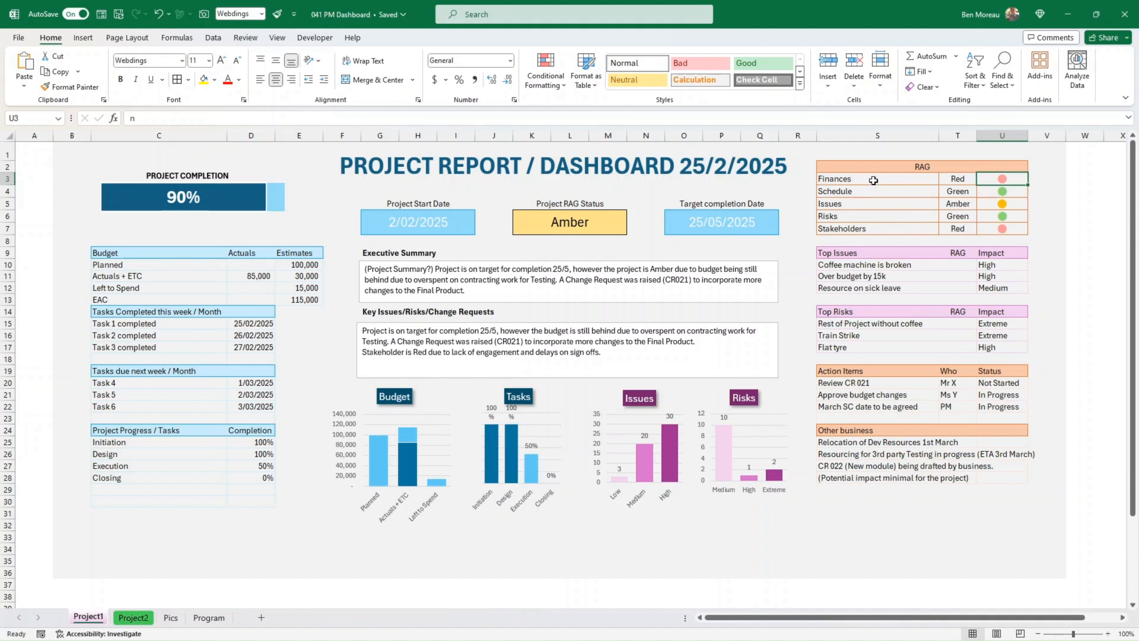
{"action": "left_click_drag", "start_coordinate": [877, 181], "coordinate": [887, 226]}
{"action": "left_click", "coordinate": [955, 179]}
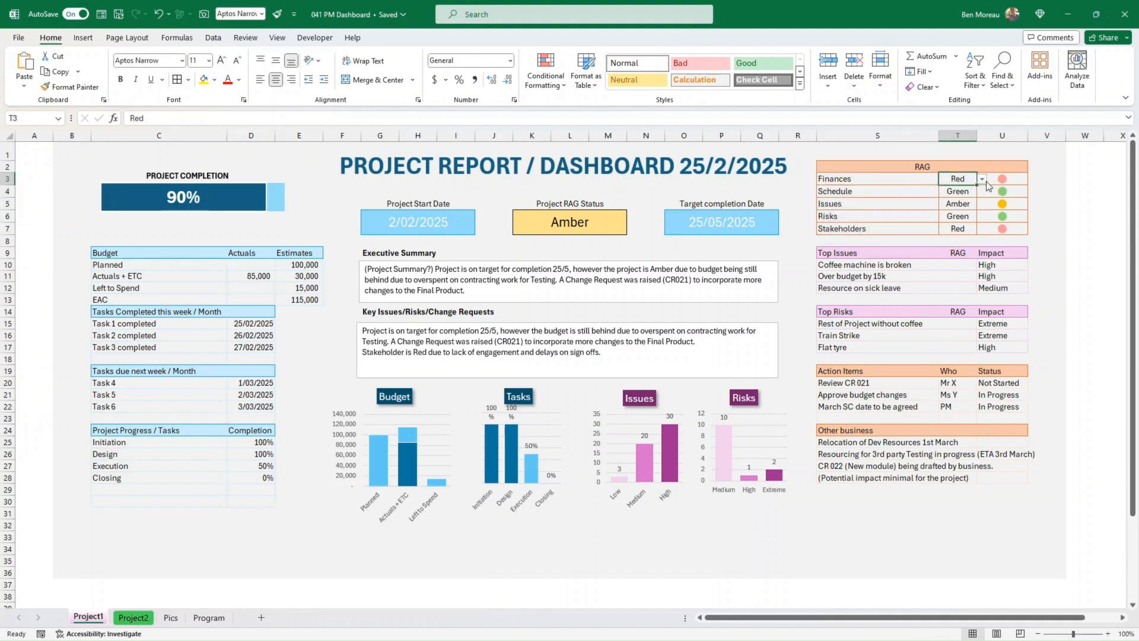
{"action": "left_click", "coordinate": [1017, 178]}
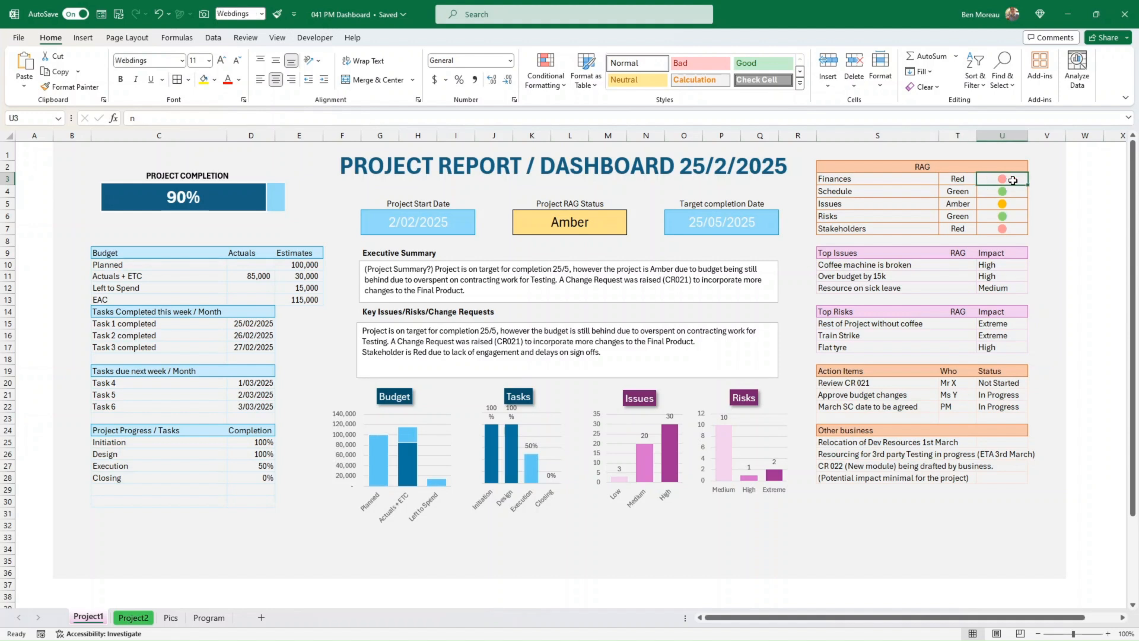
- Try inserting a Webdings symbol with character code 32 in the Finances indicator cell, and restore the cell's original circle symbol
{"action": "left_click_drag", "start_coordinate": [1012, 181], "coordinate": [1014, 227]}
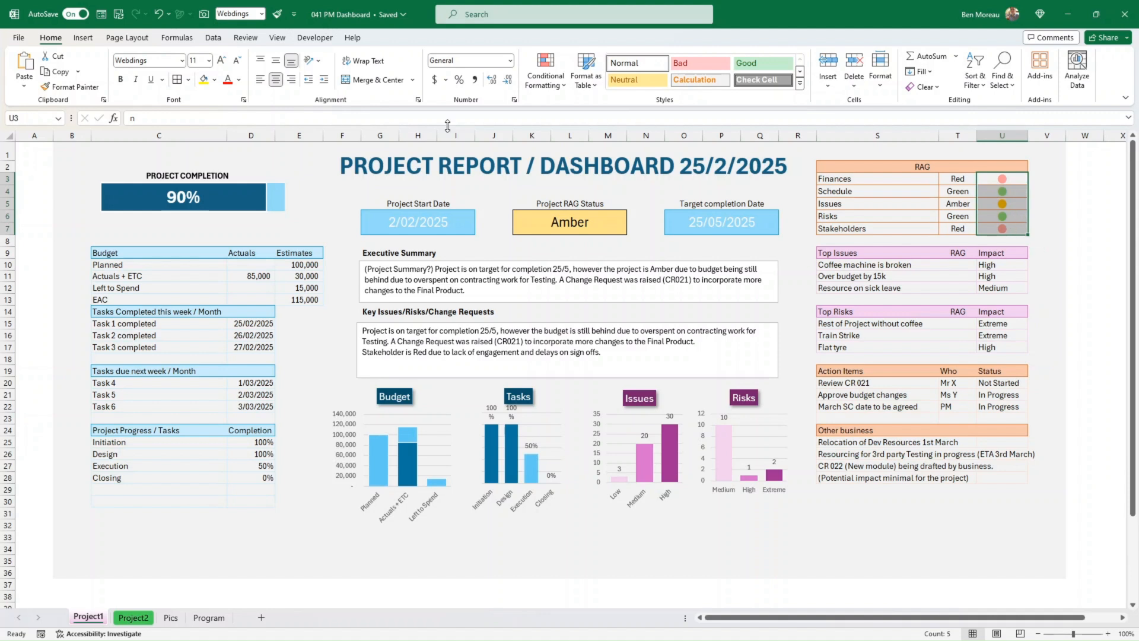
{"action": "left_click", "coordinate": [83, 39]}
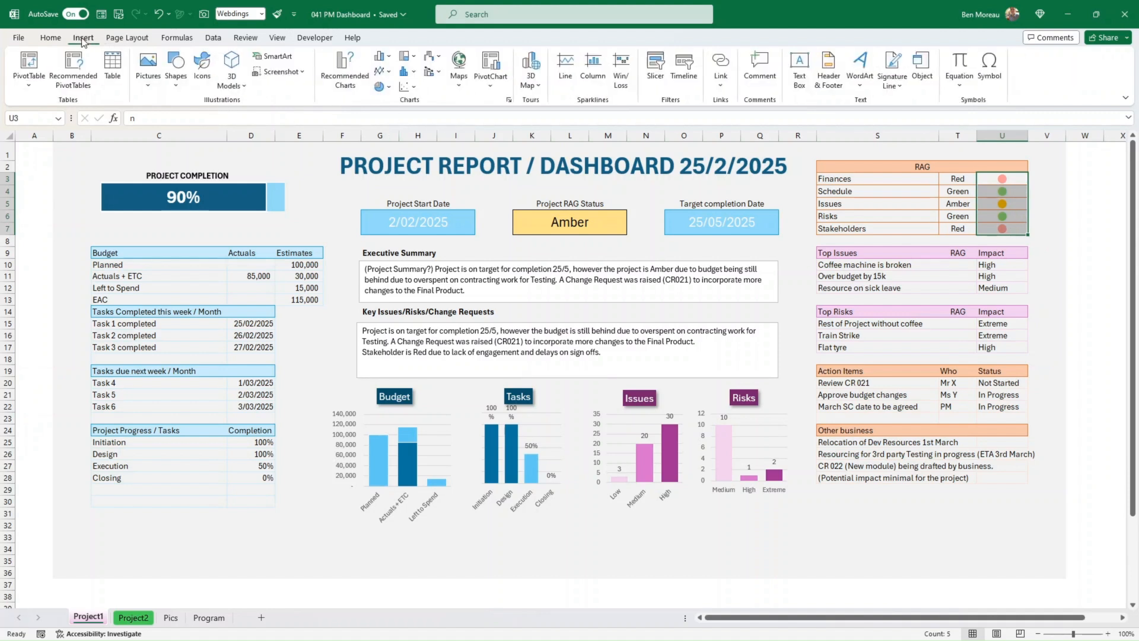
{"action": "left_click", "coordinate": [988, 65]}
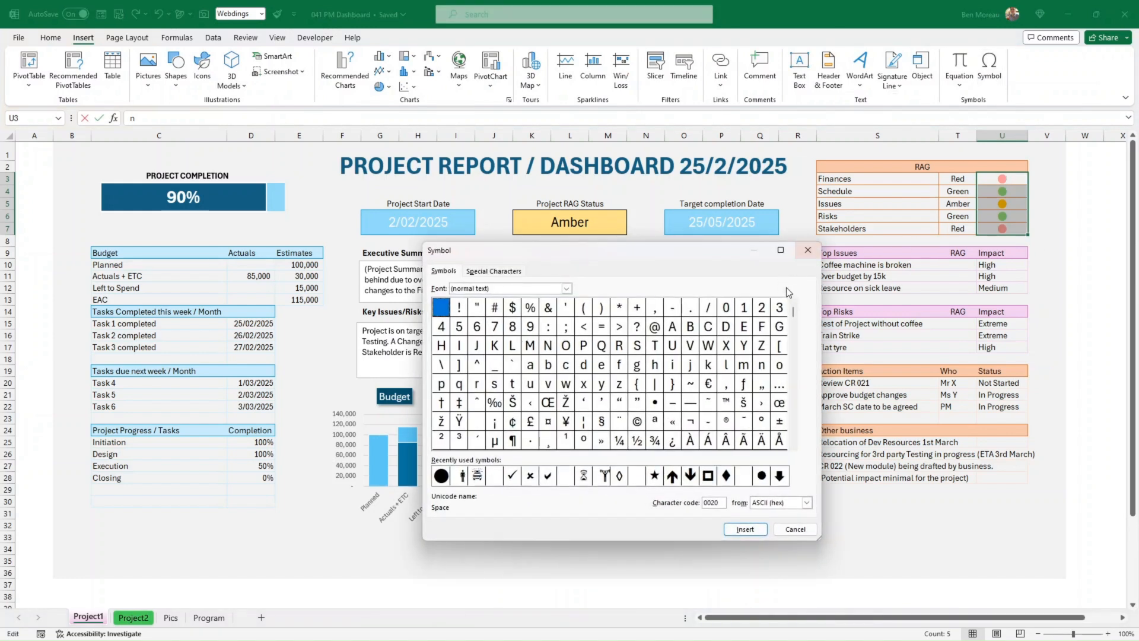
{"action": "left_click", "coordinate": [567, 289]}
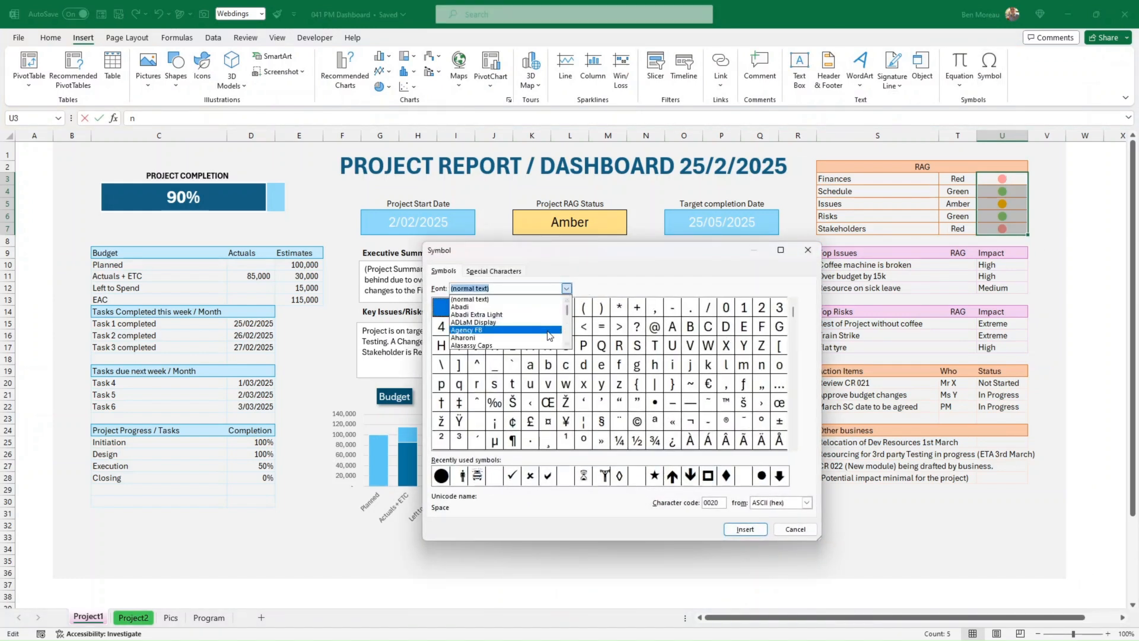
{"action": "type", "text": "webd"}
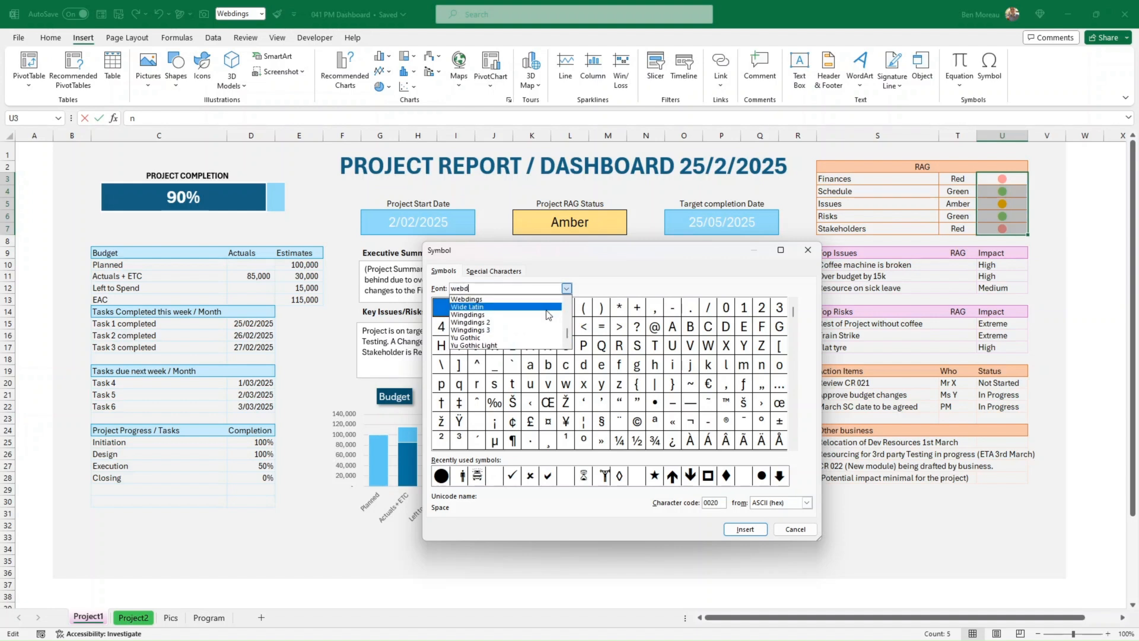
{"action": "left_click", "coordinate": [507, 300]}
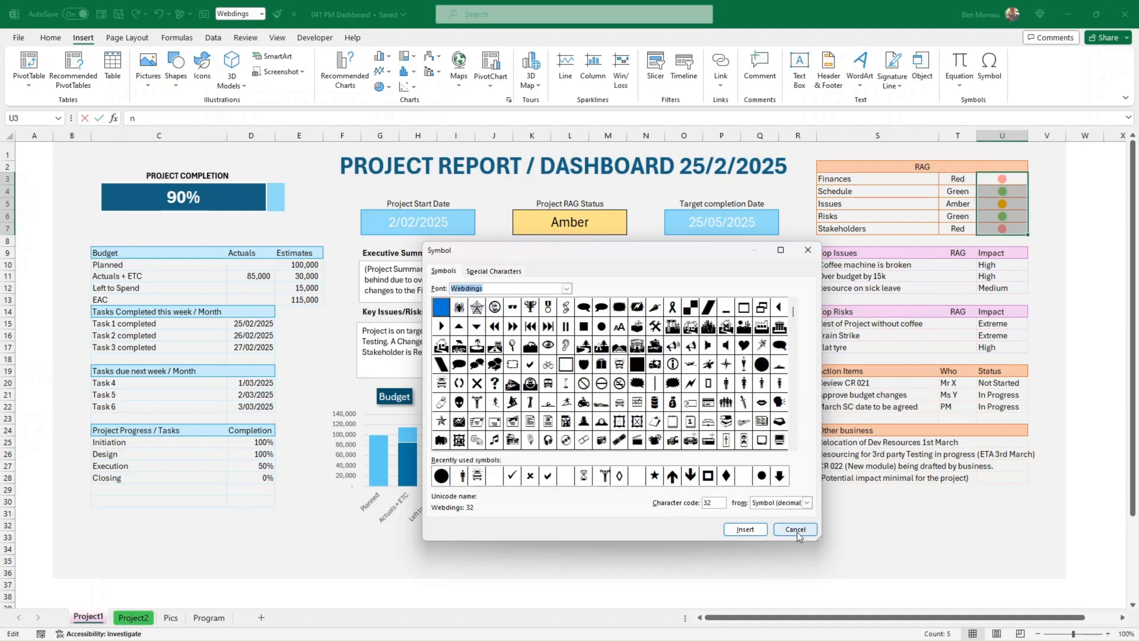
{"action": "left_click", "coordinate": [750, 530]}
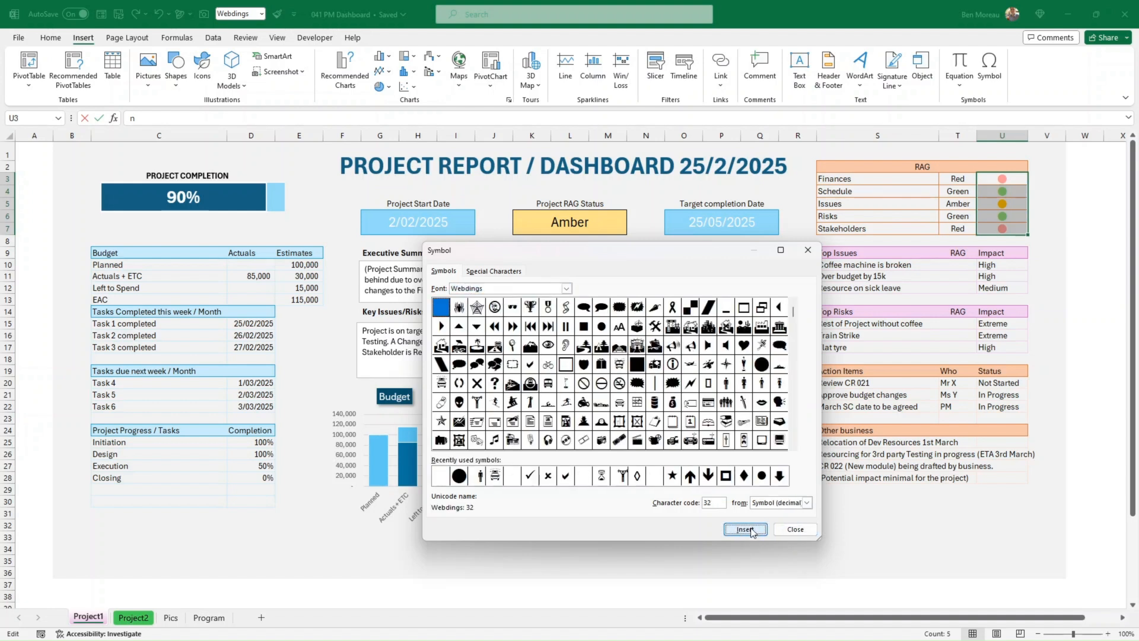
{"action": "left_click", "coordinate": [784, 530]}
{"action": "left_click", "coordinate": [1062, 232]}
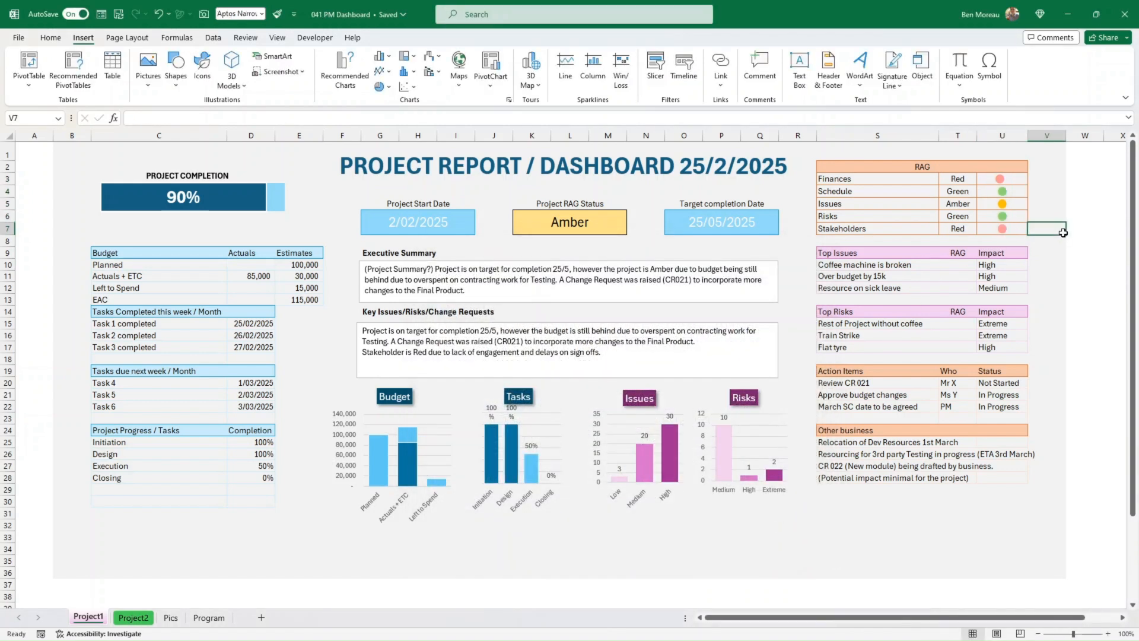
{"action": "double_click", "coordinate": [1021, 179]}
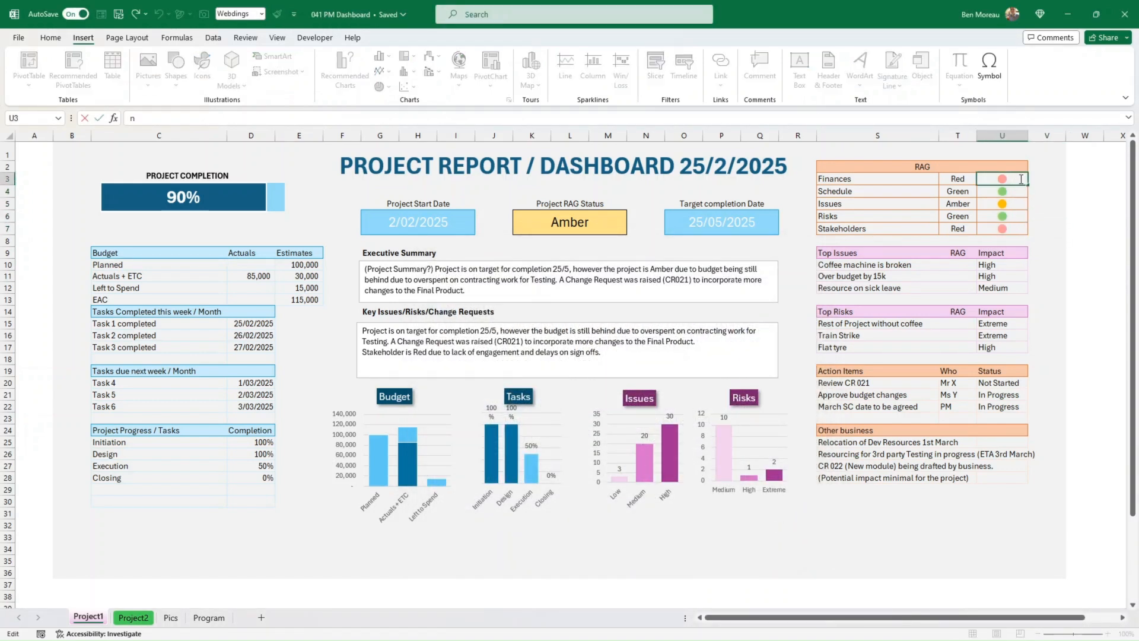
{"action": "key", "text": "Return"}
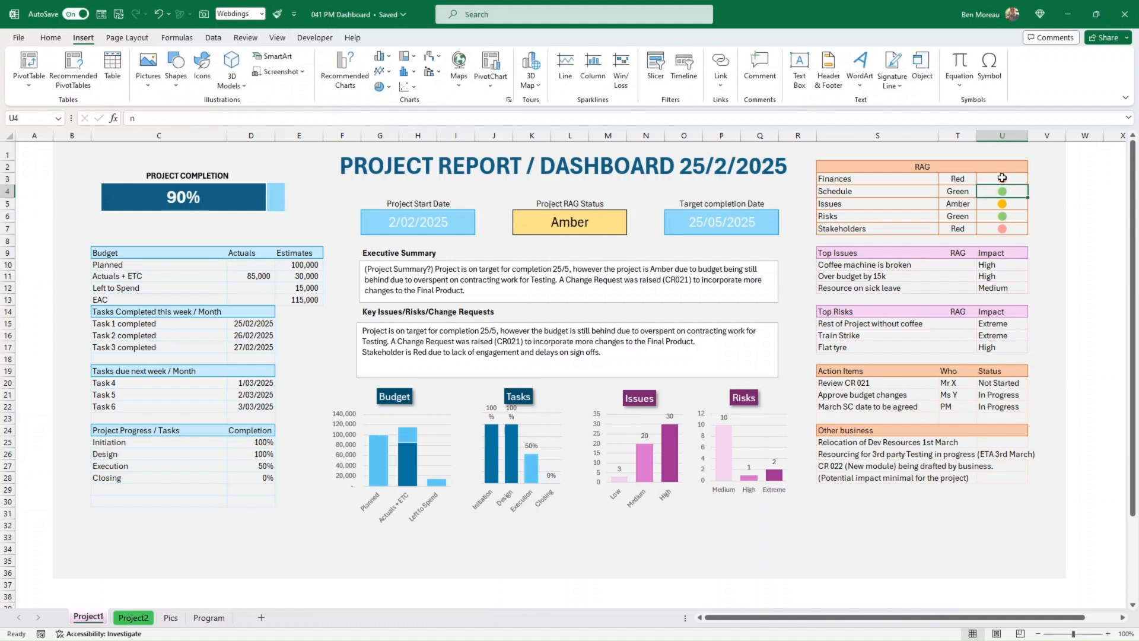
- Open the list of conditional formatting rules that apply to the Finances indicator cell
{"action": "left_click", "coordinate": [1002, 178]}
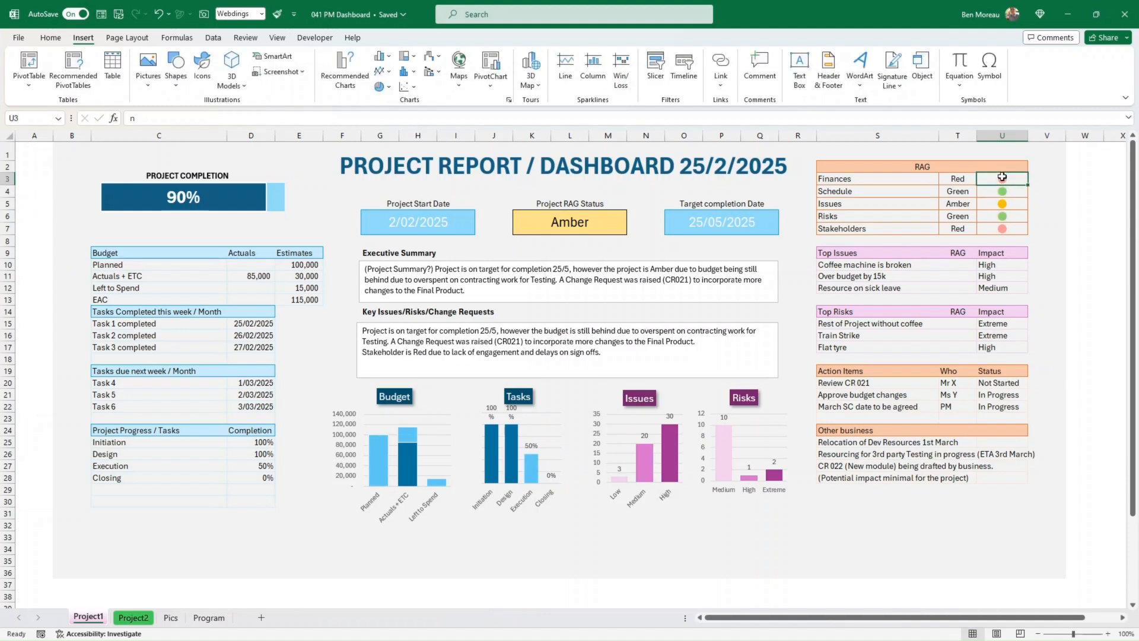
{"action": "left_click", "coordinate": [48, 37]}
{"action": "left_click", "coordinate": [546, 86]}
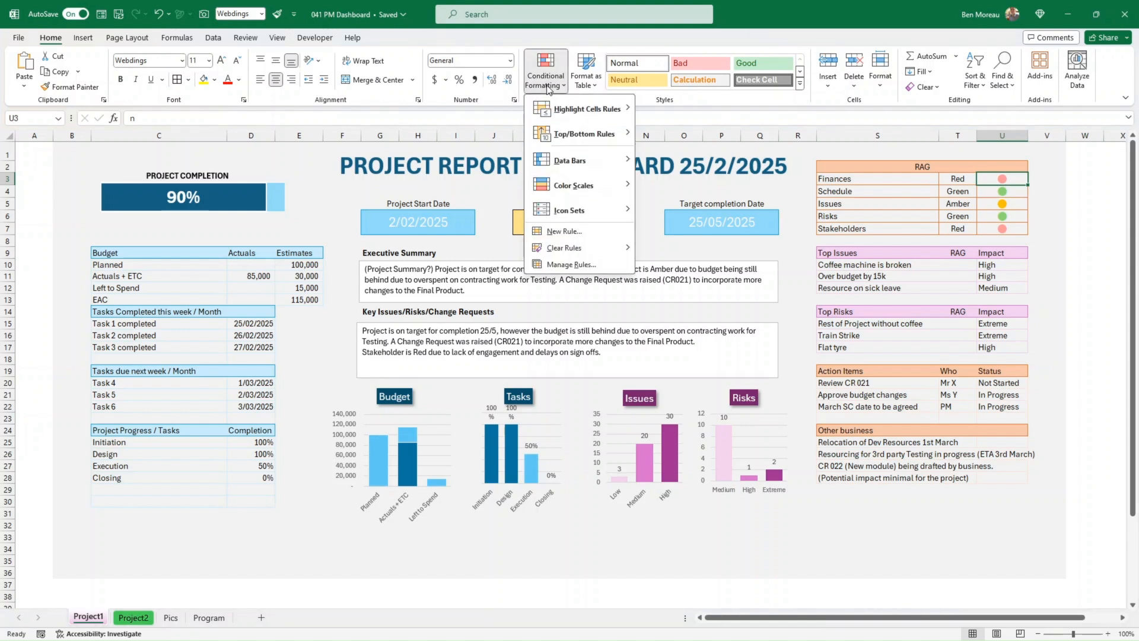
{"action": "left_click", "coordinate": [587, 264]}
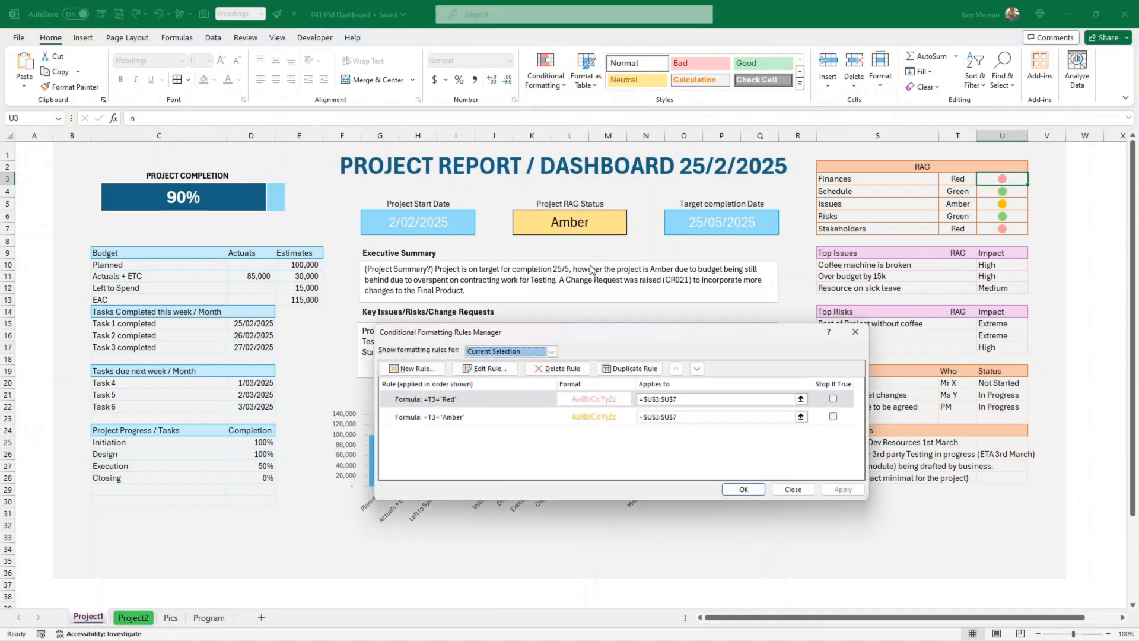
- Review the formula and font colour of the indicator's conditional formatting rule for Red, keeping the existing rules
{"action": "left_click", "coordinate": [614, 406]}
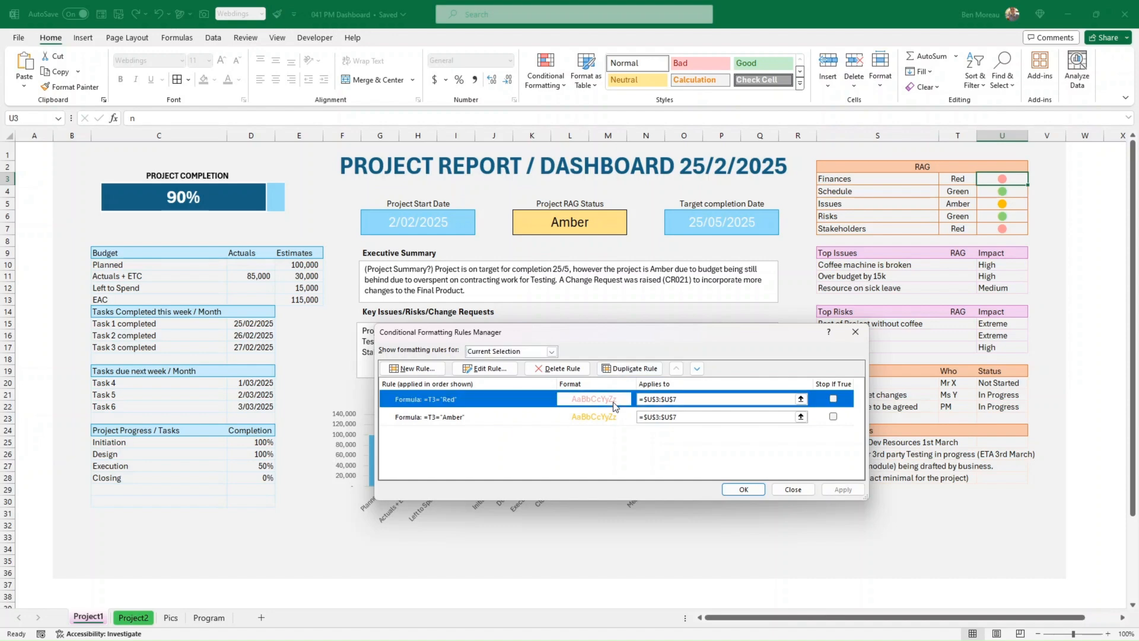
{"action": "left_click", "coordinate": [500, 371]}
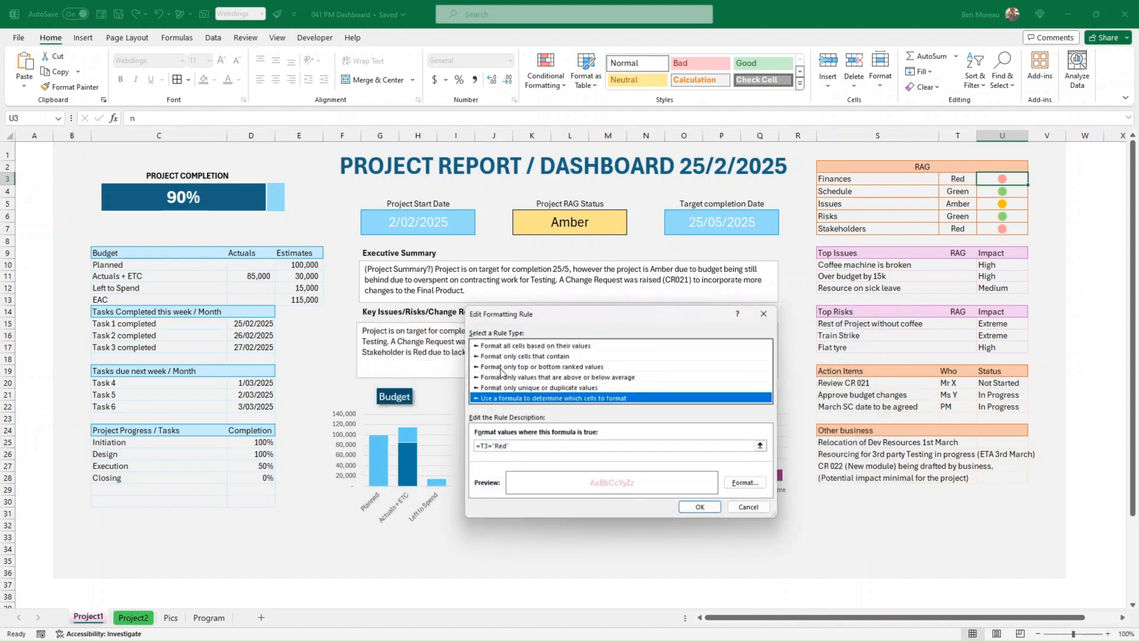
{"action": "left_click", "coordinate": [748, 484]}
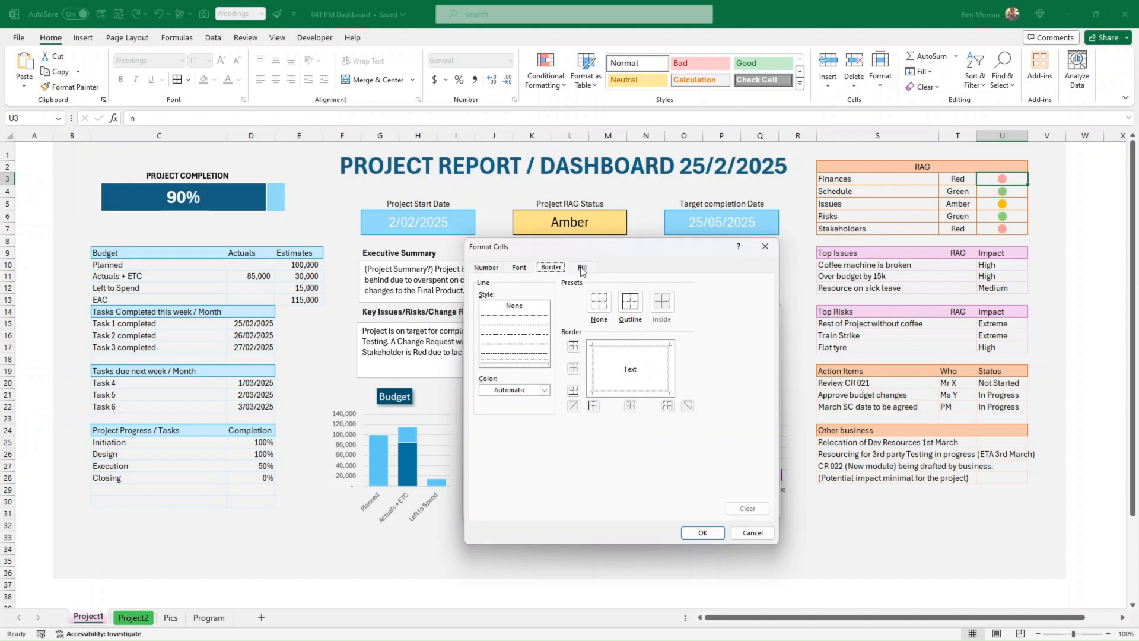
{"action": "left_click", "coordinate": [522, 269]}
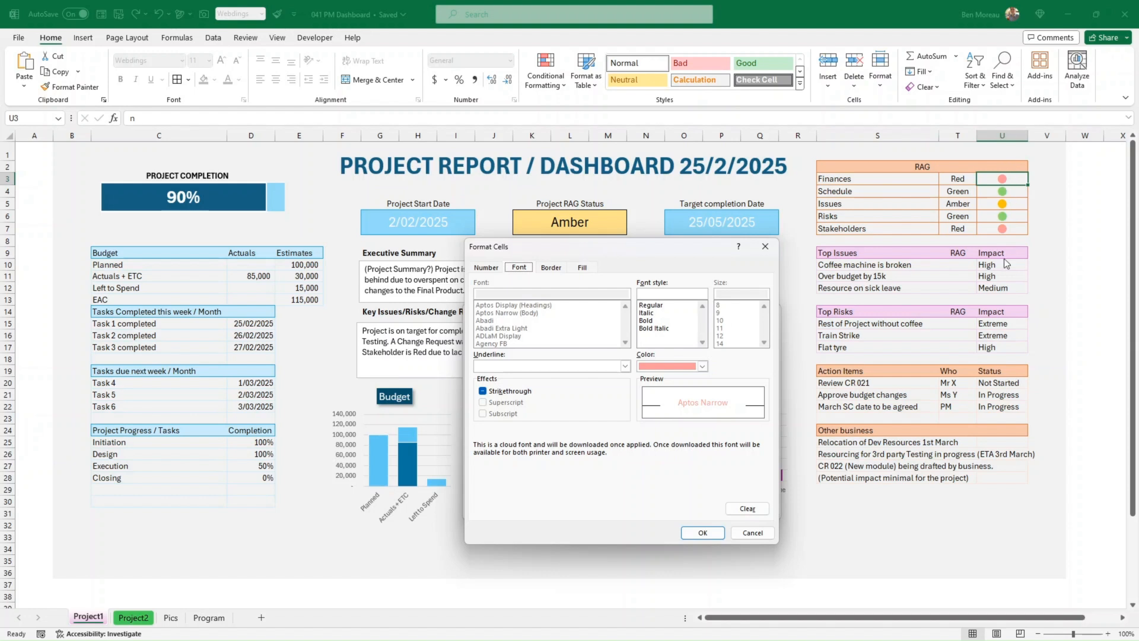
{"action": "left_click", "coordinate": [702, 534]}
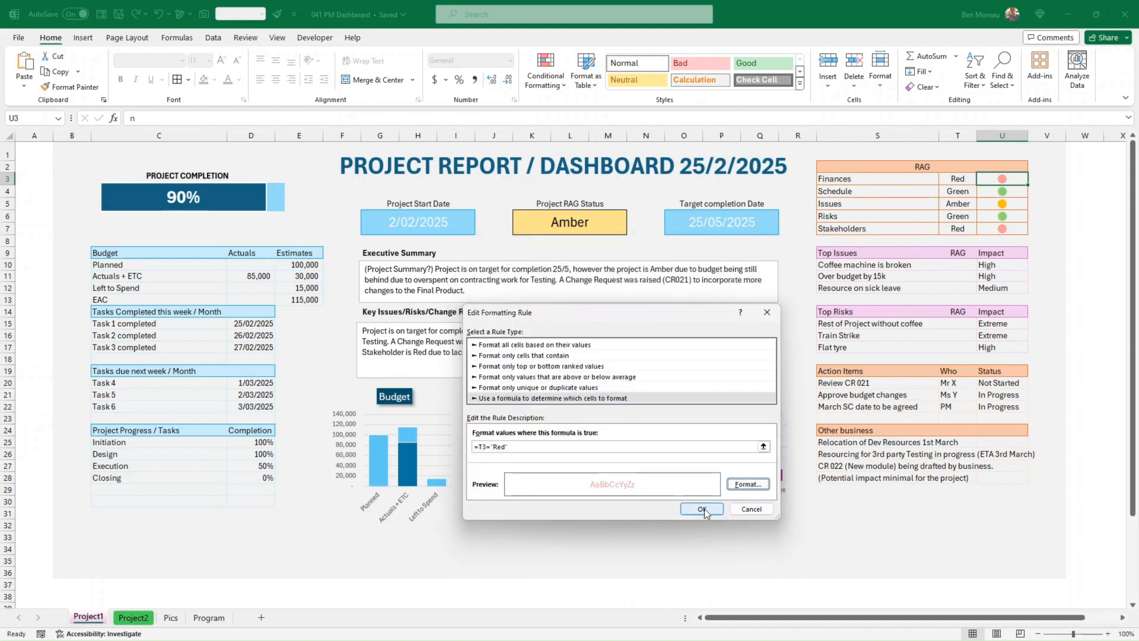
{"action": "left_click", "coordinate": [702, 510]}
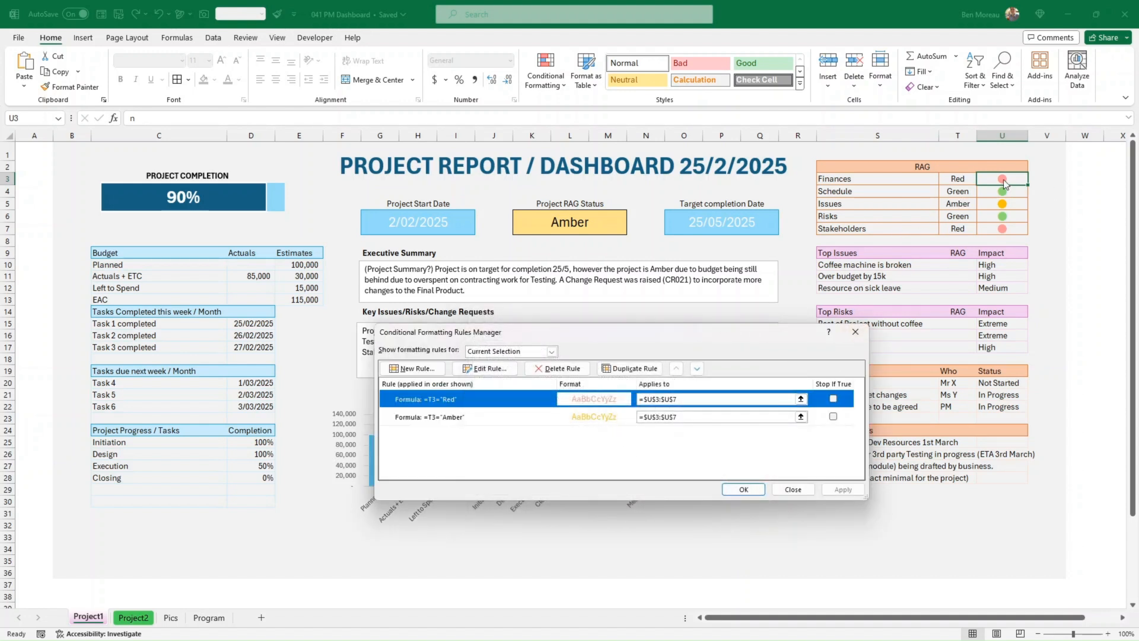
{"action": "left_click", "coordinate": [519, 417]}
{"action": "left_click", "coordinate": [513, 401]}
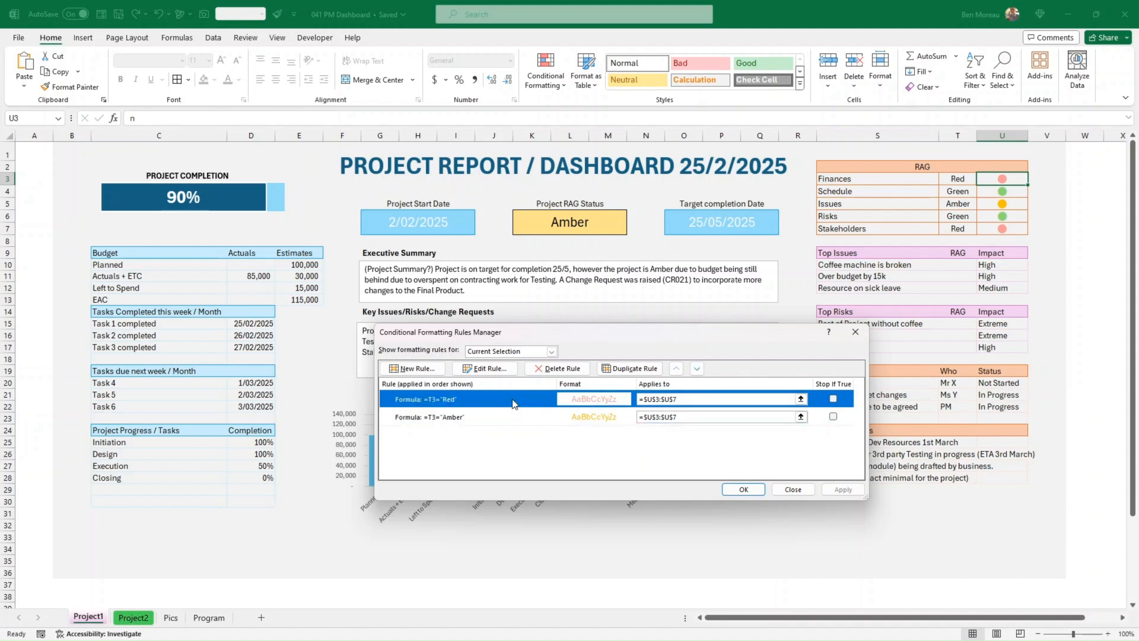
{"action": "left_click", "coordinate": [742, 490]}
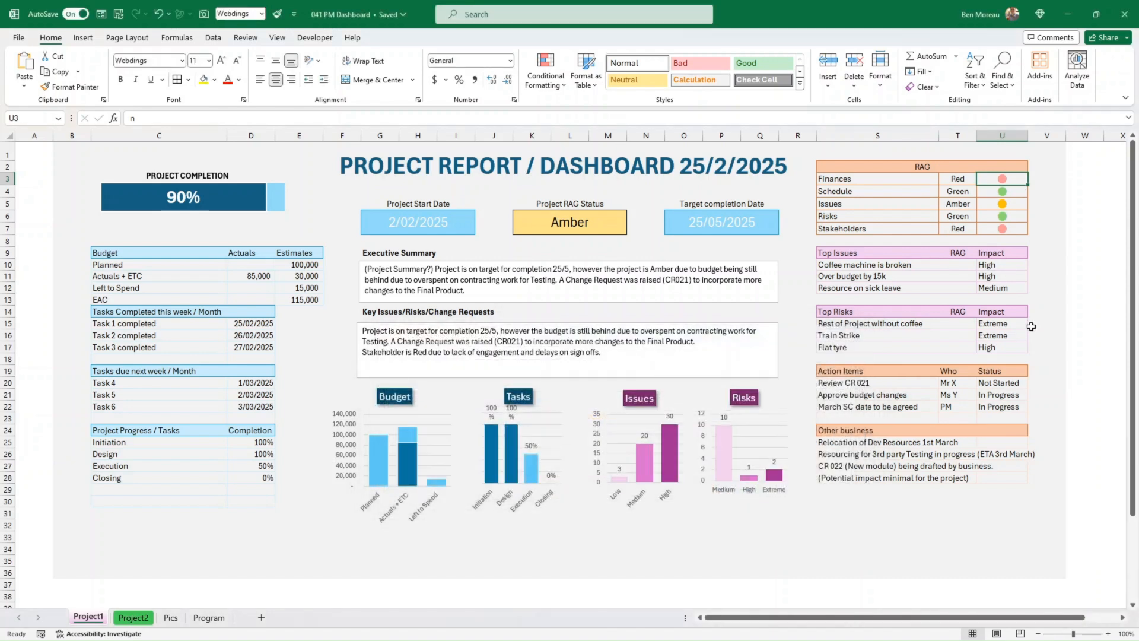
- Check which theme colour is used as the fill of the RAG table's heading, leaving it as is
{"action": "left_click", "coordinate": [852, 168]}
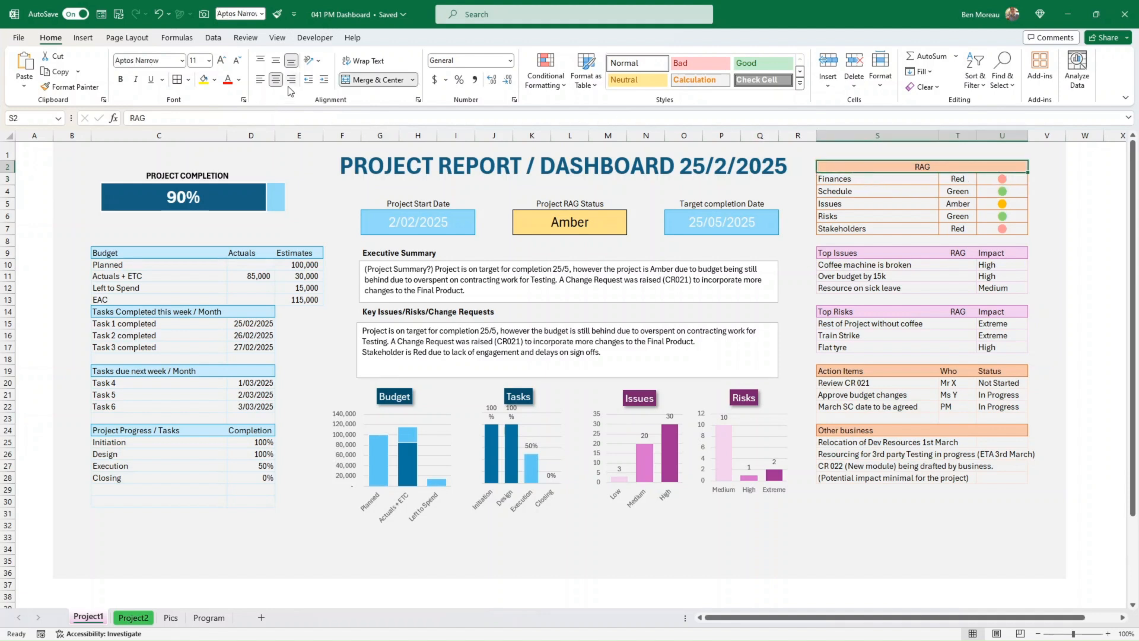
{"action": "left_click", "coordinate": [214, 80]}
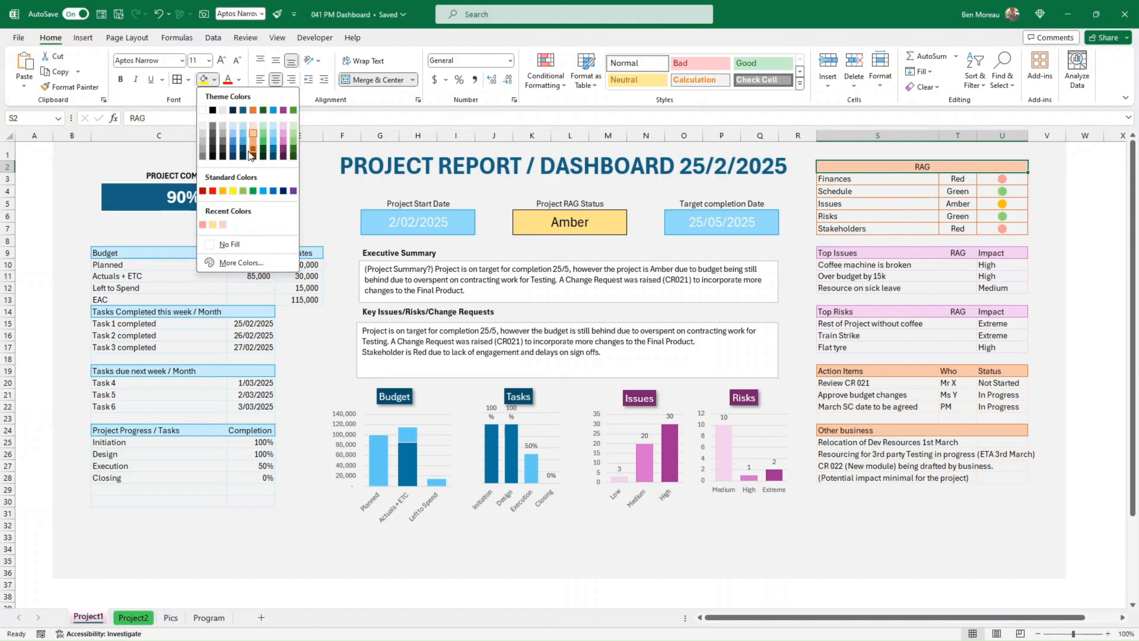
{"action": "left_click", "coordinate": [818, 189]}
{"action": "left_click", "coordinate": [814, 181]}
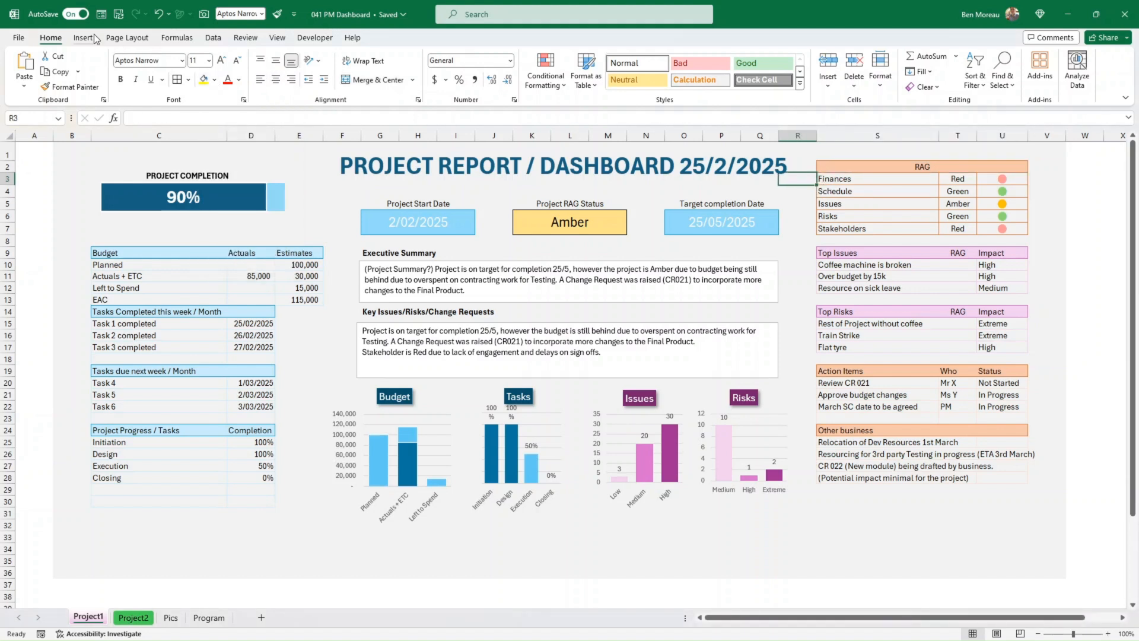
- Preview other theme colour sets on the dashboard and keep the Office colour set
{"action": "left_click", "coordinate": [127, 37]}
{"action": "left_click", "coordinate": [63, 60]}
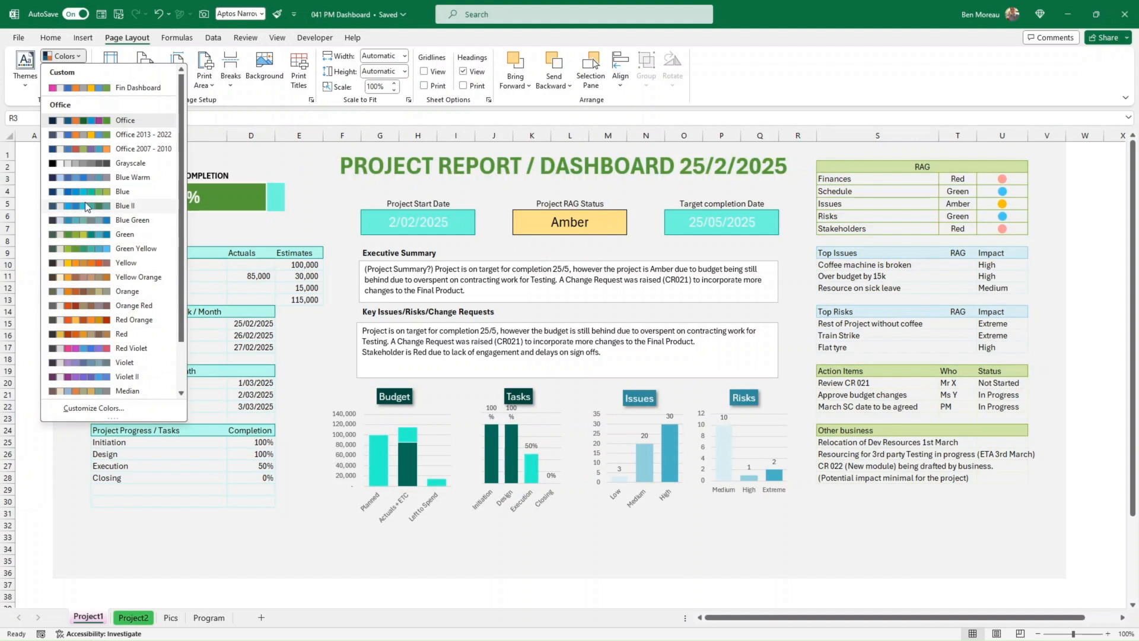
{"action": "left_click", "coordinate": [137, 121]}
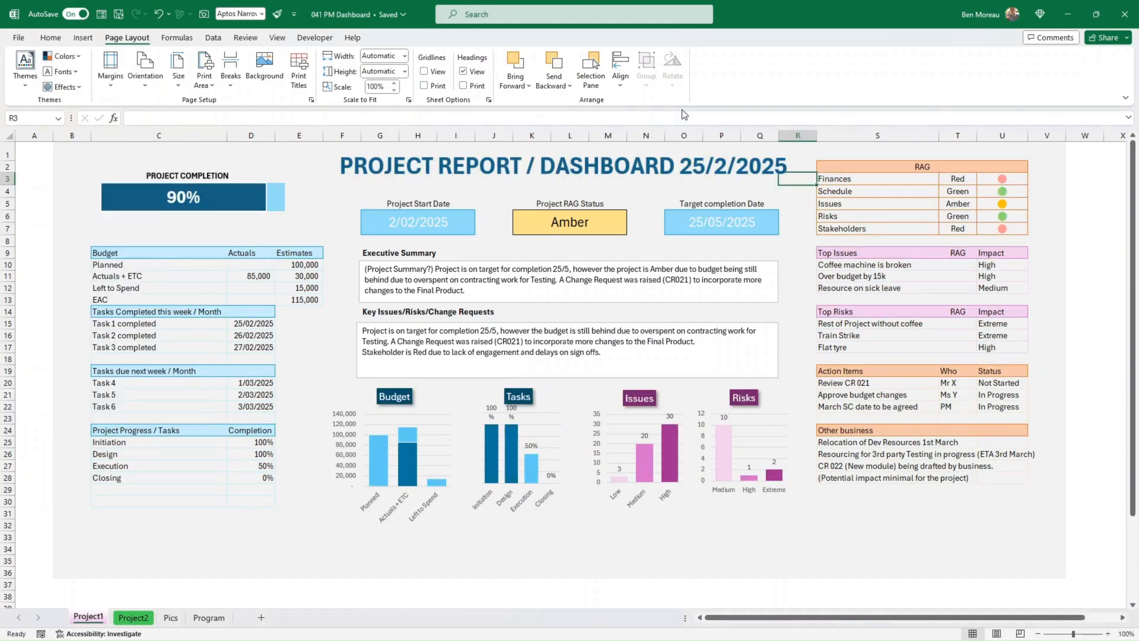
- Check which theme colour fills the RAG table's heading cell and keep the current fill
{"action": "left_click", "coordinate": [881, 165]}
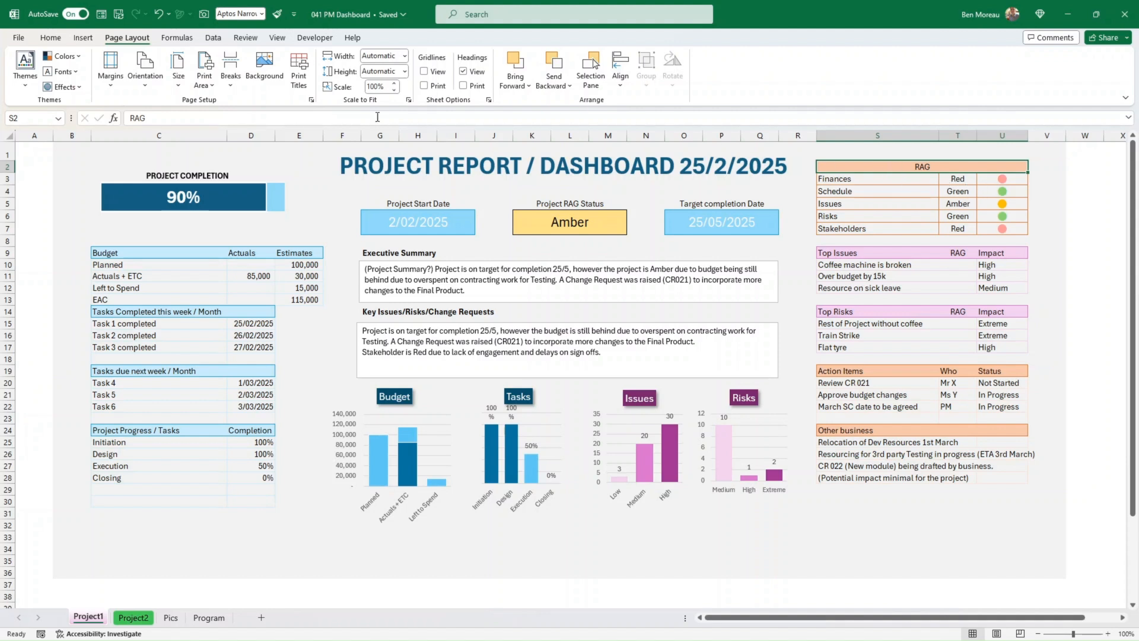
{"action": "left_click", "coordinate": [52, 40]}
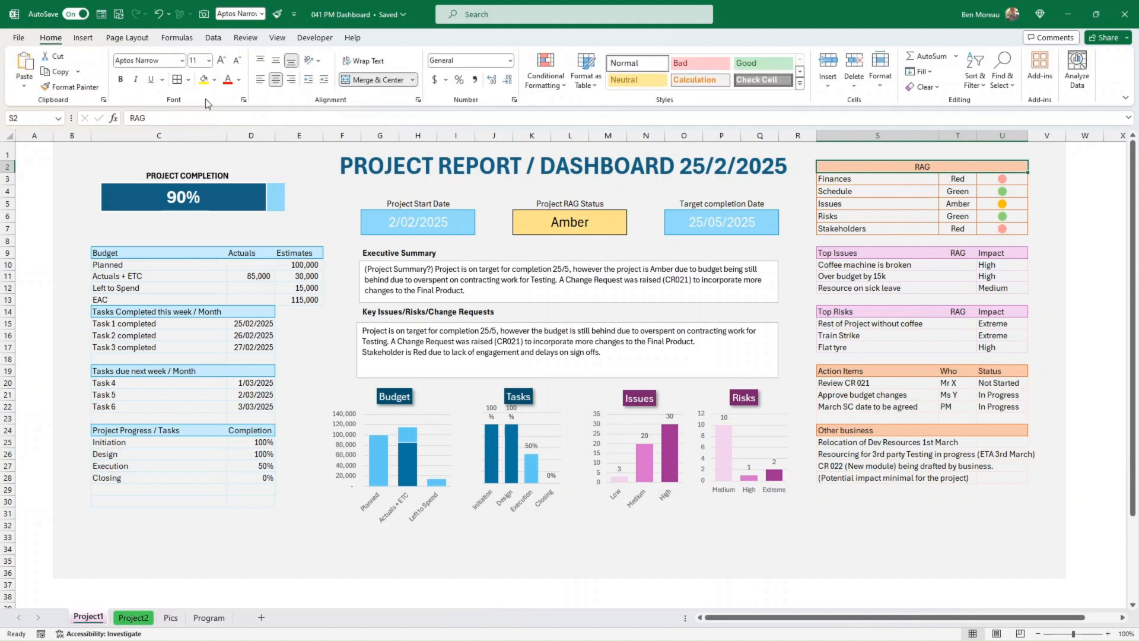
{"action": "left_click", "coordinate": [215, 82]}
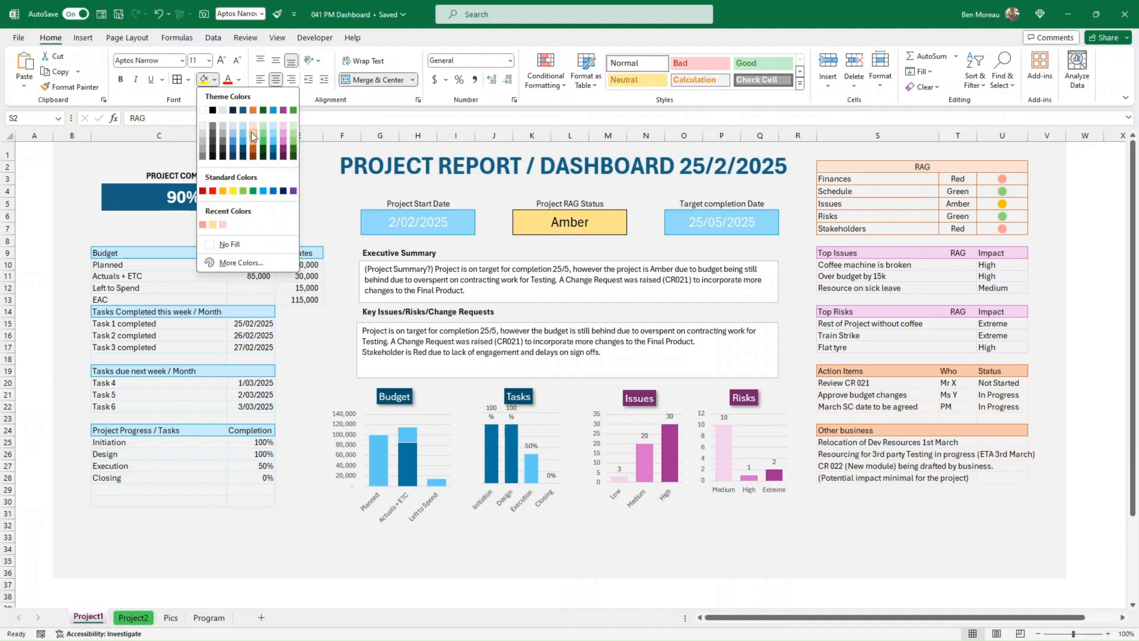
{"action": "left_click", "coordinate": [851, 189]}
- Inspect the border line colour of the RAG table's five status rows and keep the existing borders
{"action": "left_click_drag", "start_coordinate": [856, 179], "coordinate": [993, 228]}
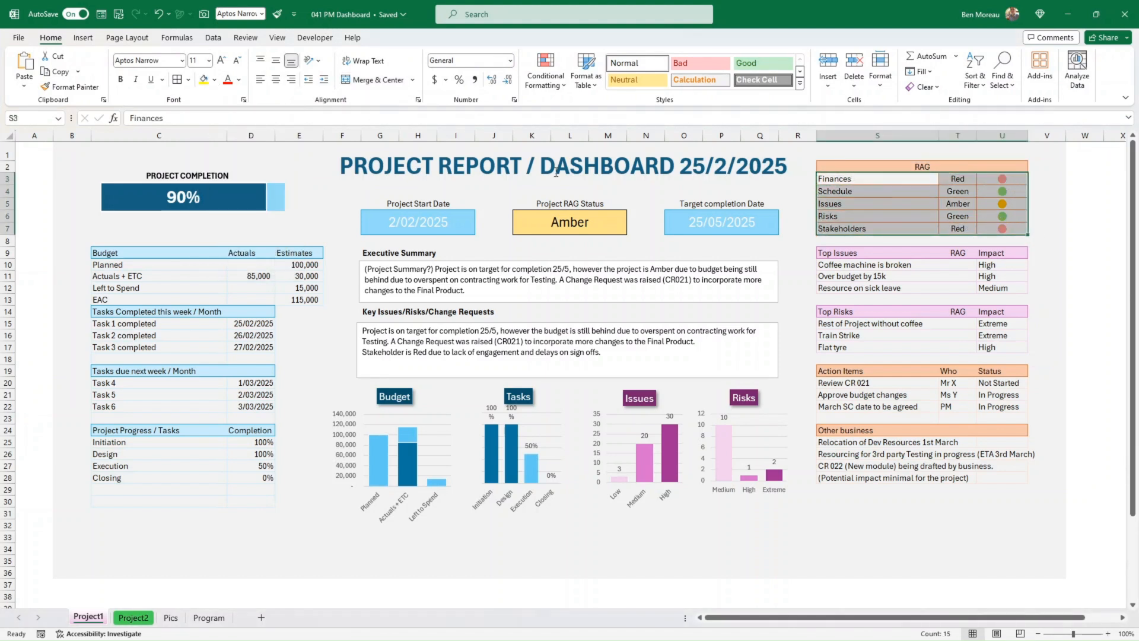
{"action": "left_click", "coordinate": [188, 79]}
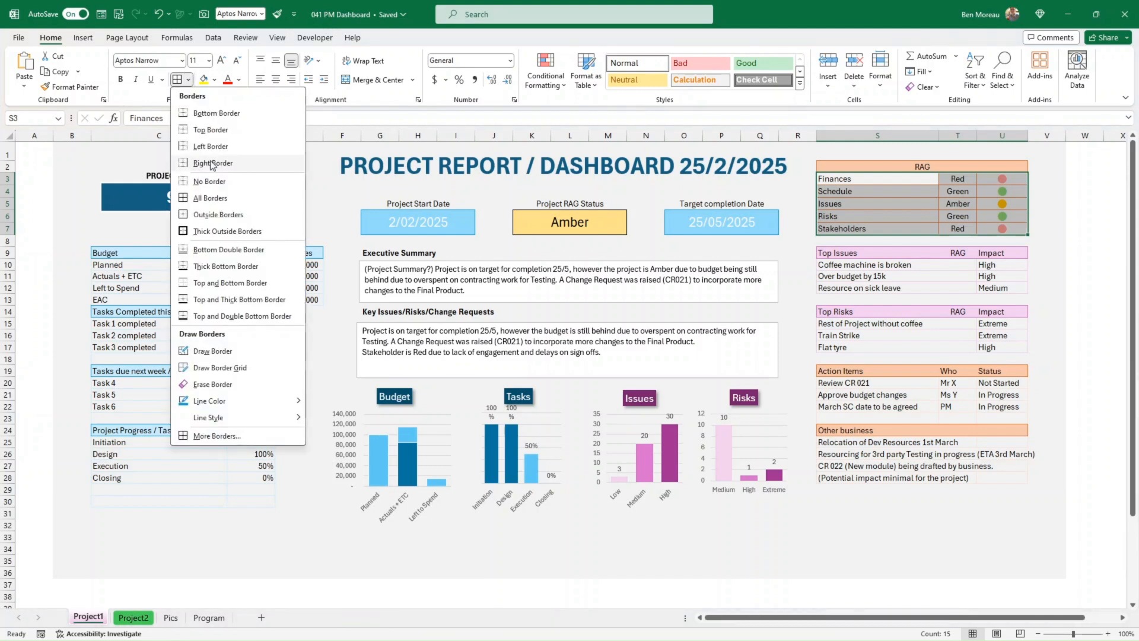
{"action": "left_click", "coordinate": [237, 436]}
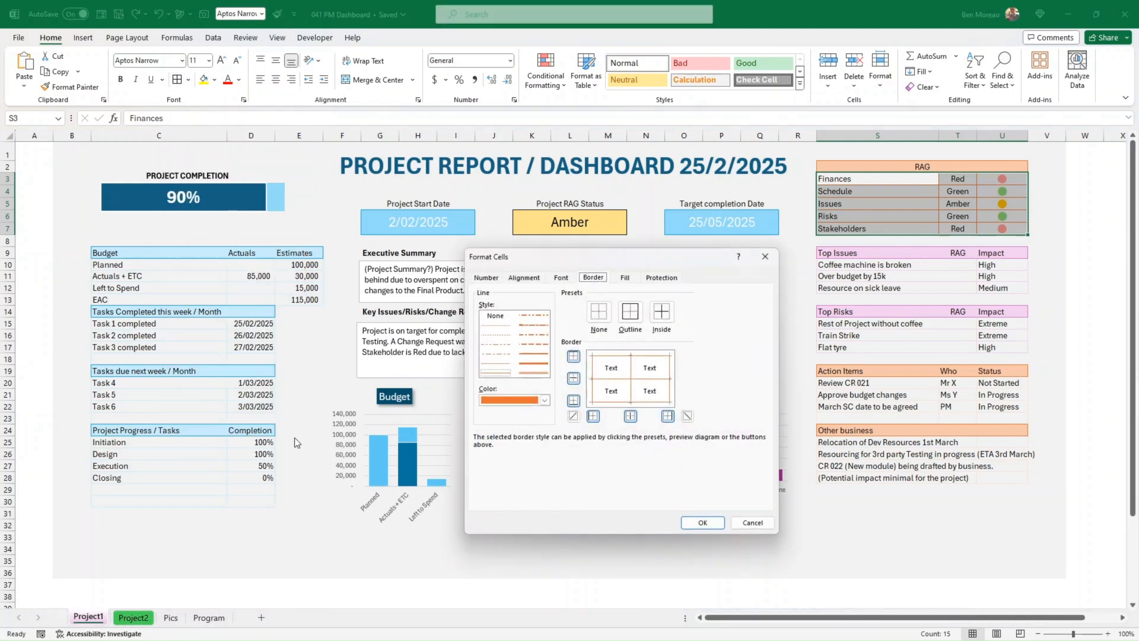
{"action": "left_click", "coordinate": [544, 400]}
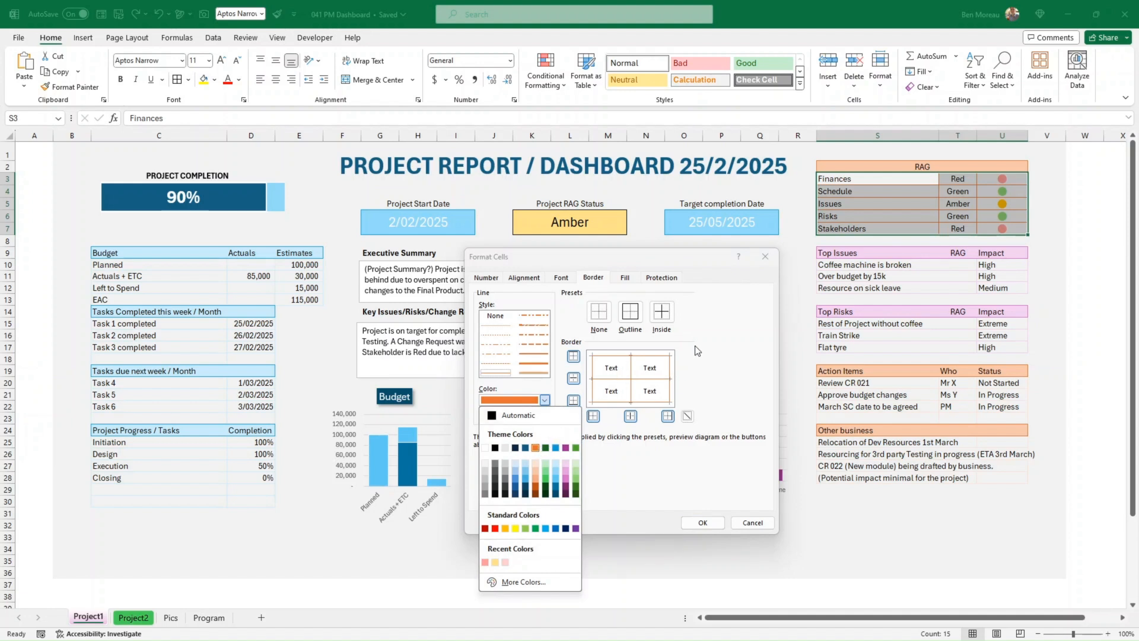
{"action": "left_click", "coordinate": [712, 525]}
{"action": "left_click", "coordinate": [702, 522]}
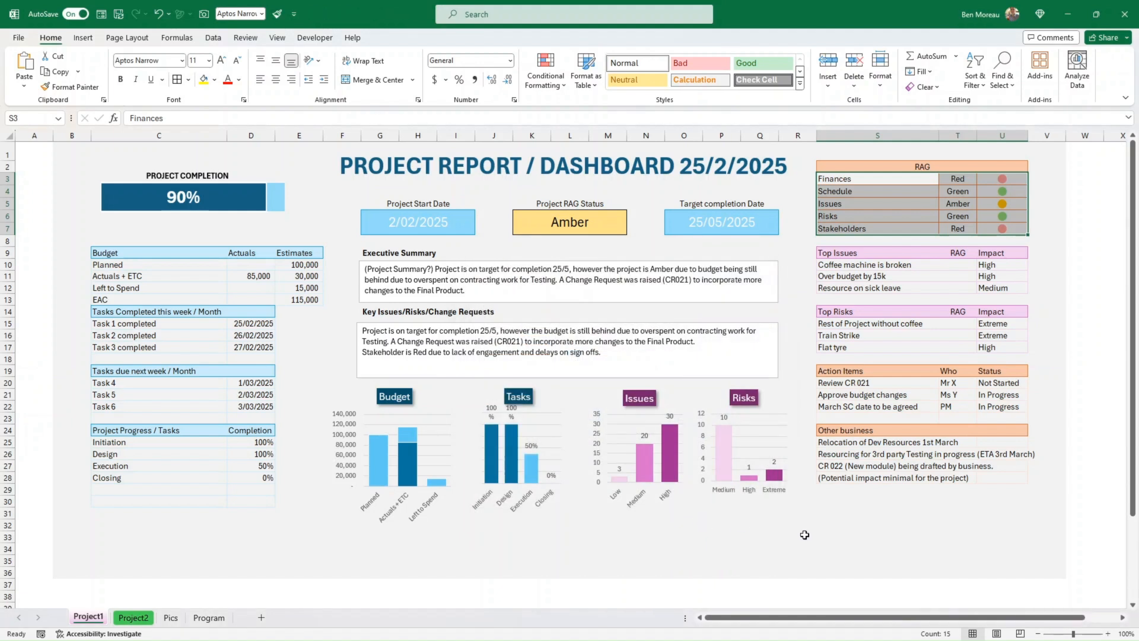
{"action": "left_click", "coordinate": [888, 537]}
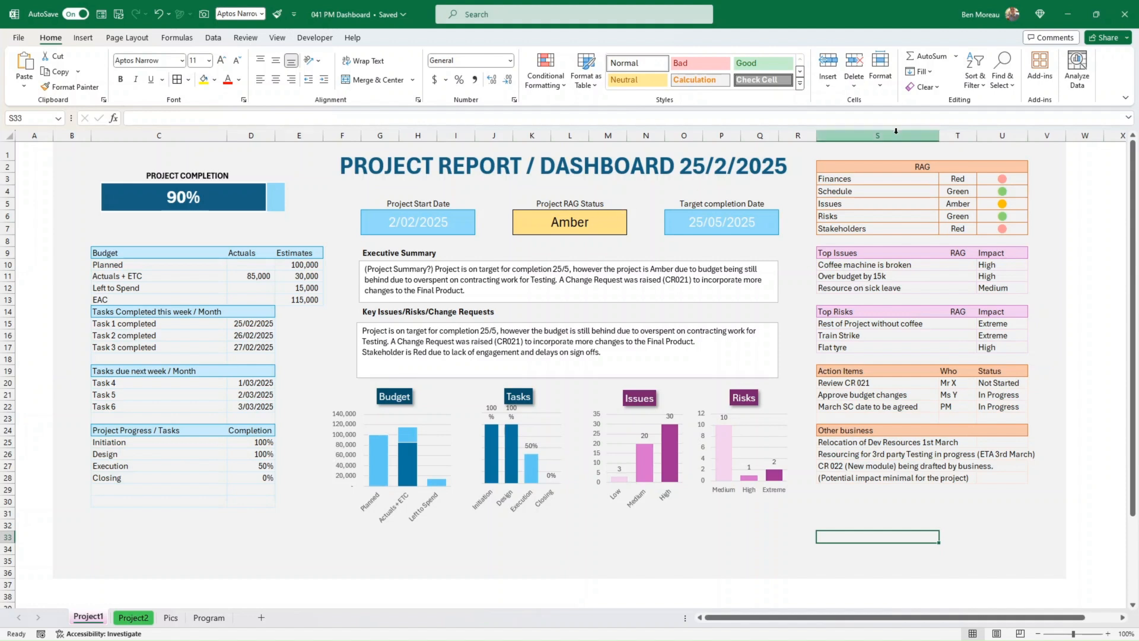
- Look over the Finances, Issues and Stakeholders rows of the RAG table and the cells holding its status words
{"action": "left_click", "coordinate": [861, 179]}
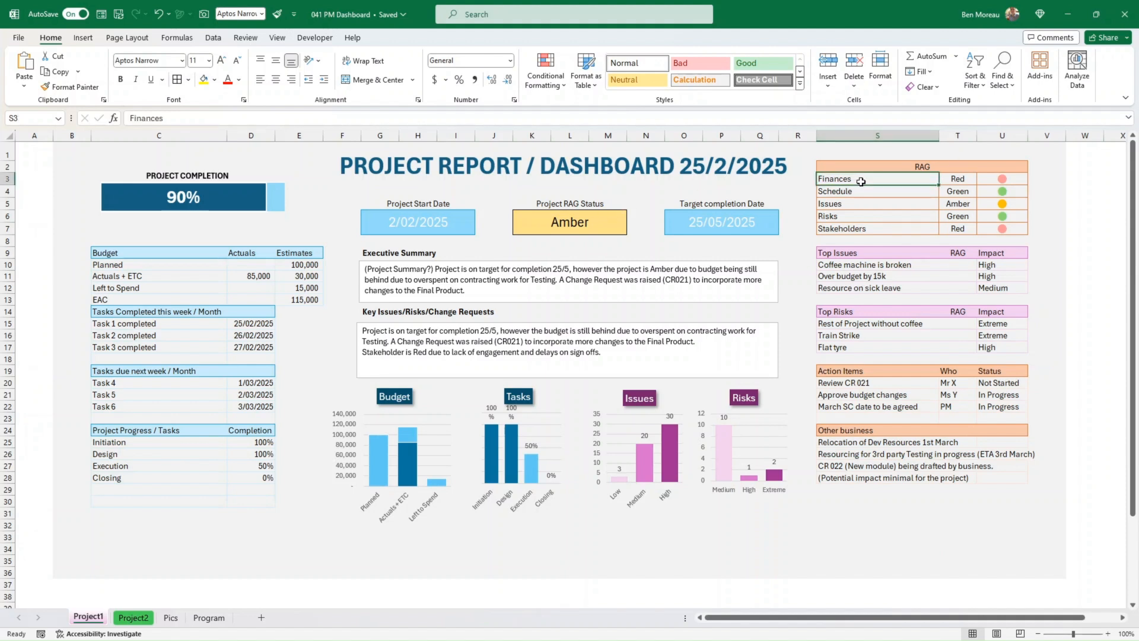
{"action": "key", "text": "shift+Right"}
{"action": "key", "text": "shift+Right"}
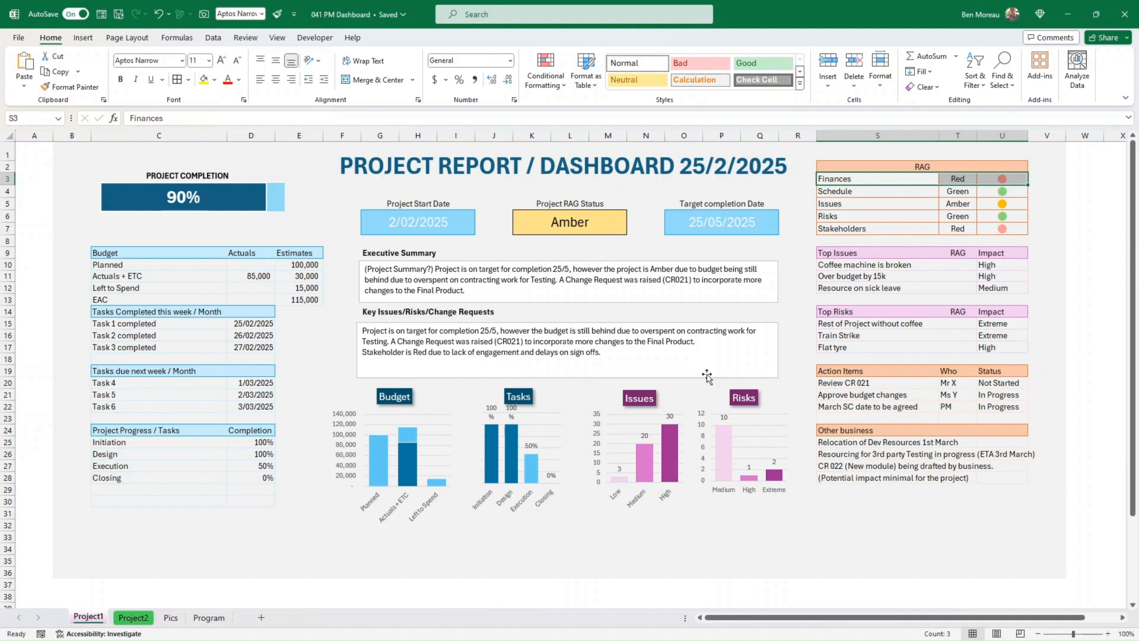
{"action": "left_click_drag", "start_coordinate": [869, 208], "coordinate": [1009, 202]}
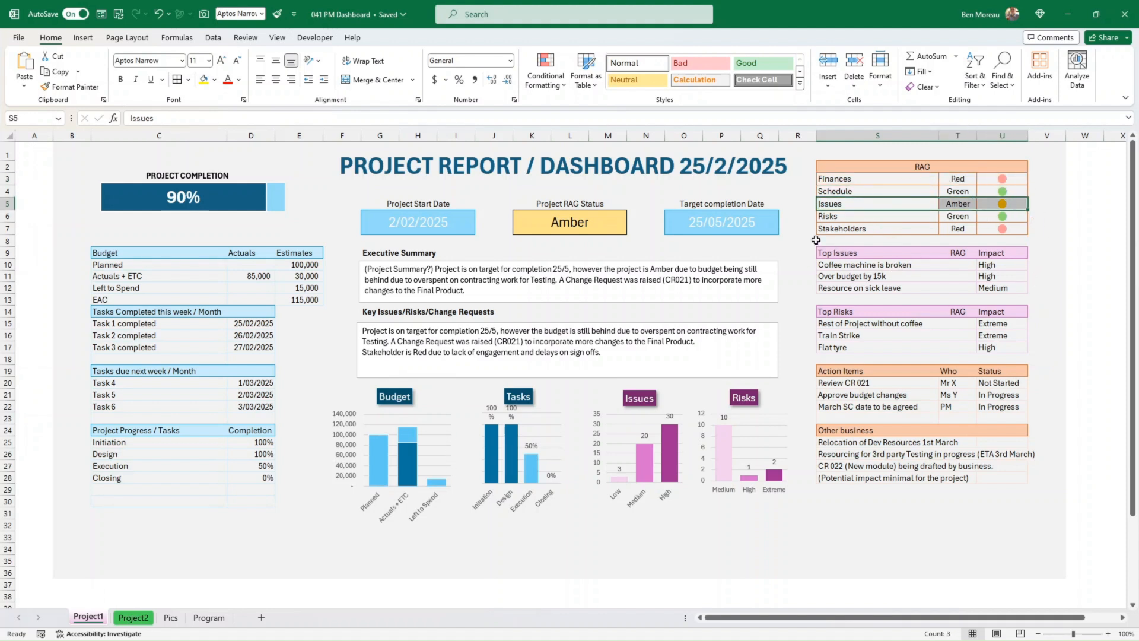
{"action": "left_click", "coordinate": [872, 227]}
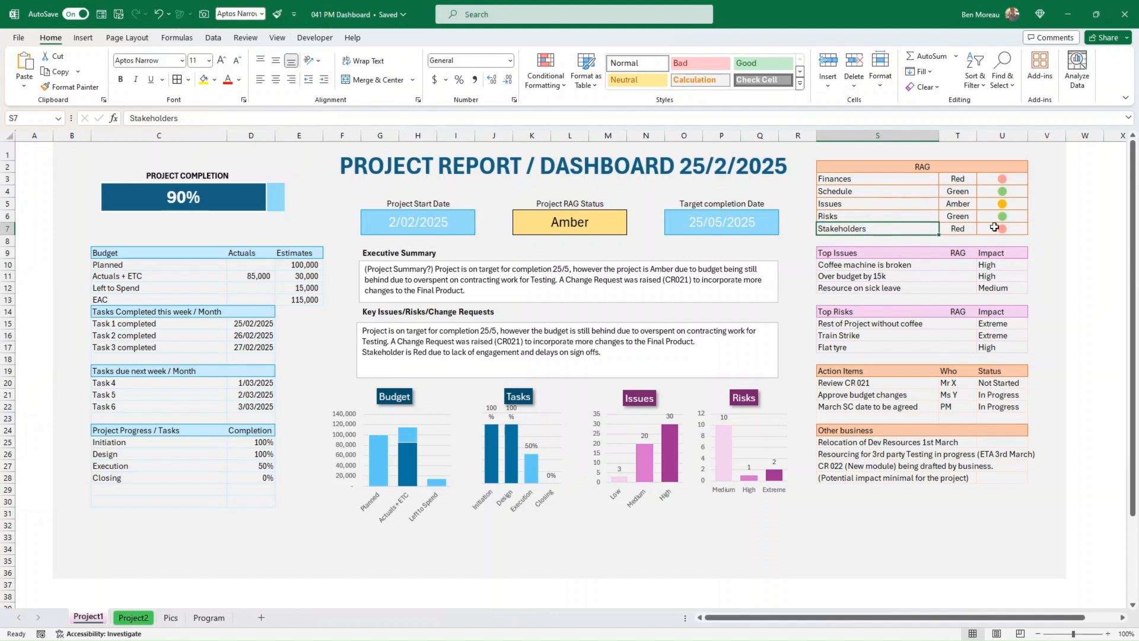
{"action": "left_click", "coordinate": [958, 181]}
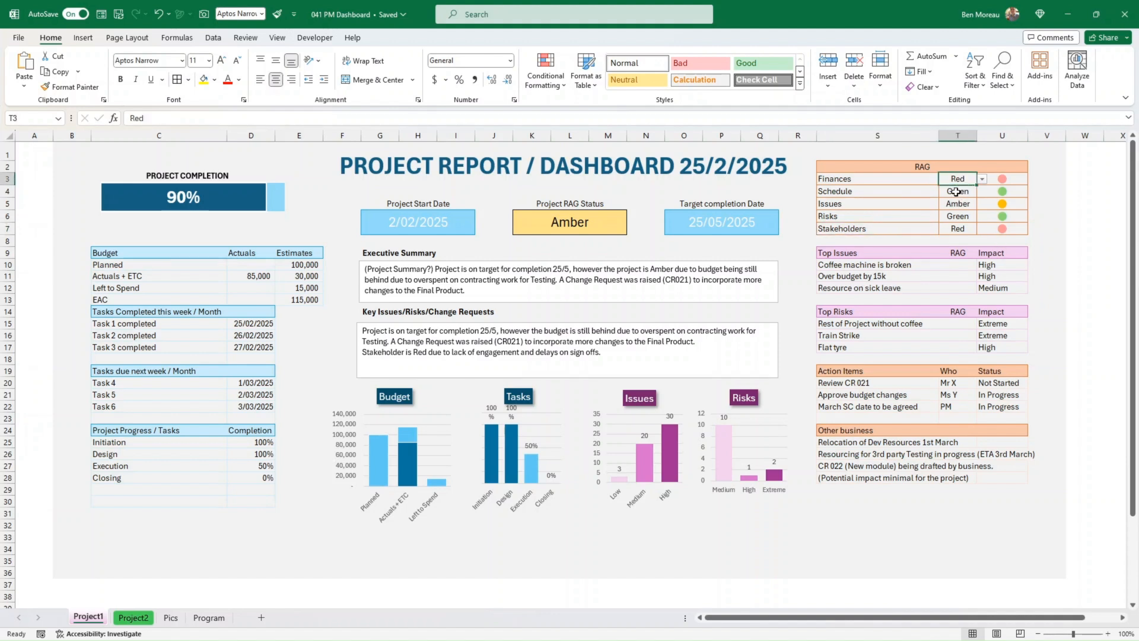
{"action": "left_click", "coordinate": [961, 191]}
{"action": "left_click", "coordinate": [960, 207]}
{"action": "left_click", "coordinate": [959, 212]}
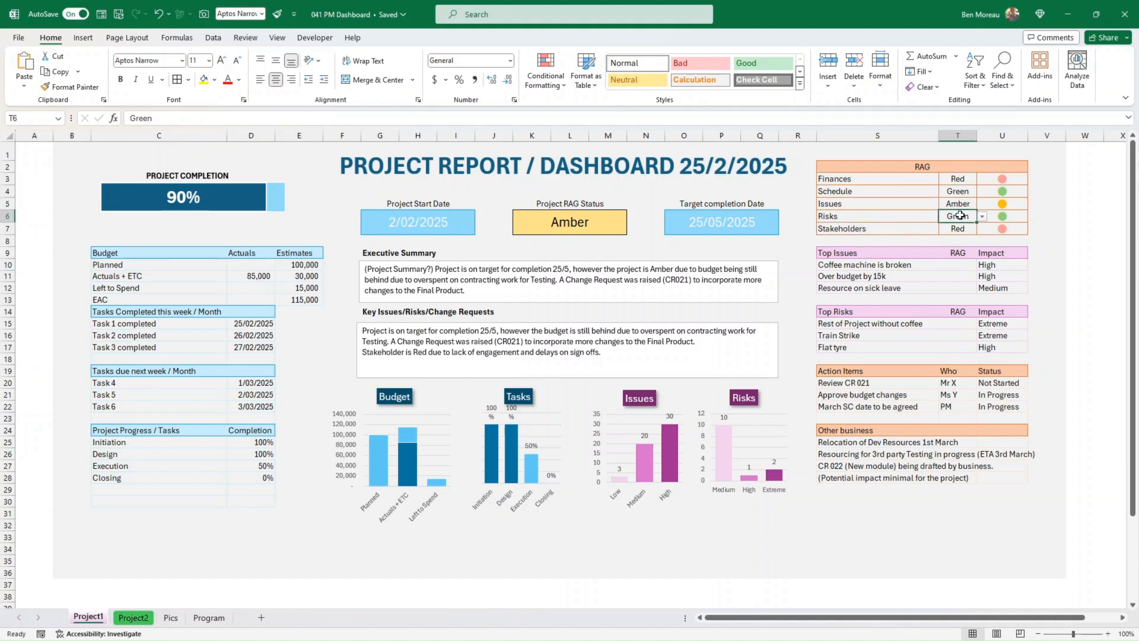
{"action": "left_click_drag", "start_coordinate": [954, 180], "coordinate": [957, 229]}
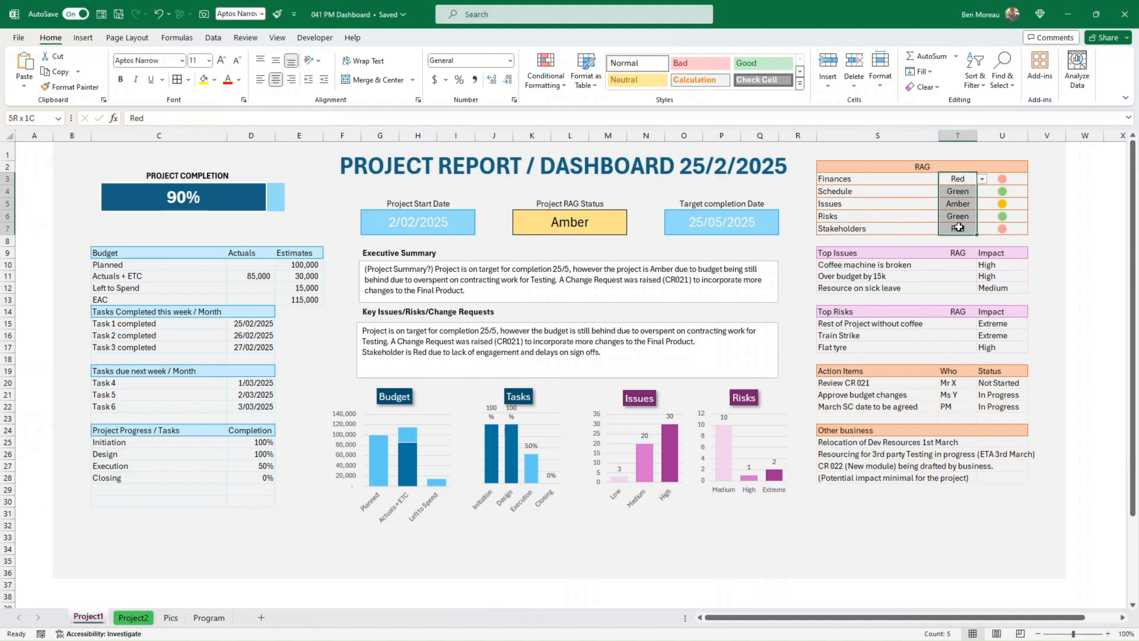
- Remove the RAG column label from the heading rows of the Top Issues and Top Risks tables
{"action": "left_click", "coordinate": [947, 262]}
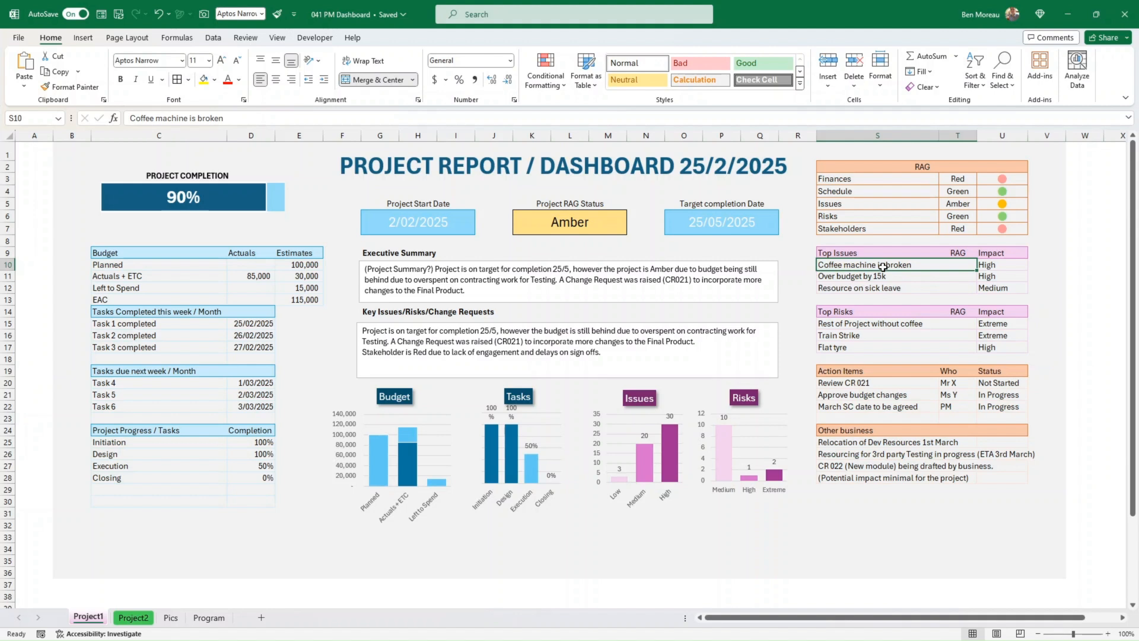
{"action": "left_click", "coordinate": [964, 254]}
{"action": "key", "text": "ctrl+x"}
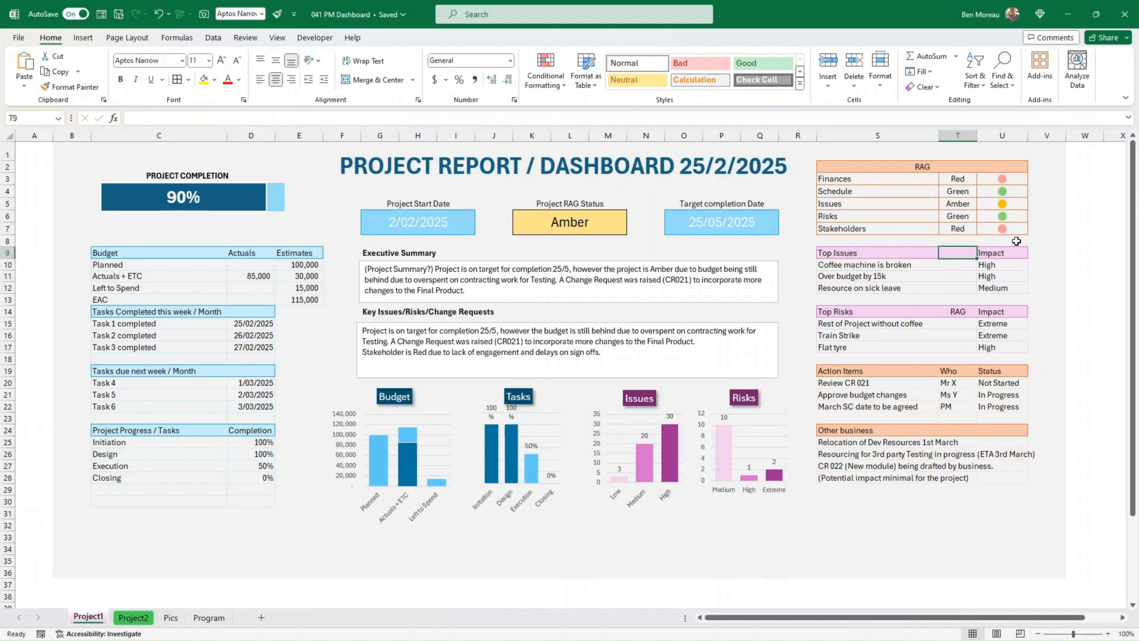
{"action": "key", "text": "Down"}
{"action": "key", "text": "Down"}
{"action": "key", "text": "Down"}
{"action": "key", "text": "Down"}
{"action": "key", "text": "Down"}
{"action": "key", "text": "Right"}
{"action": "key", "text": "ctrl+v"}
{"action": "key", "text": "Delete"}
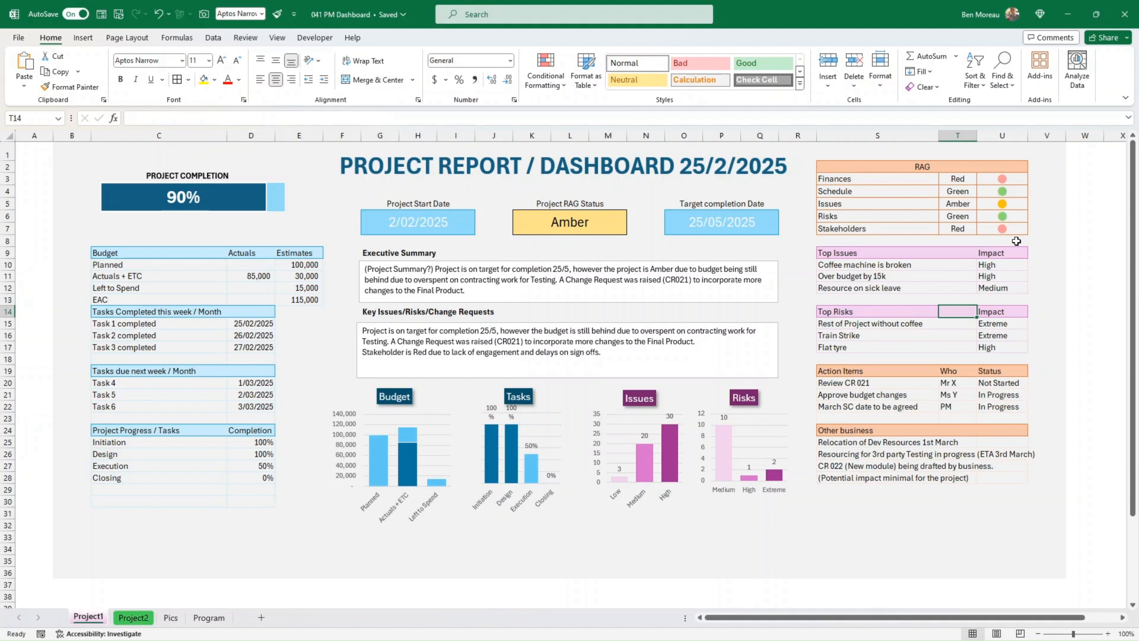
- Examine the Impact column of the Top Issues table and the ratings of its three entries
{"action": "key", "text": "Up"}
{"action": "key", "text": "Up"}
{"action": "key", "text": "Up"}
{"action": "key", "text": "Up"}
{"action": "key", "text": "Up"}
{"action": "key", "text": "Right"}
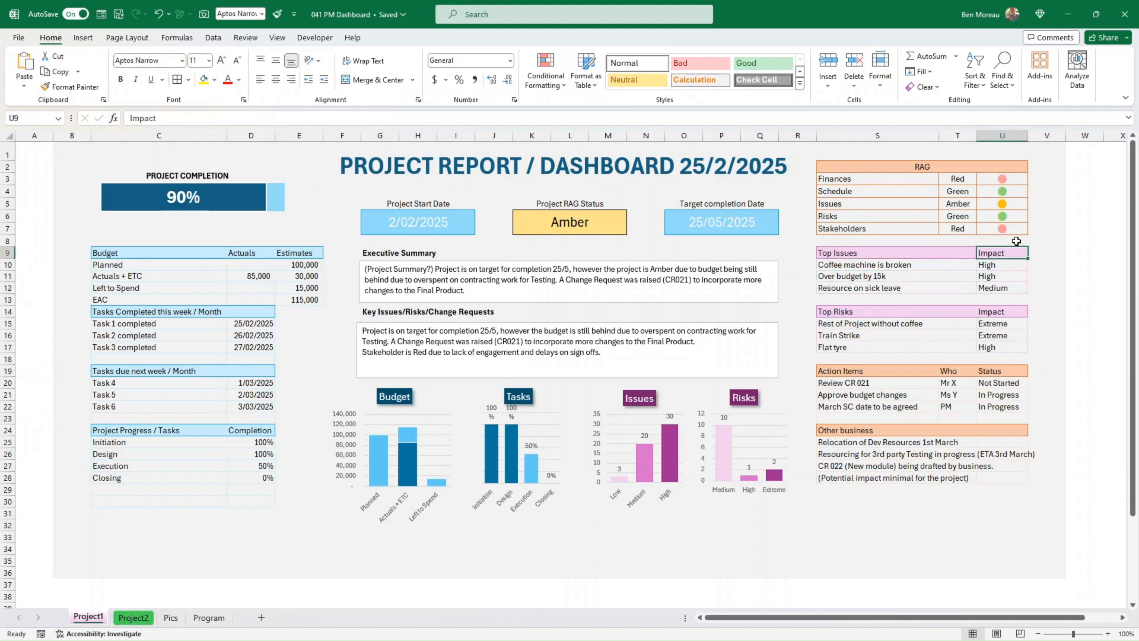
{"action": "key", "text": "Down"}
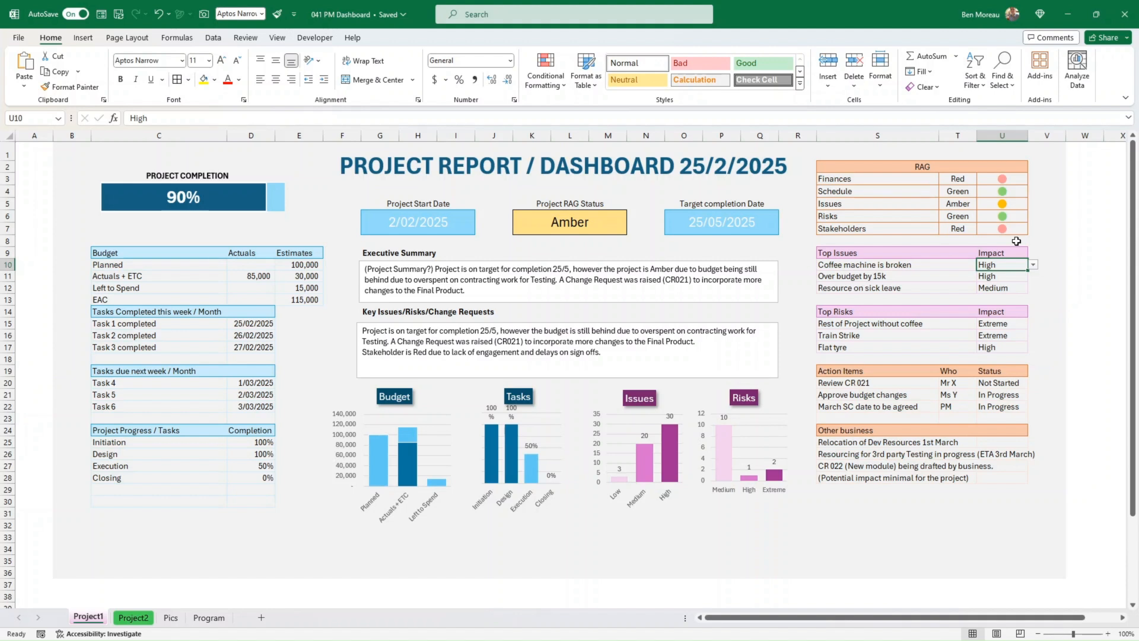
{"action": "key", "text": "Down"}
{"action": "key", "text": "Down"}
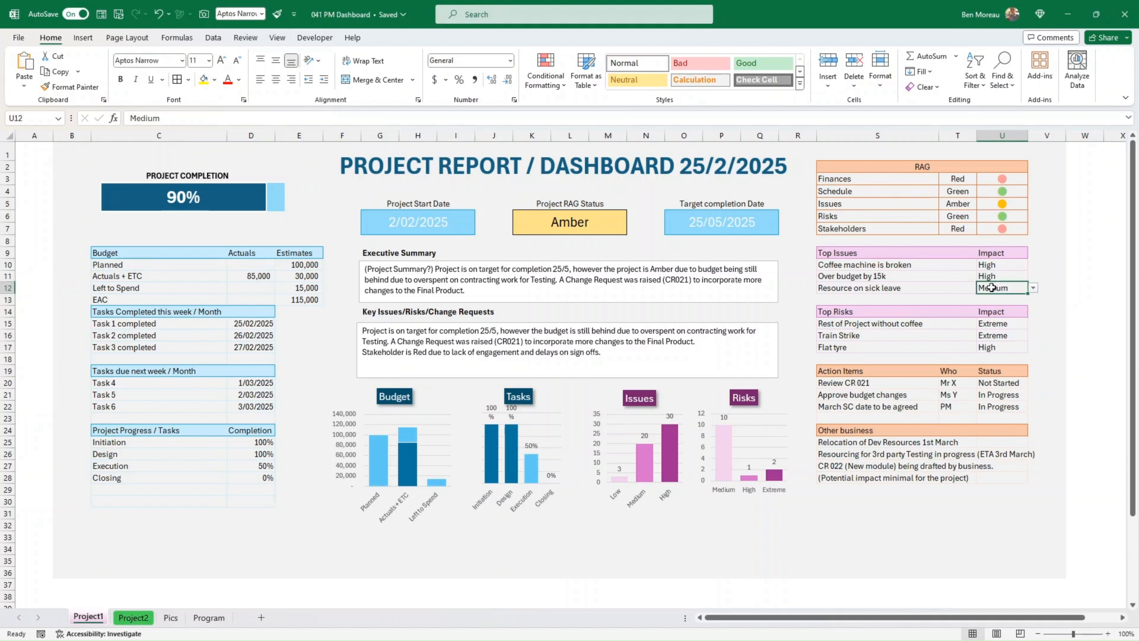
{"action": "left_click_drag", "start_coordinate": [942, 265], "coordinate": [988, 287]}
{"action": "left_click", "coordinate": [938, 277]}
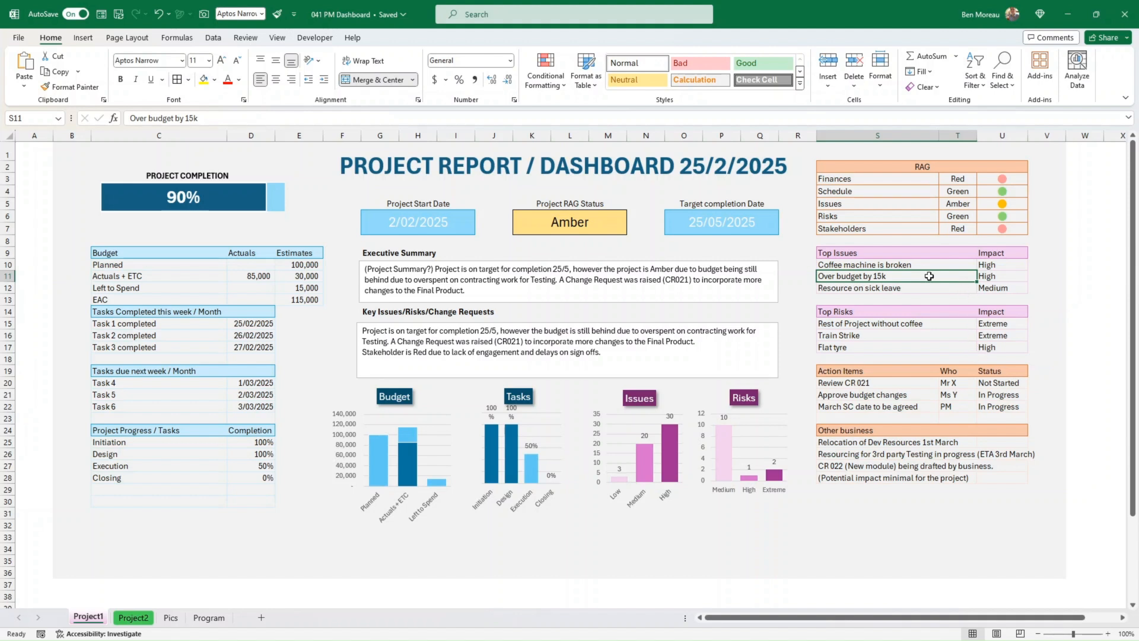
- Check which theme colour fills the Top Issues heading row, leaving the fill as is
{"action": "left_click_drag", "start_coordinate": [861, 254], "coordinate": [998, 254]}
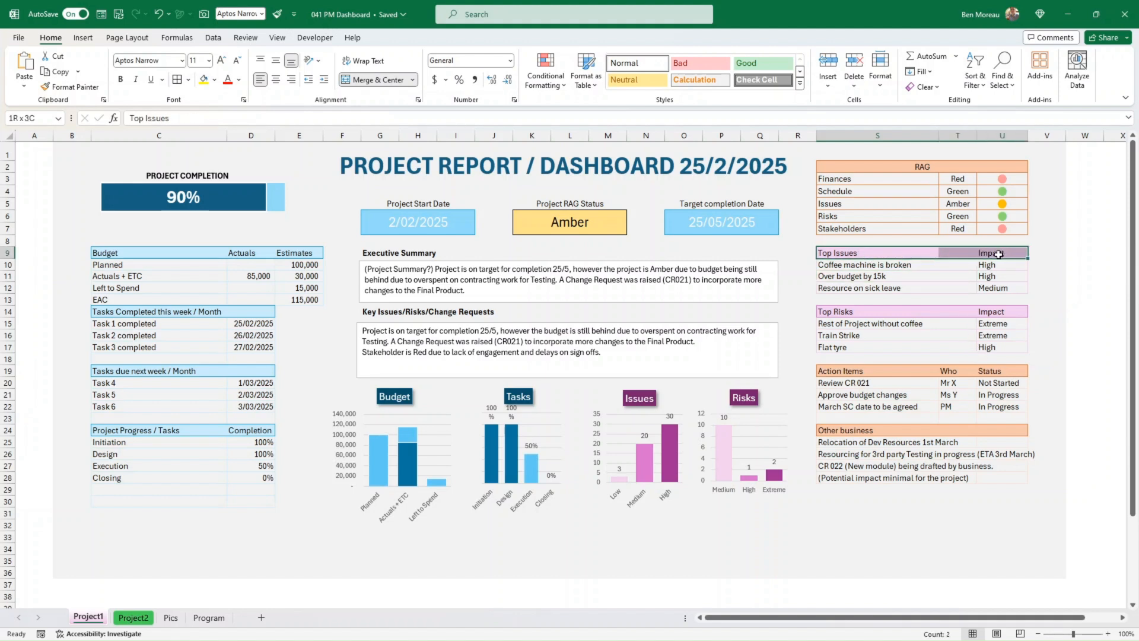
{"action": "left_click", "coordinate": [214, 79]}
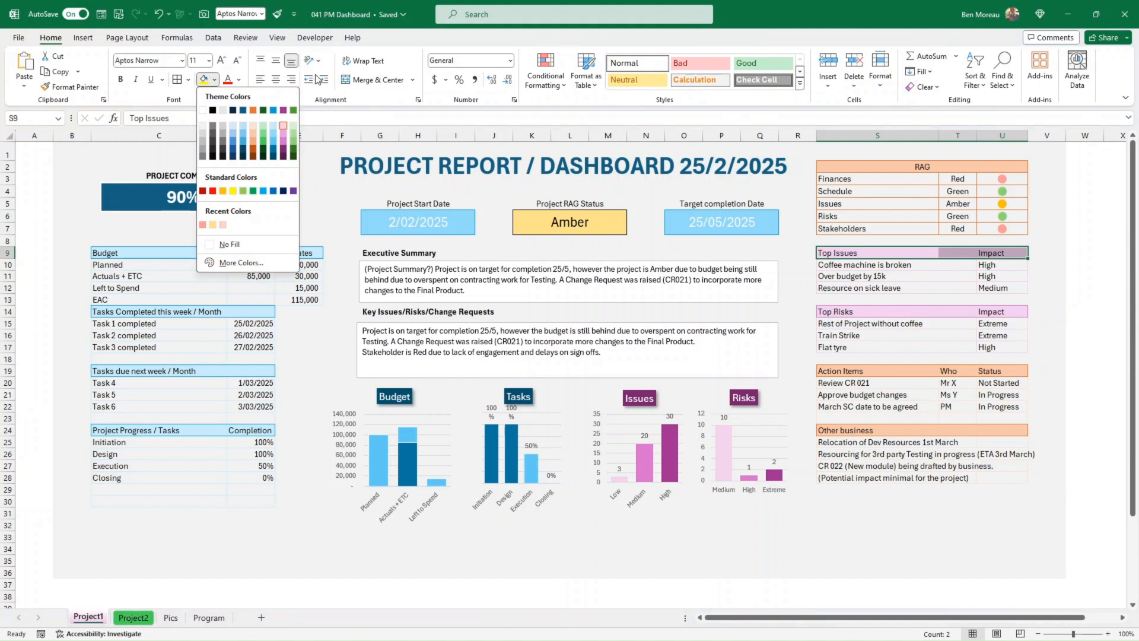
{"action": "left_click", "coordinate": [878, 282]}
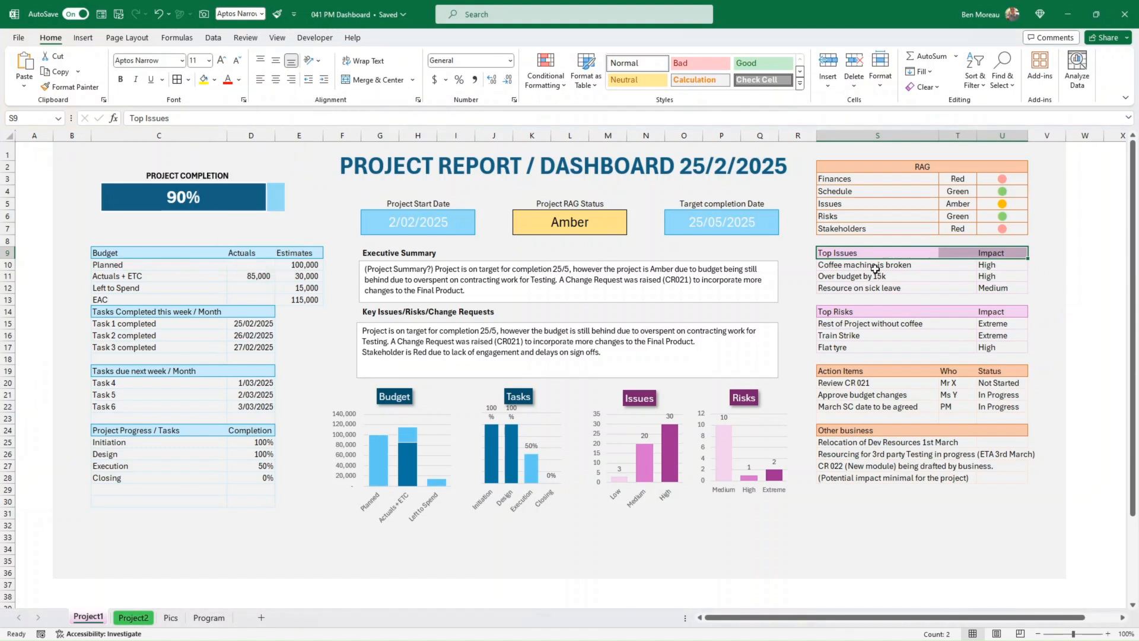
- Inspect the border colour and placement on the three Top Issues entries without changing the borders
{"action": "left_click_drag", "start_coordinate": [875, 265], "coordinate": [988, 291]}
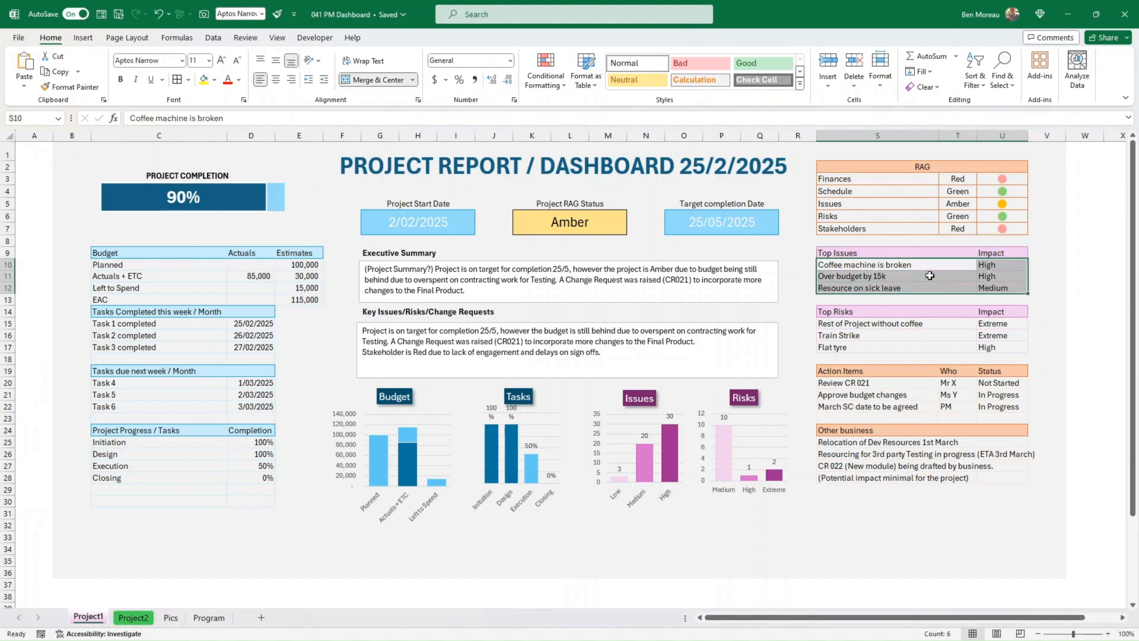
{"action": "left_click", "coordinate": [188, 79]}
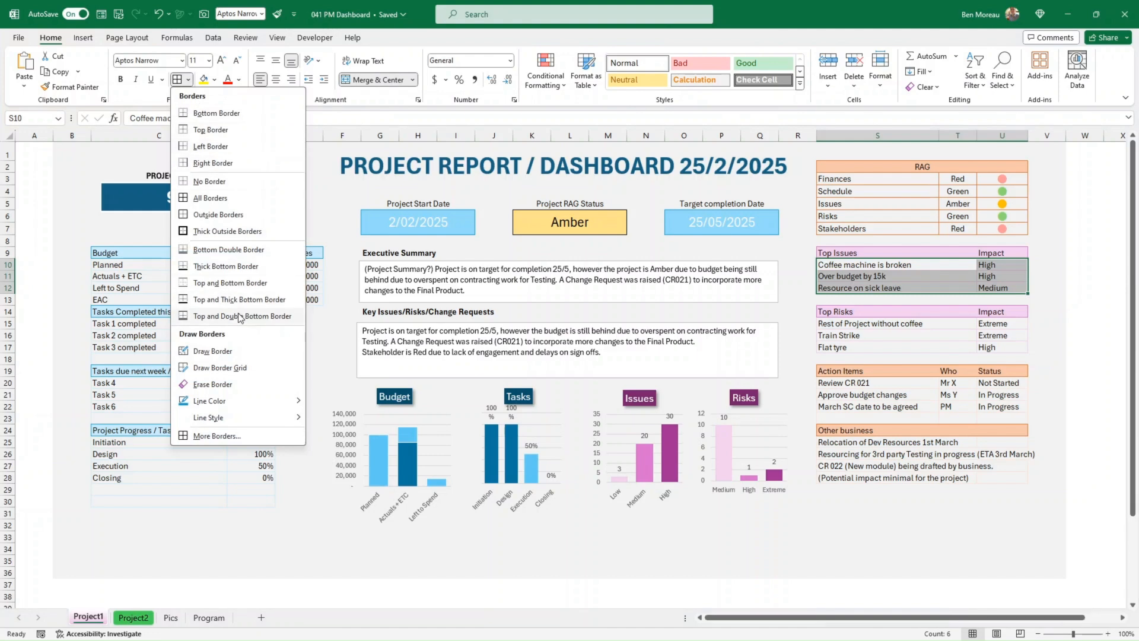
{"action": "left_click", "coordinate": [243, 435]}
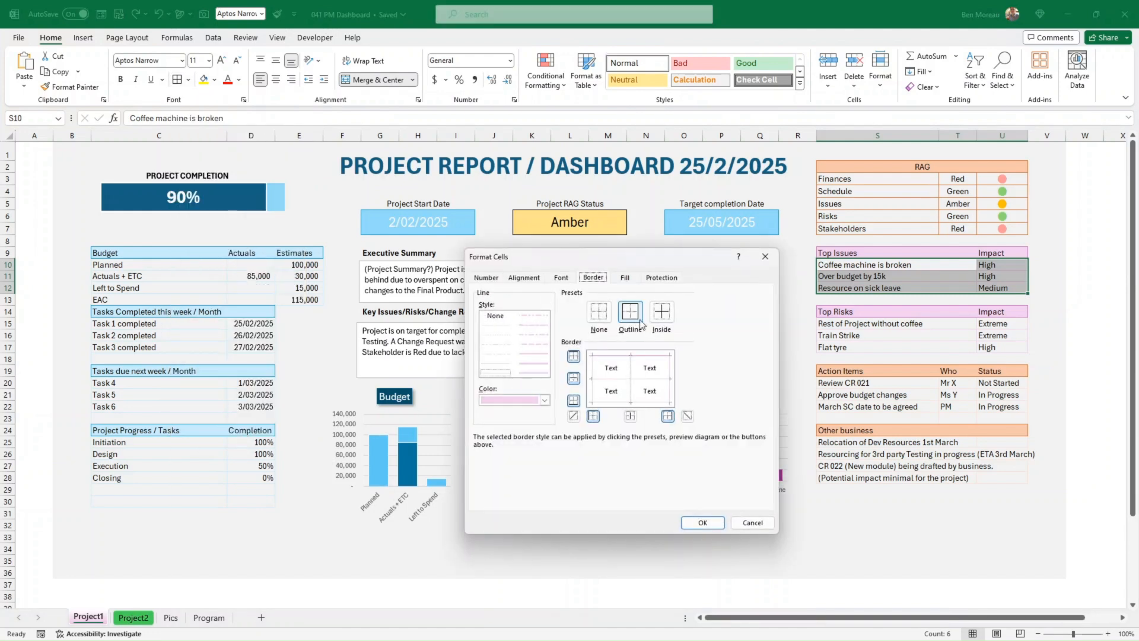
{"action": "left_click", "coordinate": [751, 522]}
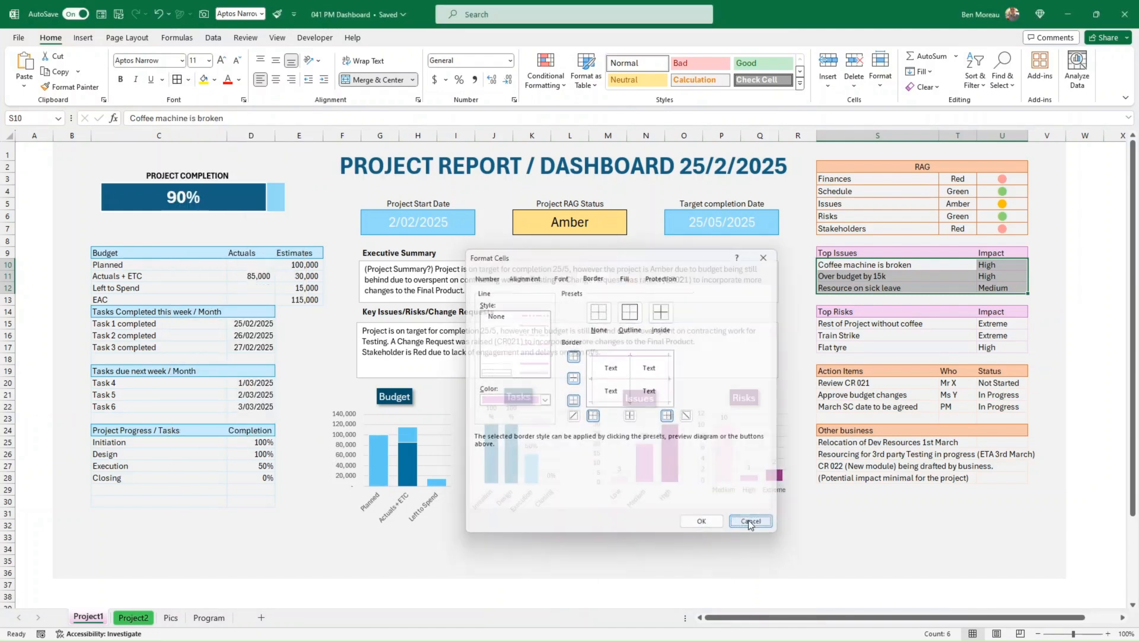
- Look over the Top Risks heading row, its entries and their Impact cells
{"action": "left_click", "coordinate": [906, 348]}
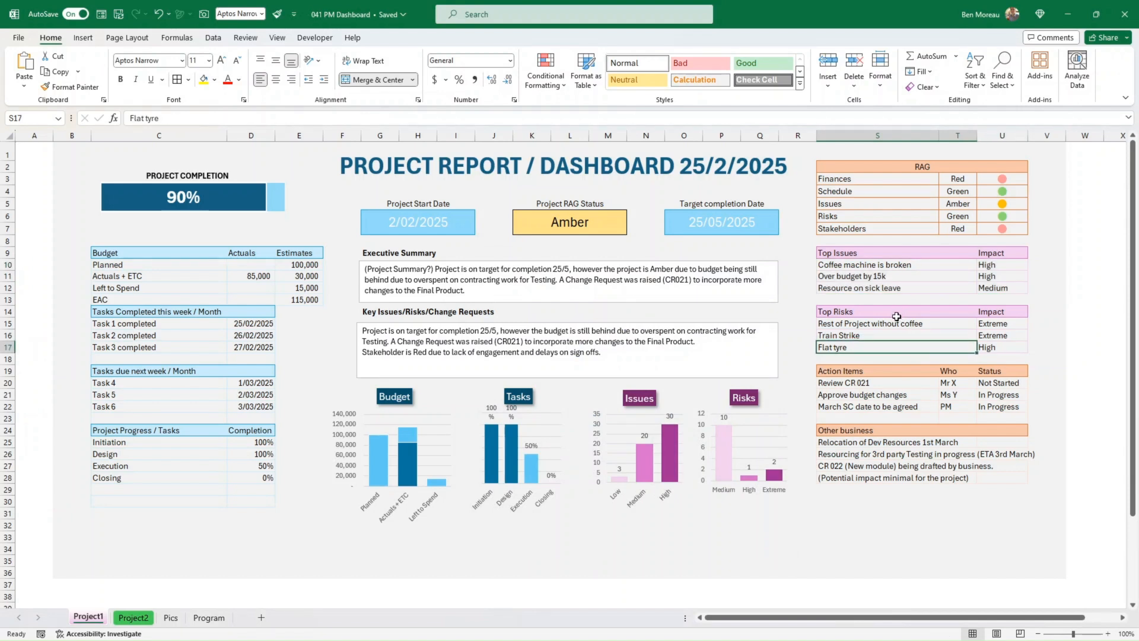
{"action": "left_click", "coordinate": [896, 323]}
{"action": "left_click_drag", "start_coordinate": [895, 312], "coordinate": [992, 315]}
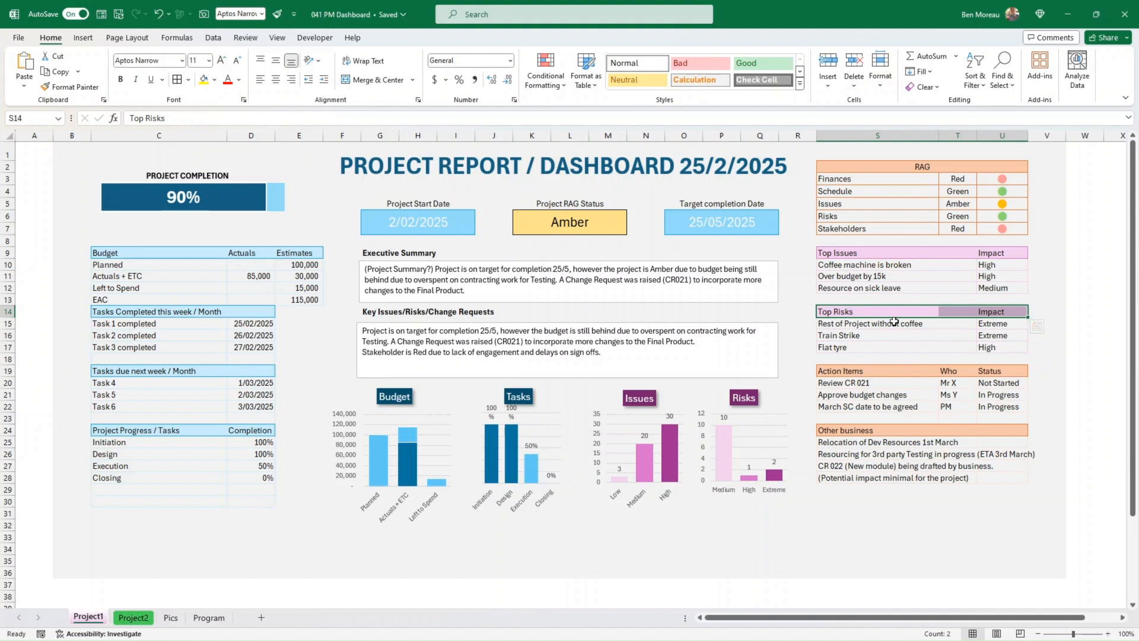
{"action": "left_click", "coordinate": [970, 325]}
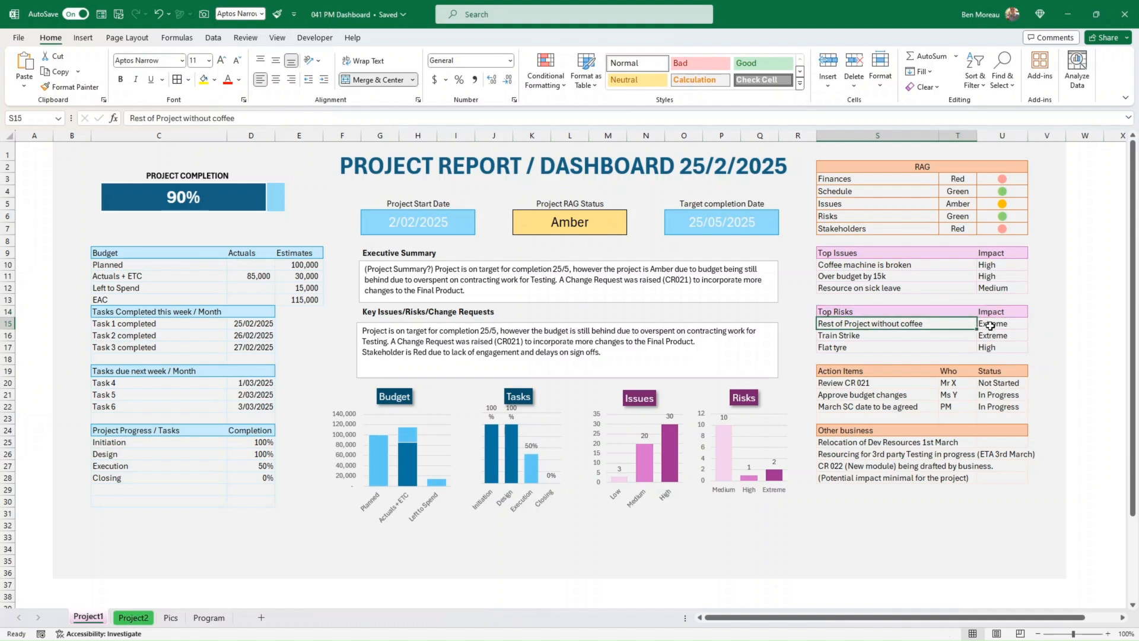
{"action": "left_click", "coordinate": [989, 325]}
{"action": "left_click", "coordinate": [989, 337]}
{"action": "left_click", "coordinate": [995, 348]}
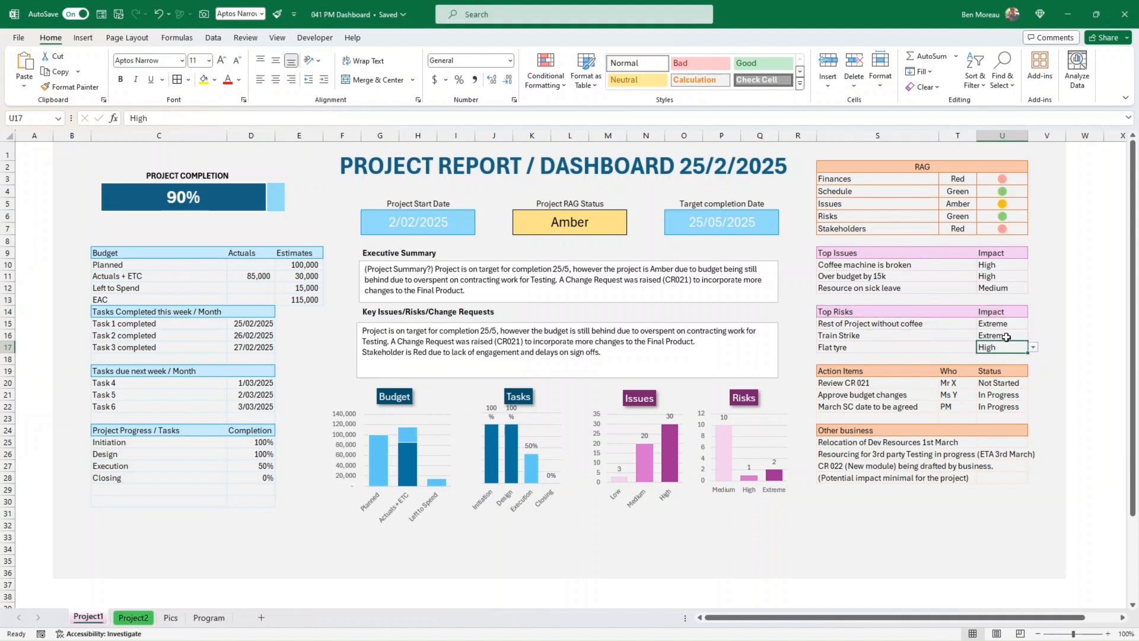
- Check the rating choices offered in the Impact cell of the coffee machine issue, keeping its current rating
{"action": "left_click", "coordinate": [1000, 266]}
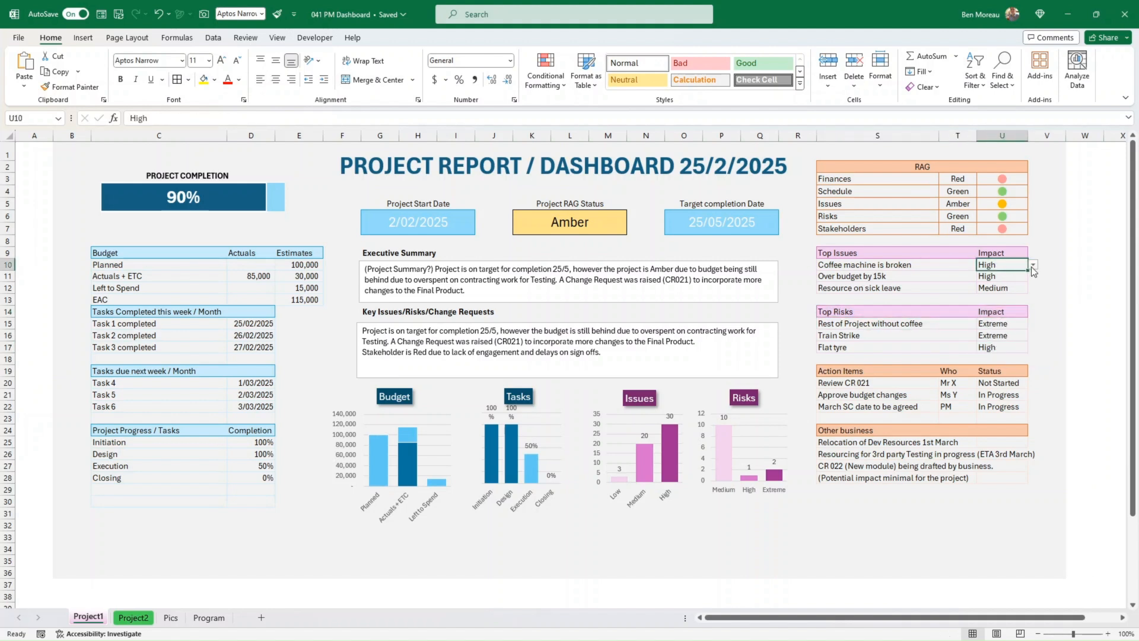
{"action": "left_click", "coordinate": [1032, 266]}
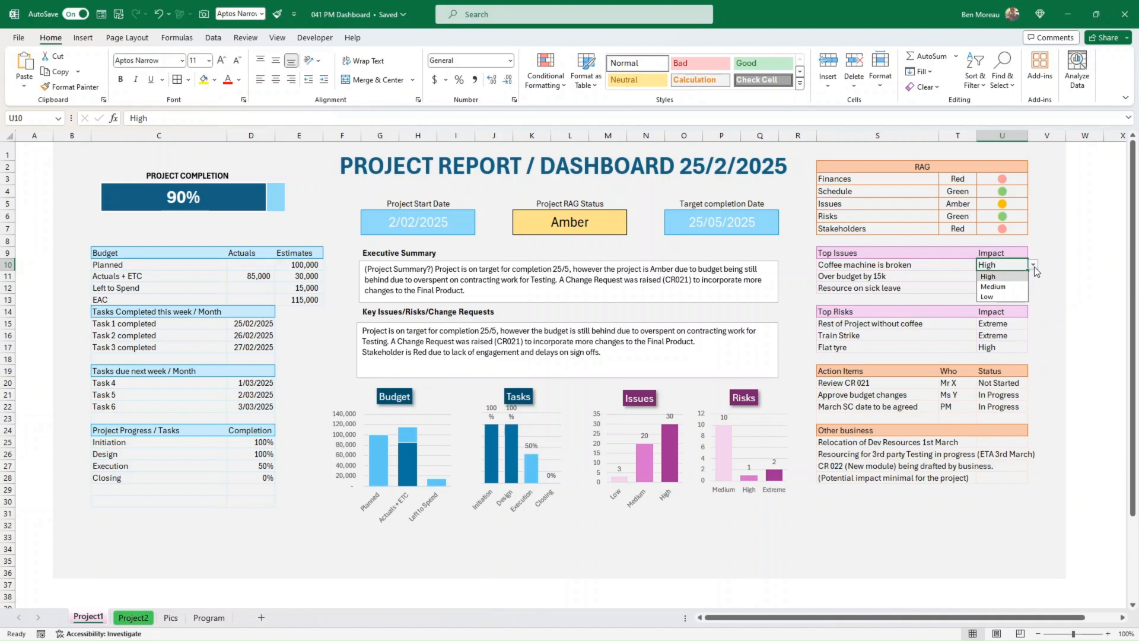
{"action": "left_click", "coordinate": [1032, 266]}
{"action": "left_click", "coordinate": [1033, 266]}
{"action": "left_click", "coordinate": [1033, 265]}
{"action": "left_click", "coordinate": [949, 424]}
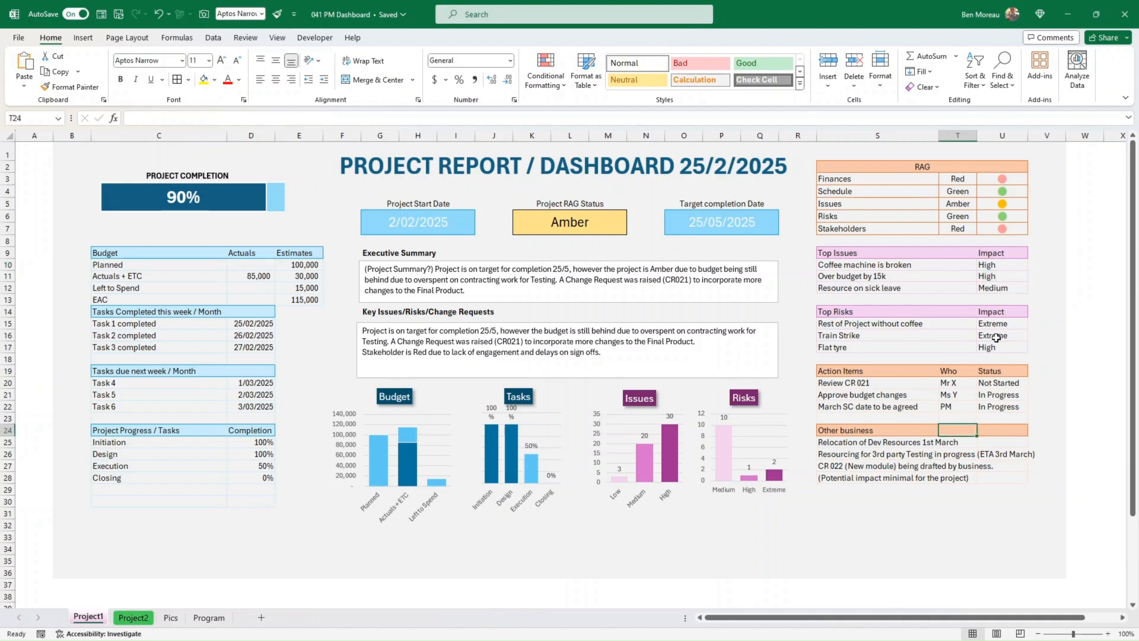
- Examine the Chart Data section below the dashboard, comparing the rating labels listed for Risks and Issues
{"action": "scroll", "coordinate": [823, 424], "scroll_direction": "down", "scroll_amount": 3}
{"action": "scroll", "coordinate": [823, 424], "scroll_direction": "down", "scroll_amount": 1}
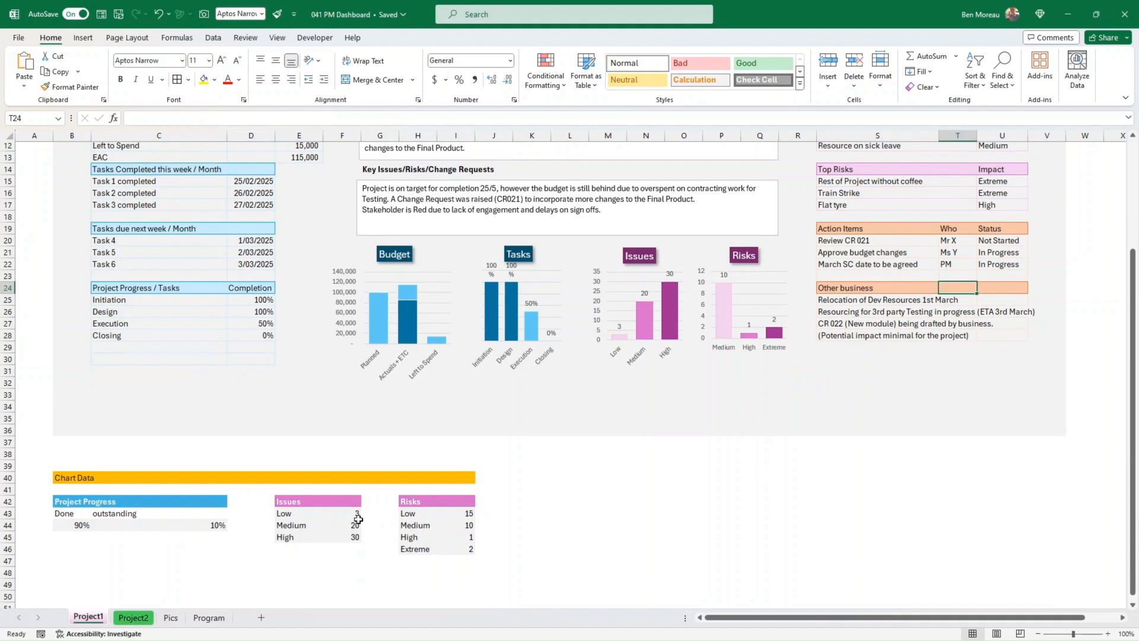
{"action": "left_click", "coordinate": [83, 477]}
{"action": "left_click_drag", "start_coordinate": [102, 479], "coordinate": [452, 481]}
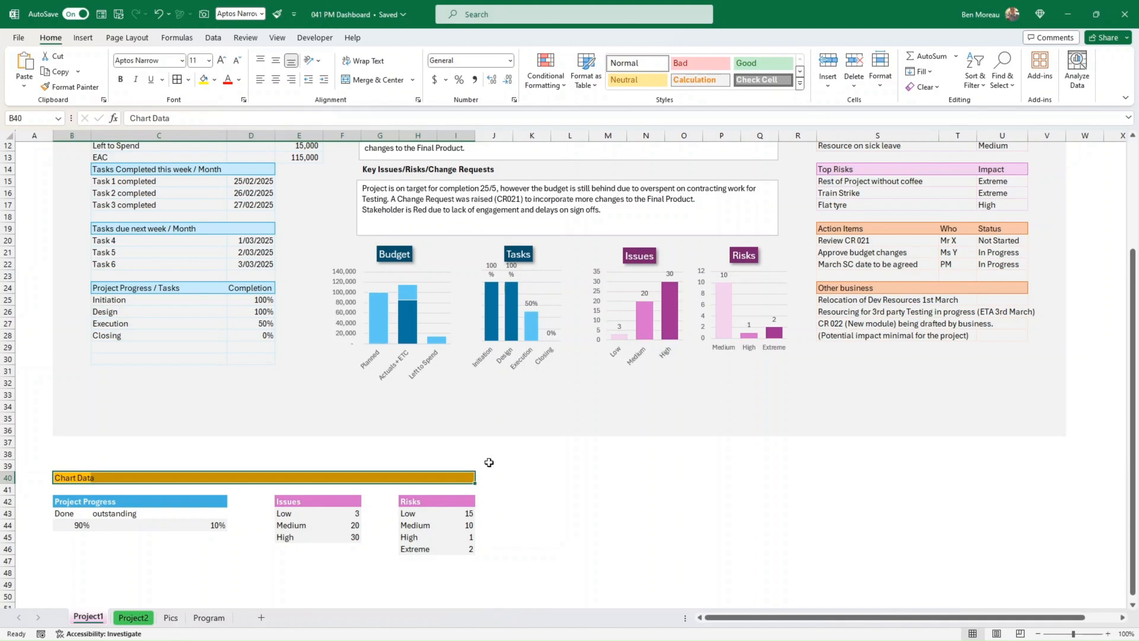
{"action": "left_click_drag", "start_coordinate": [412, 514], "coordinate": [418, 550]}
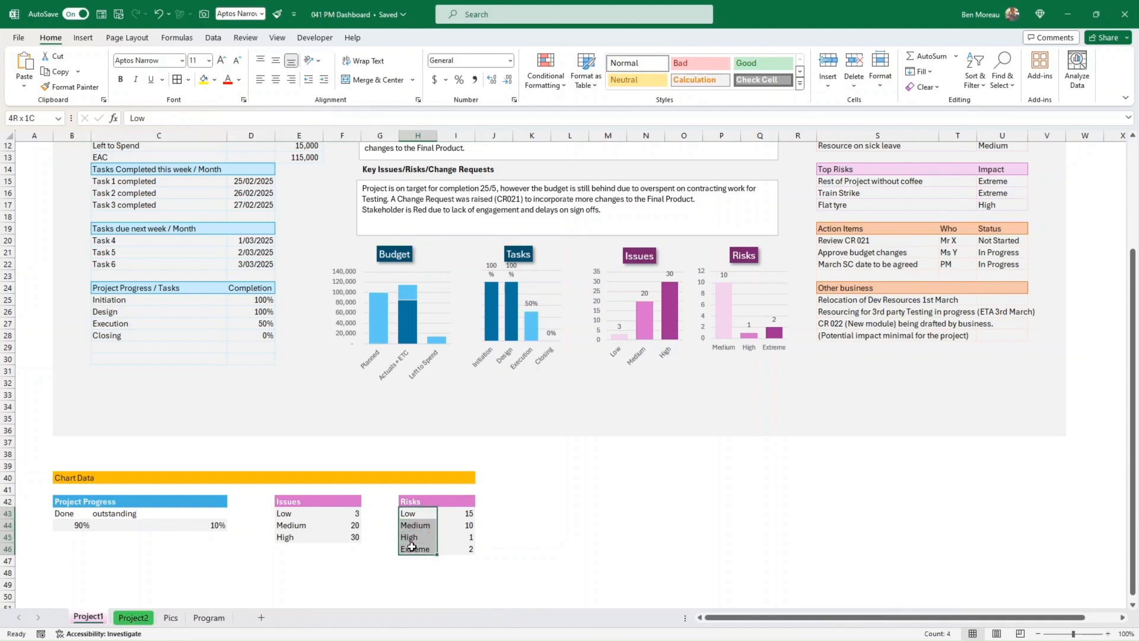
{"action": "left_click", "coordinate": [285, 515], "text": "ctrl"}
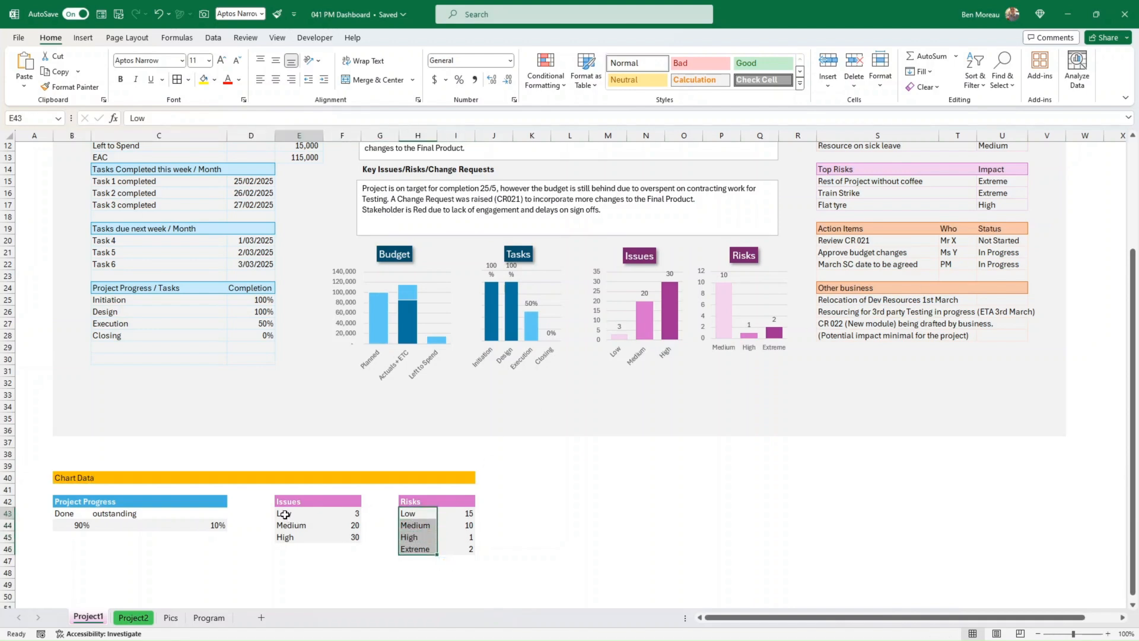
{"action": "left_click", "coordinate": [897, 412]}
- Look over the three Action Items entries together with their Who and Status values
{"action": "scroll", "coordinate": [914, 409], "scroll_direction": "up", "scroll_amount": 2}
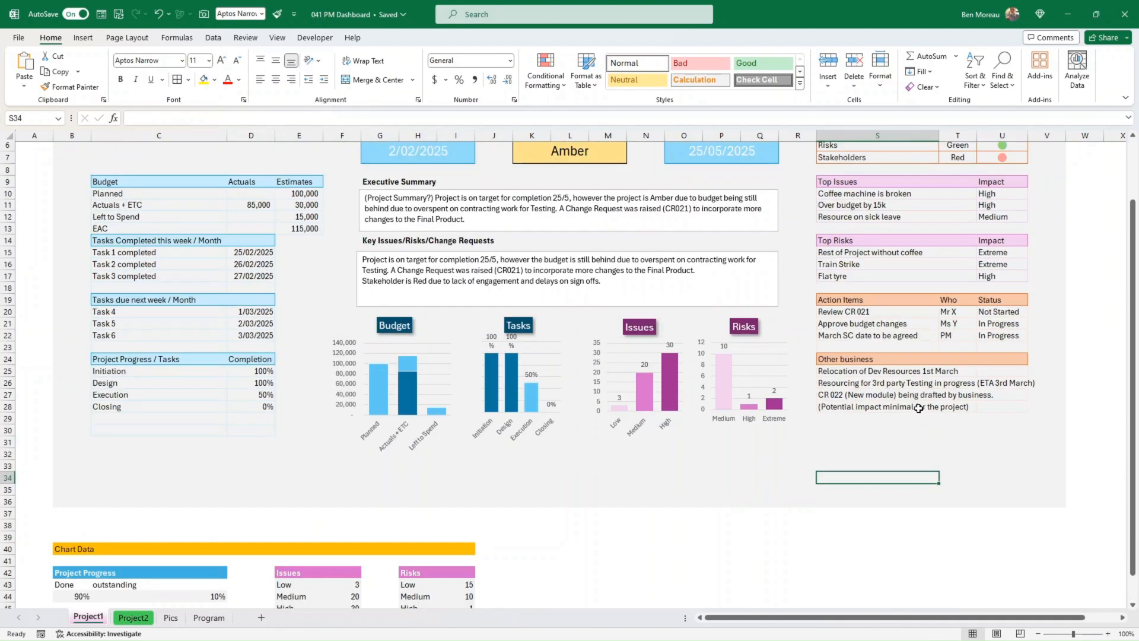
{"action": "left_click", "coordinate": [843, 311]}
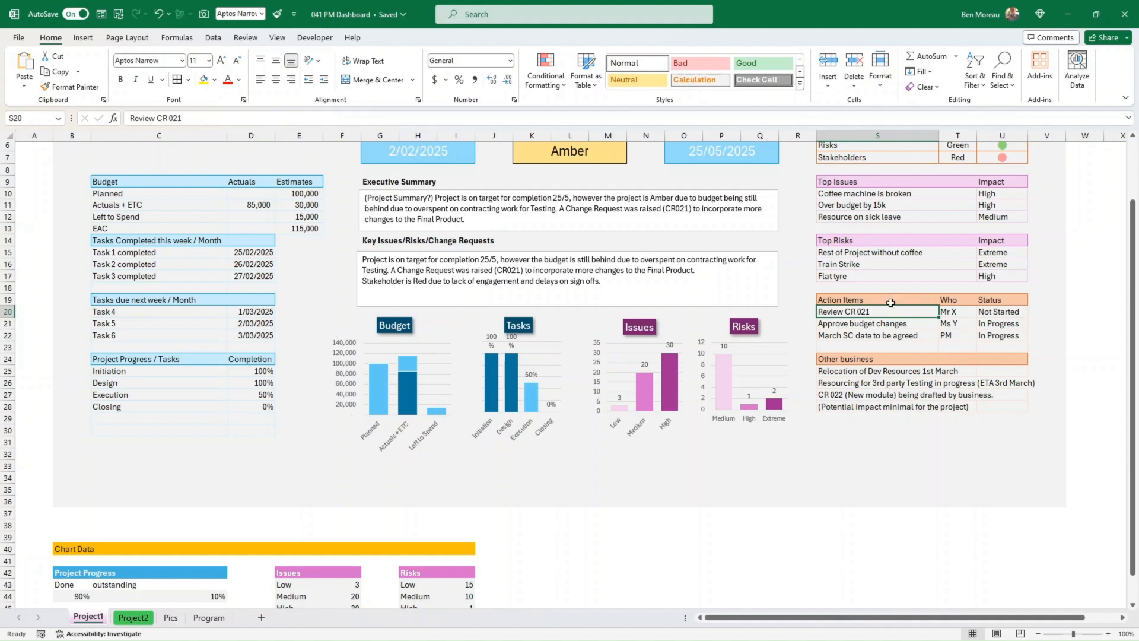
{"action": "left_click", "coordinate": [885, 321]}
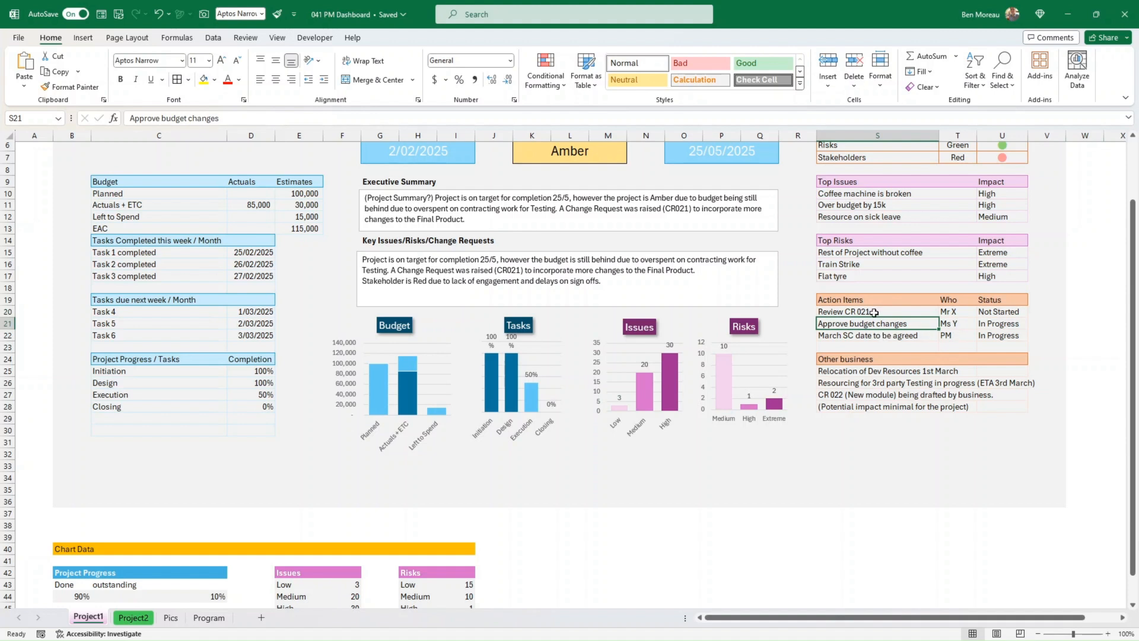
{"action": "left_click", "coordinate": [883, 335]}
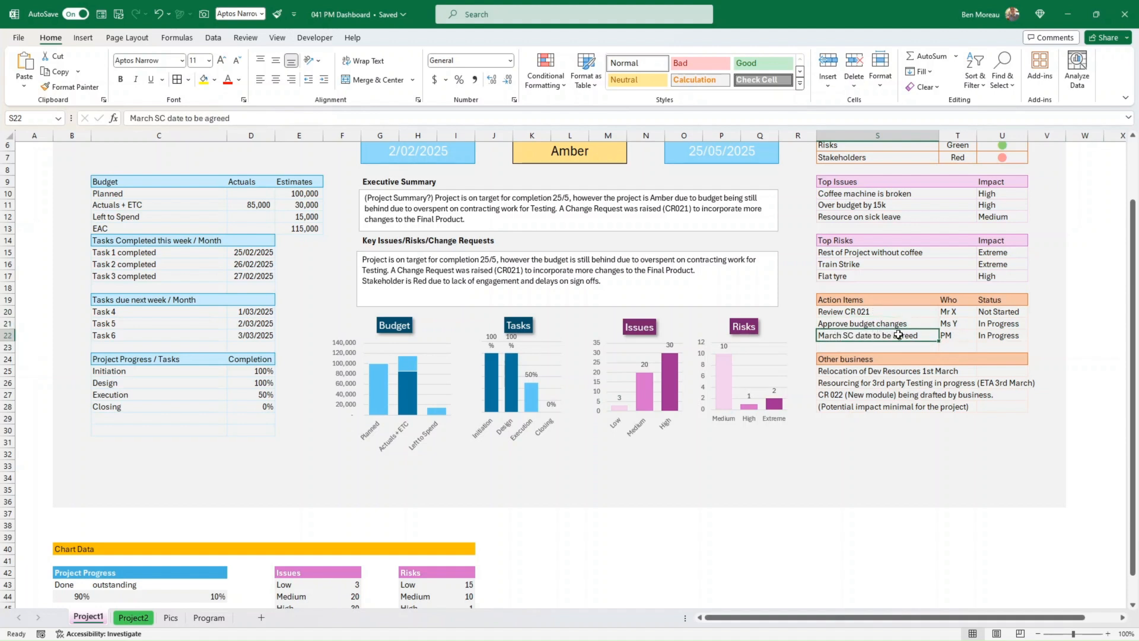
{"action": "left_click_drag", "start_coordinate": [919, 311], "coordinate": [984, 333]}
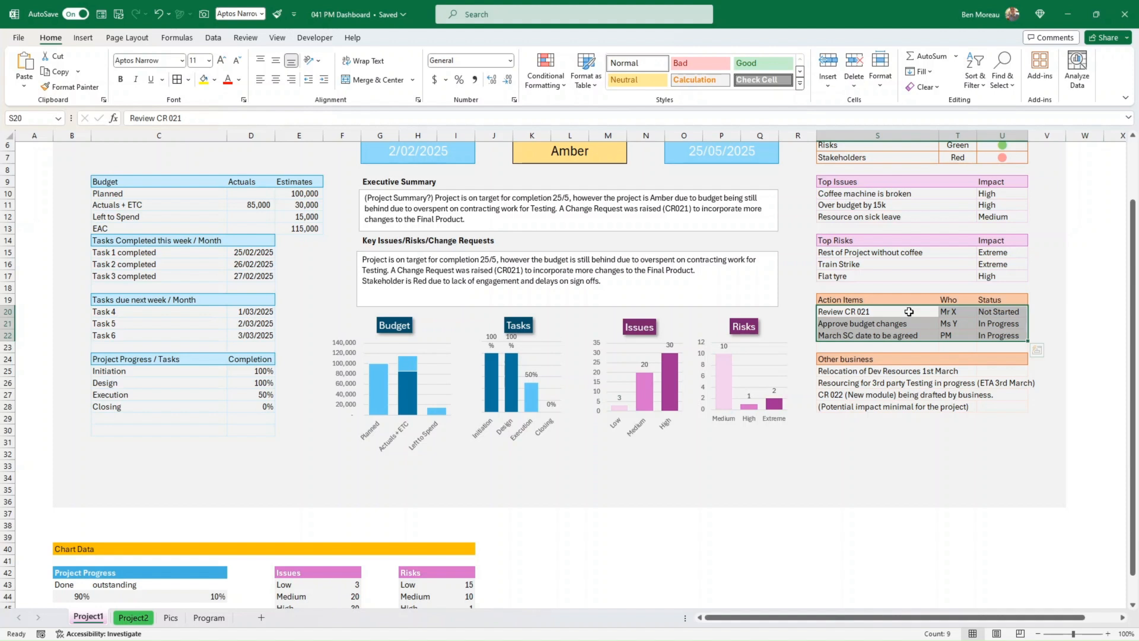
- Review the Other business heading row and the notes listed beneath it
{"action": "left_click", "coordinate": [885, 359]}
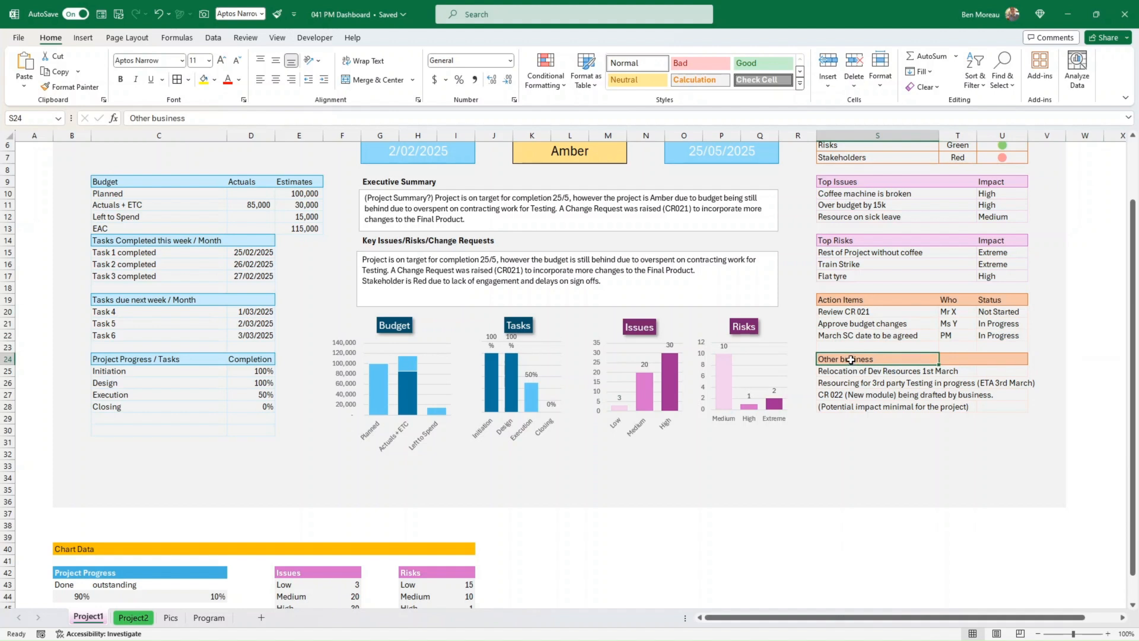
{"action": "left_click_drag", "start_coordinate": [851, 359], "coordinate": [991, 365]}
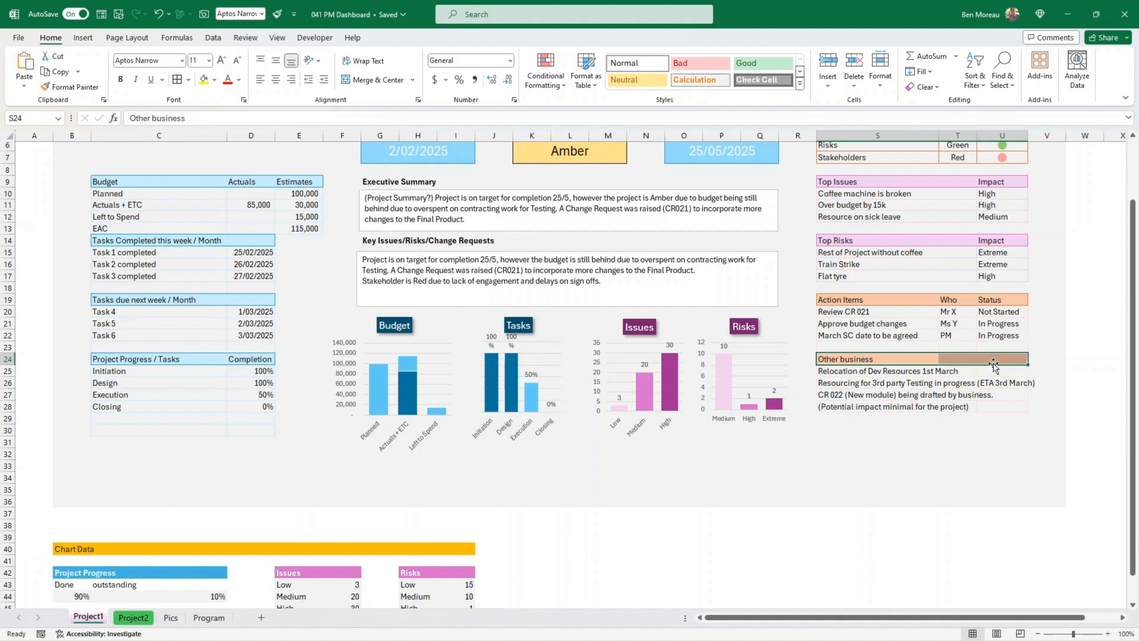
{"action": "left_click", "coordinate": [837, 374]}
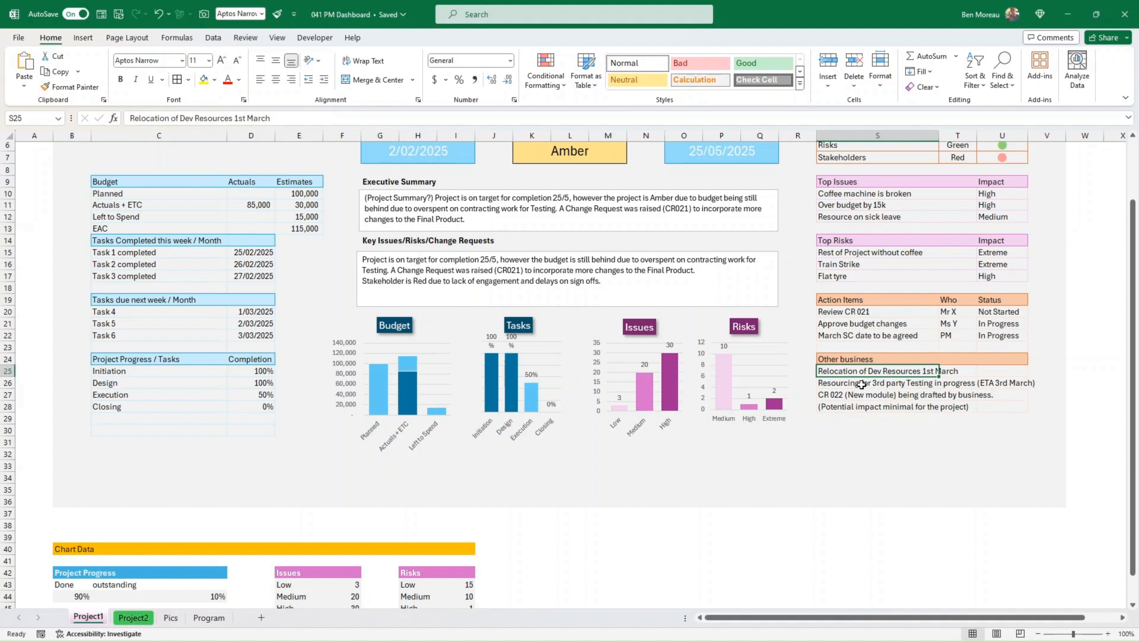
{"action": "left_click_drag", "start_coordinate": [844, 373], "coordinate": [992, 403]}
{"action": "left_click", "coordinate": [986, 418]}
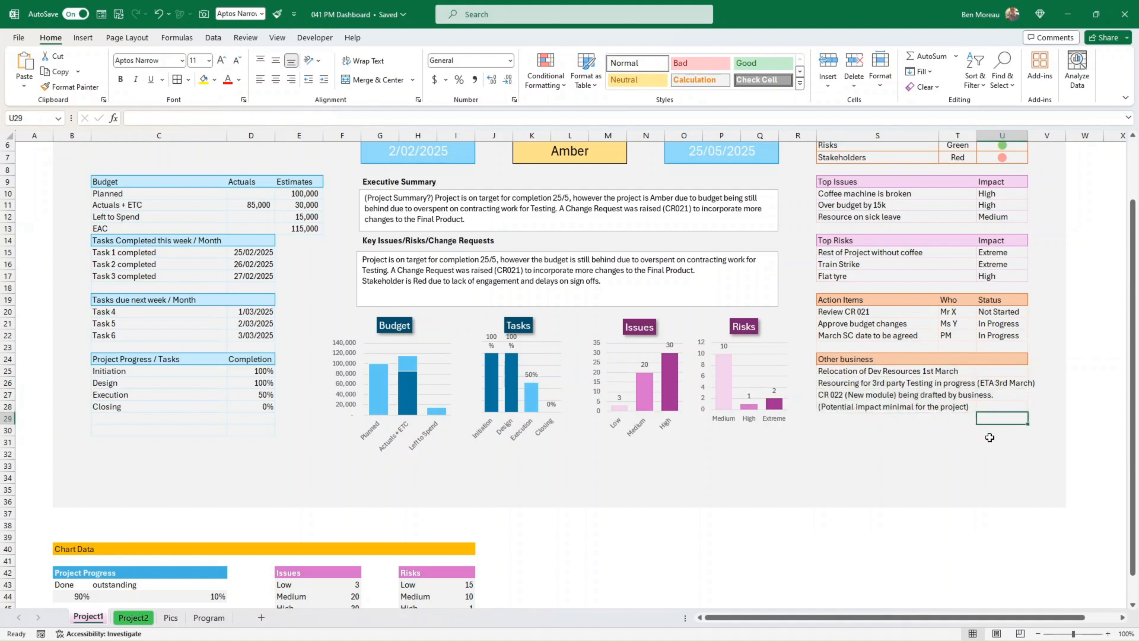
- Examine the Budget table's headings, its Planned estimate and the Actuals + ETC amounts
{"action": "scroll", "coordinate": [985, 433], "scroll_direction": "up", "scroll_amount": 2}
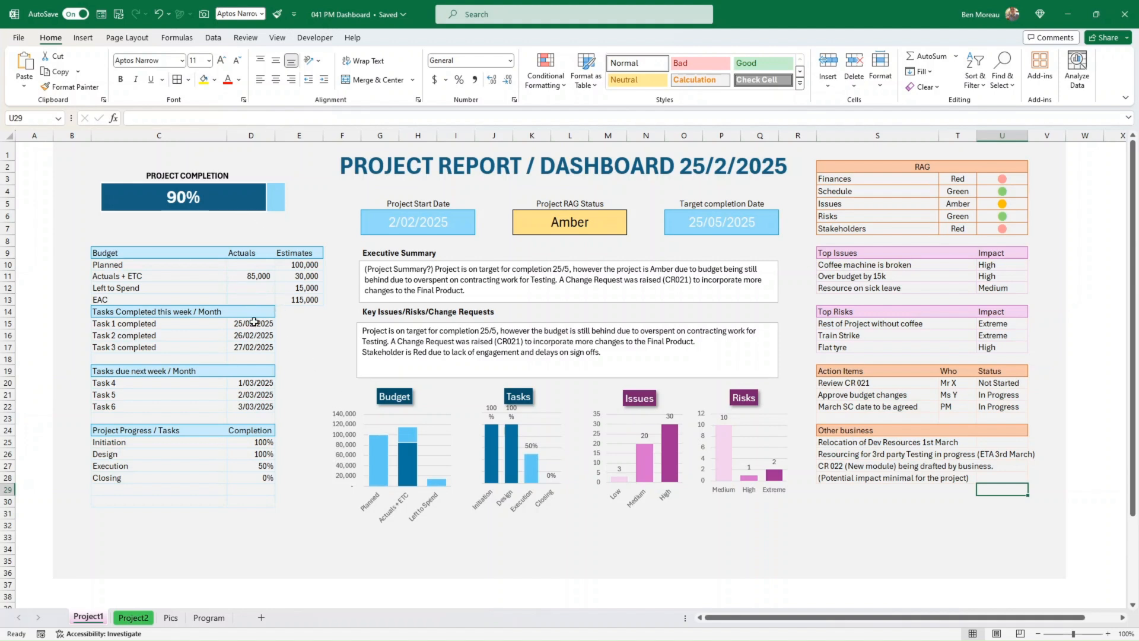
{"action": "left_click", "coordinate": [115, 253]}
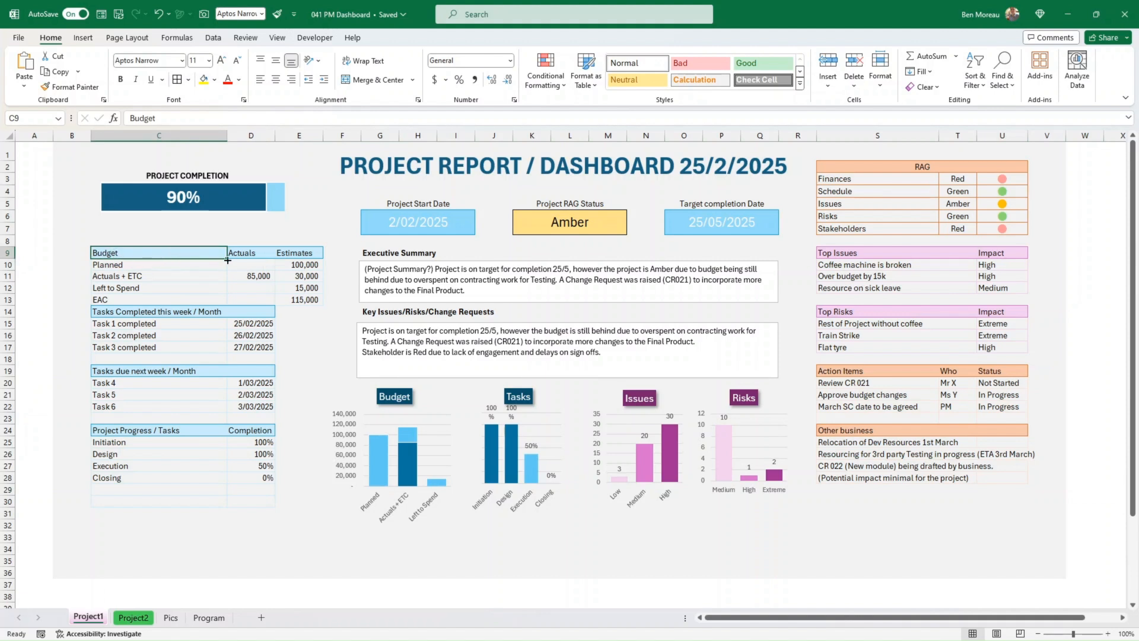
{"action": "left_click_drag", "start_coordinate": [242, 253], "coordinate": [294, 253]}
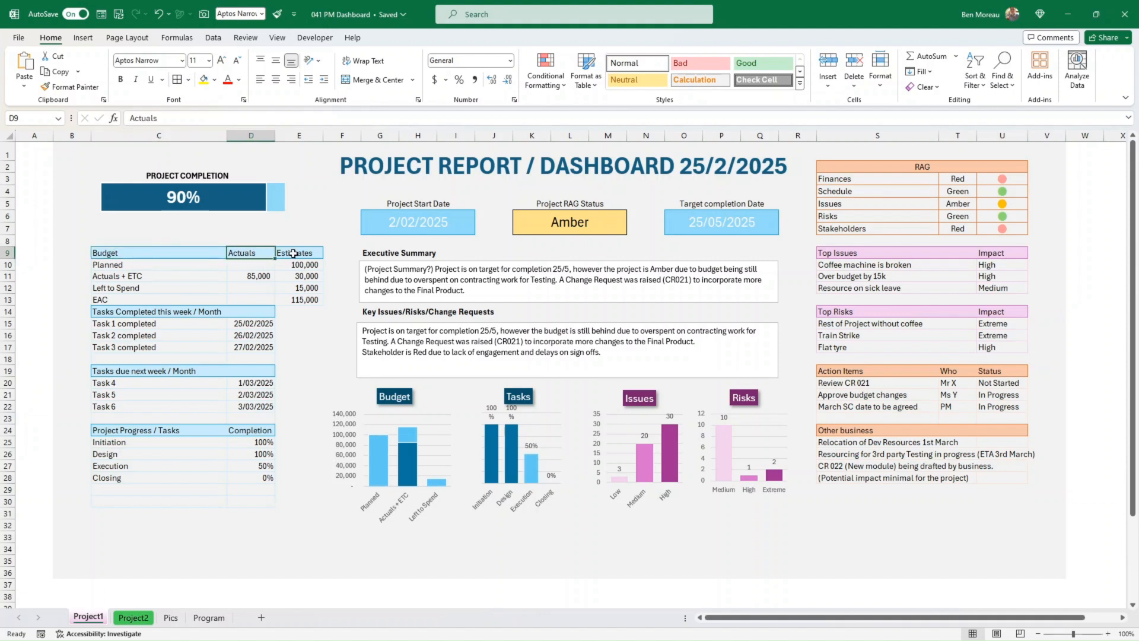
{"action": "left_click", "coordinate": [116, 265]}
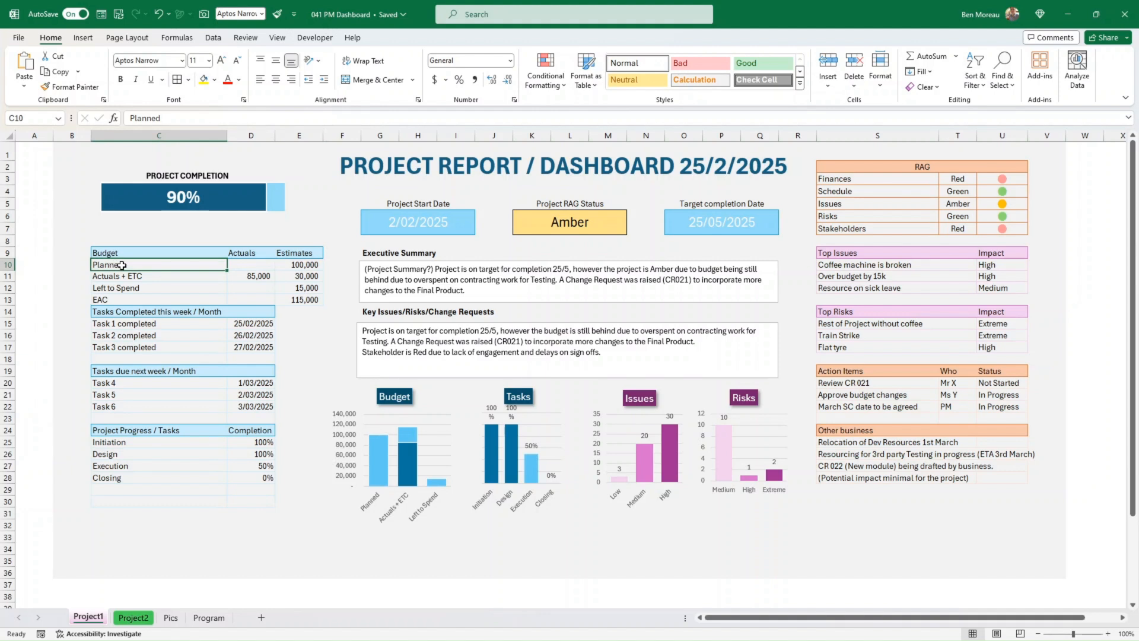
{"action": "left_click", "coordinate": [300, 268]}
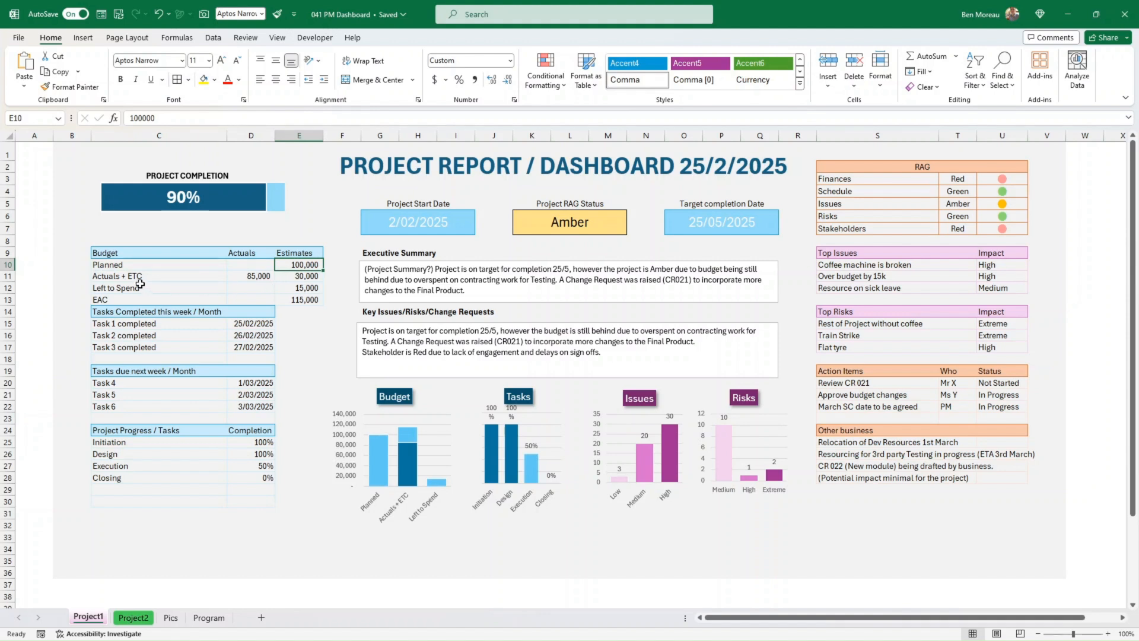
{"action": "left_click", "coordinate": [242, 276]}
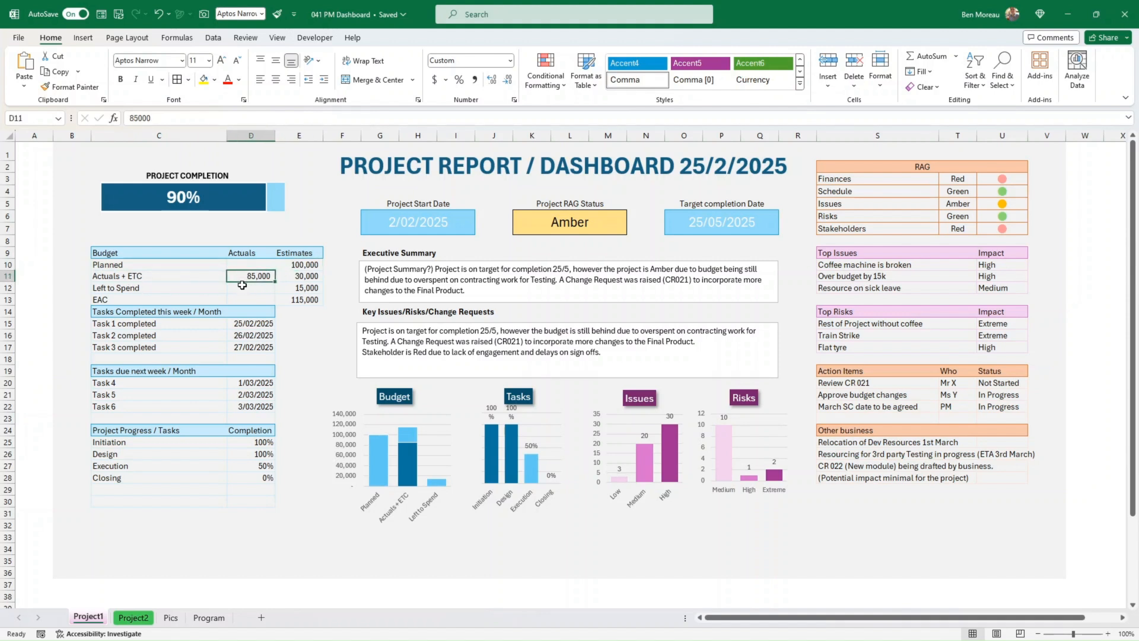
{"action": "left_click", "coordinate": [305, 279]}
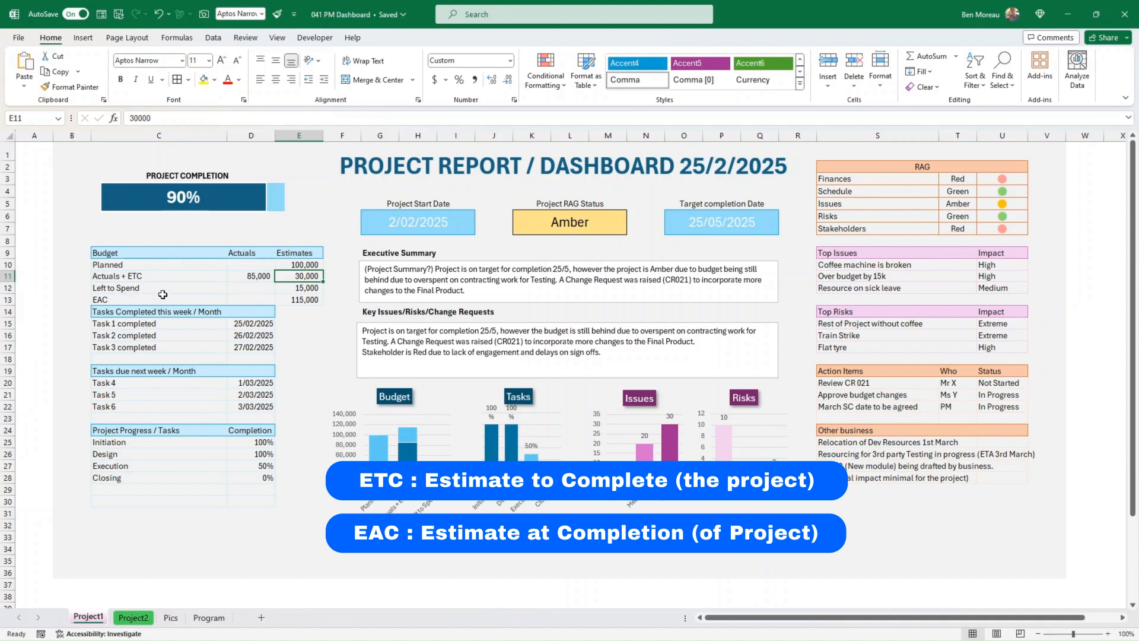
- Inspect how the EAC and Left to Spend formulas in the Budget table draw on the Actuals + ETC row
{"action": "left_click_drag", "start_coordinate": [240, 276], "coordinate": [287, 274]}
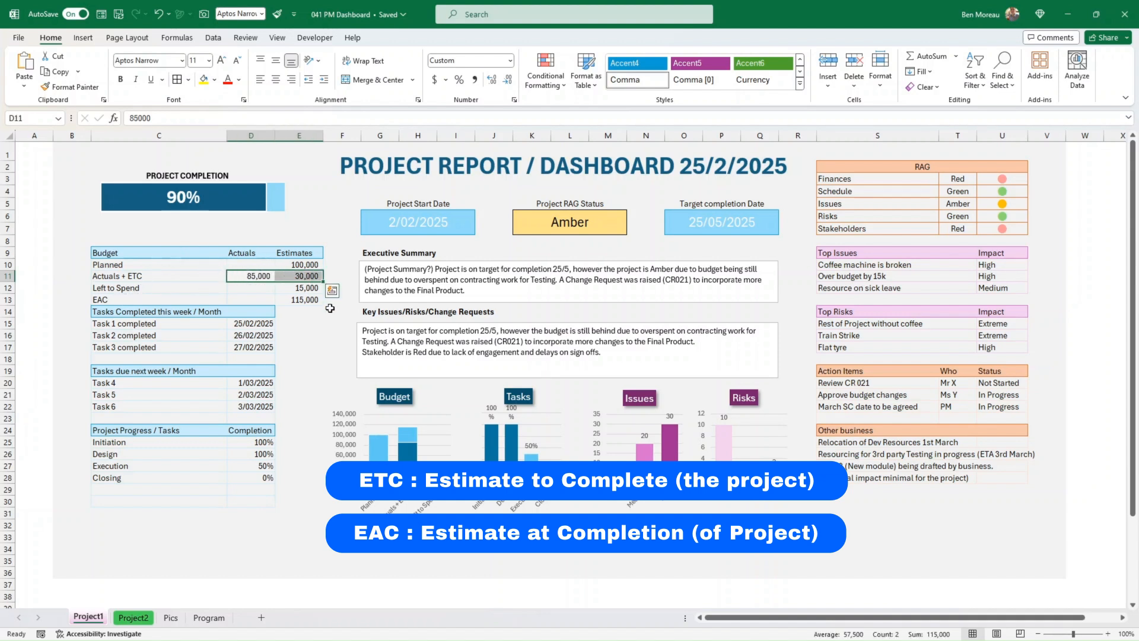
{"action": "left_click", "coordinate": [292, 299]}
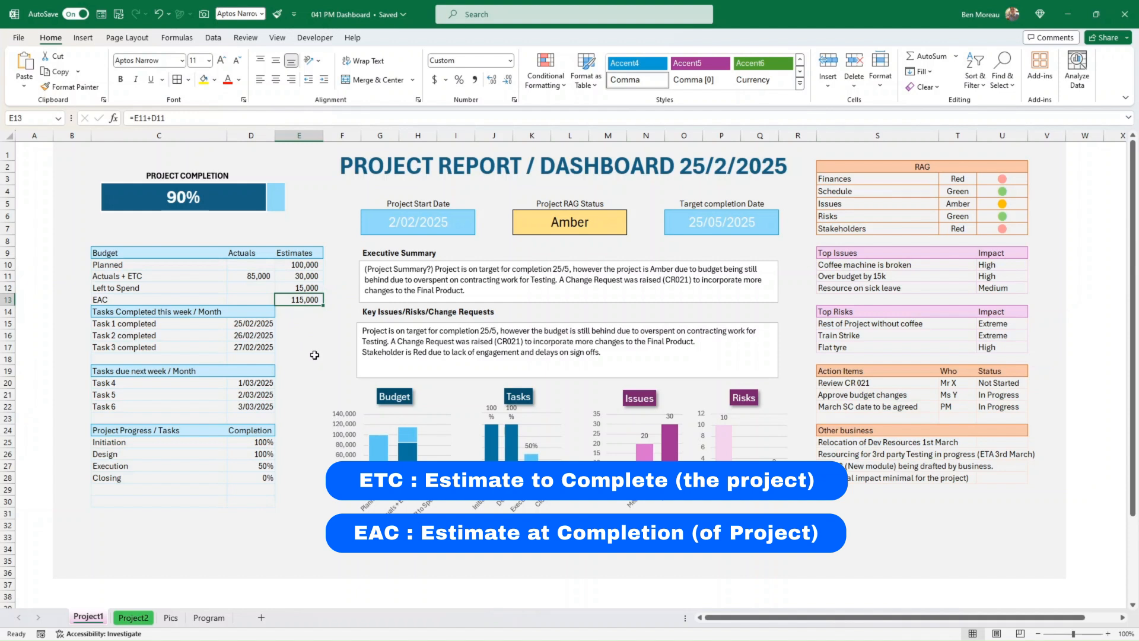
{"action": "left_click", "coordinate": [300, 287]}
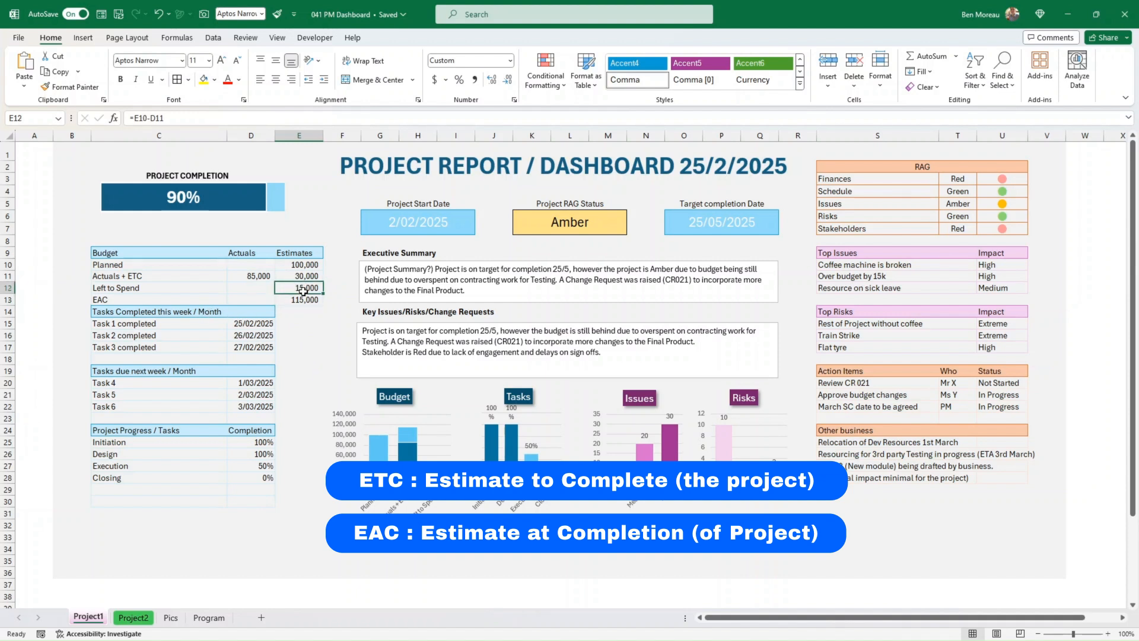
{"action": "left_click", "coordinate": [301, 302]}
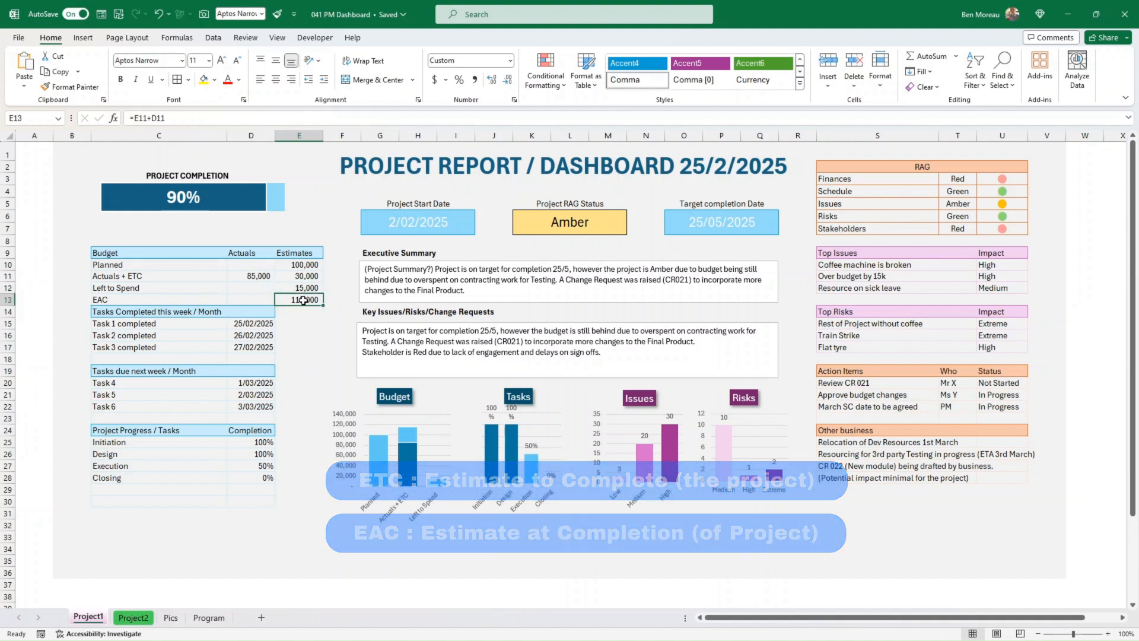
{"action": "left_click_drag", "start_coordinate": [260, 276], "coordinate": [290, 278]}
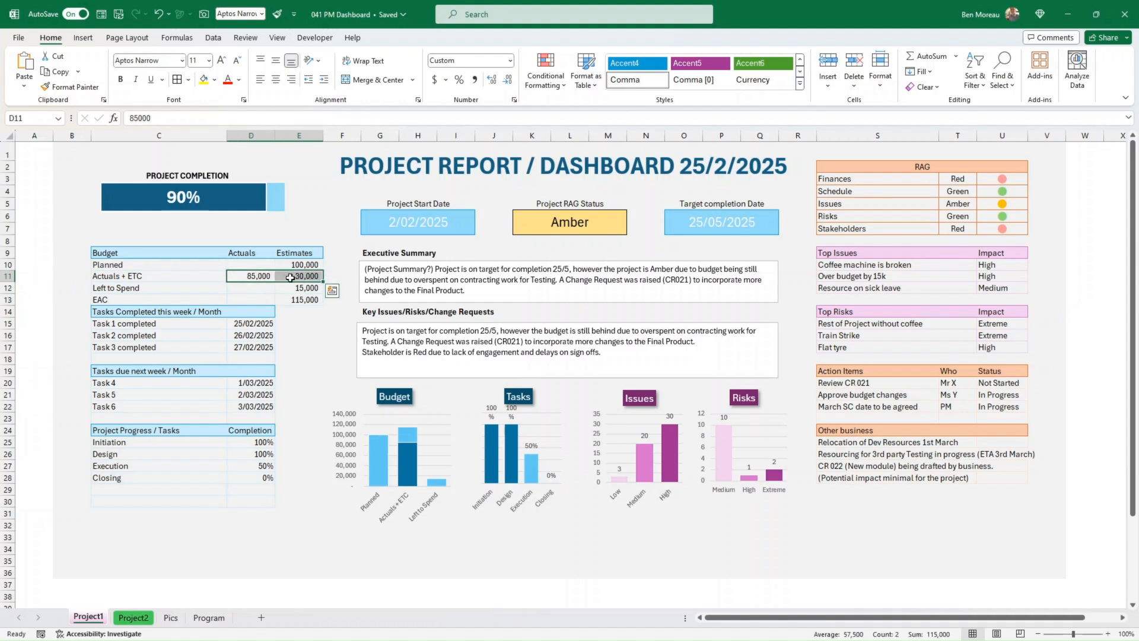
{"action": "left_click", "coordinate": [207, 273]}
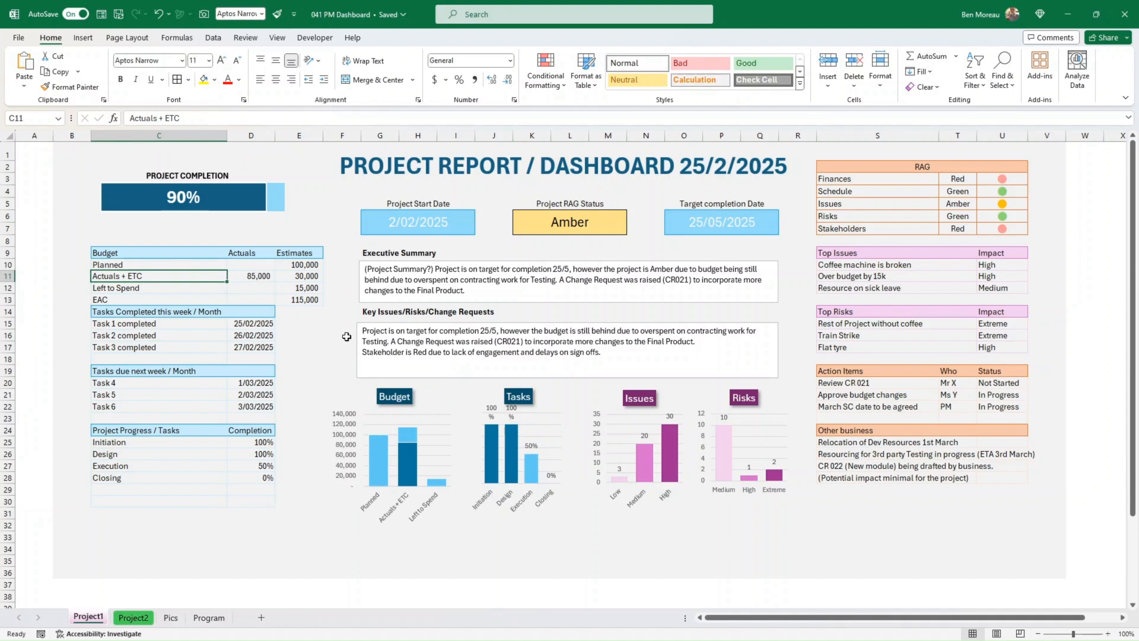
- Check which Budget table cells feed each series of the Budget chart, comparing the stacked segments of the Actuals + ETC column
{"action": "left_click", "coordinate": [449, 453]}
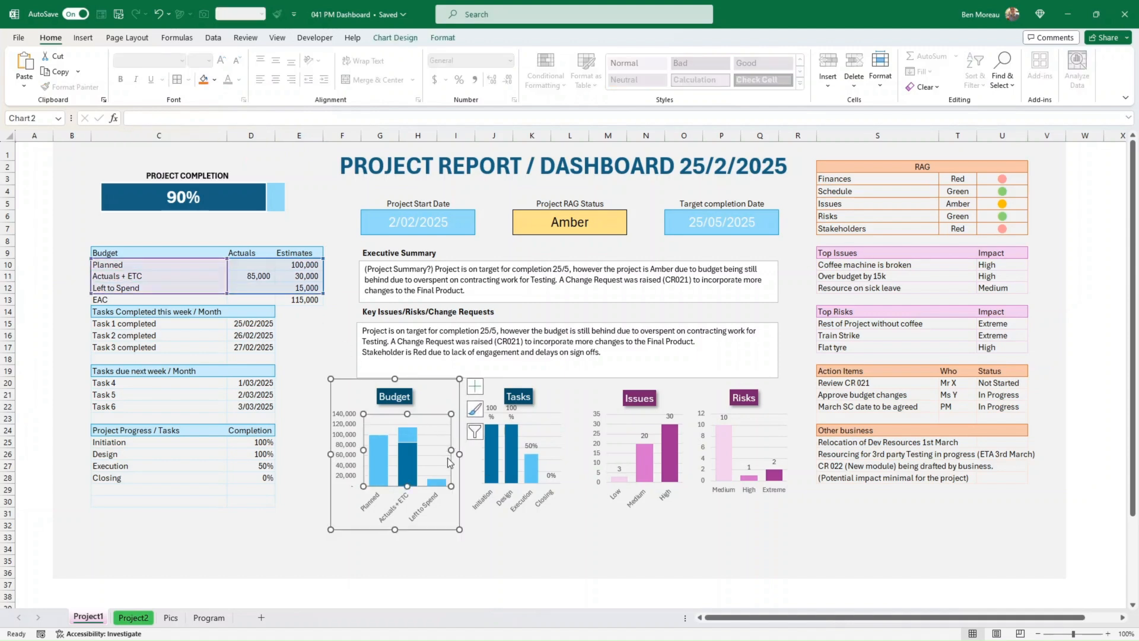
{"action": "scroll", "coordinate": [417, 432], "scroll_direction": "down", "scroll_amount": 2}
{"action": "left_click", "coordinate": [409, 405]}
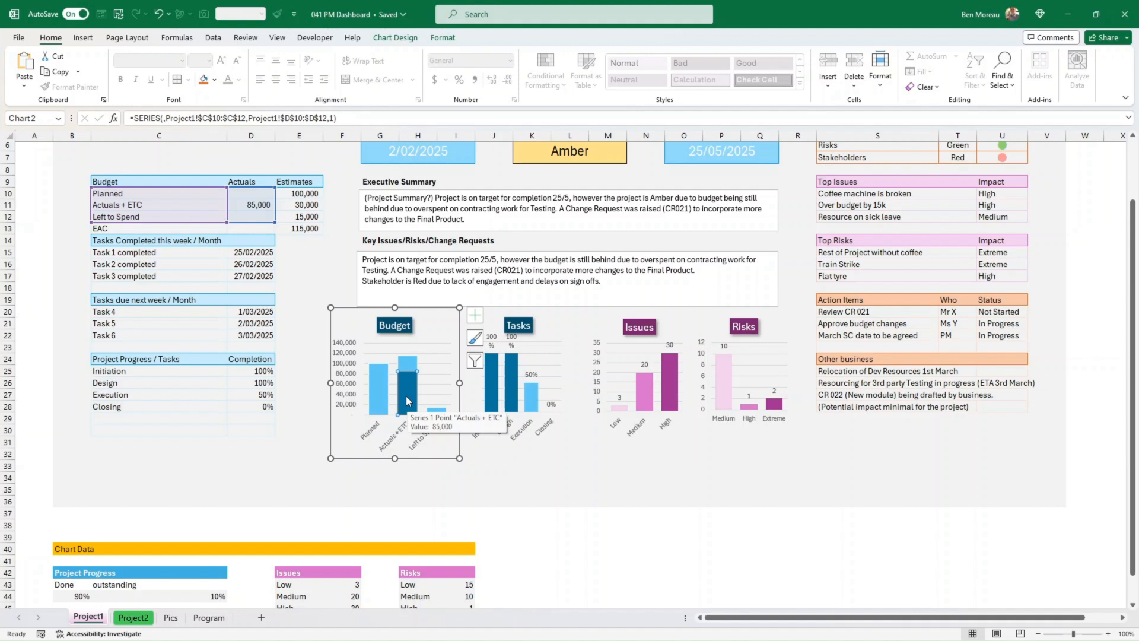
{"action": "left_click", "coordinate": [380, 389]}
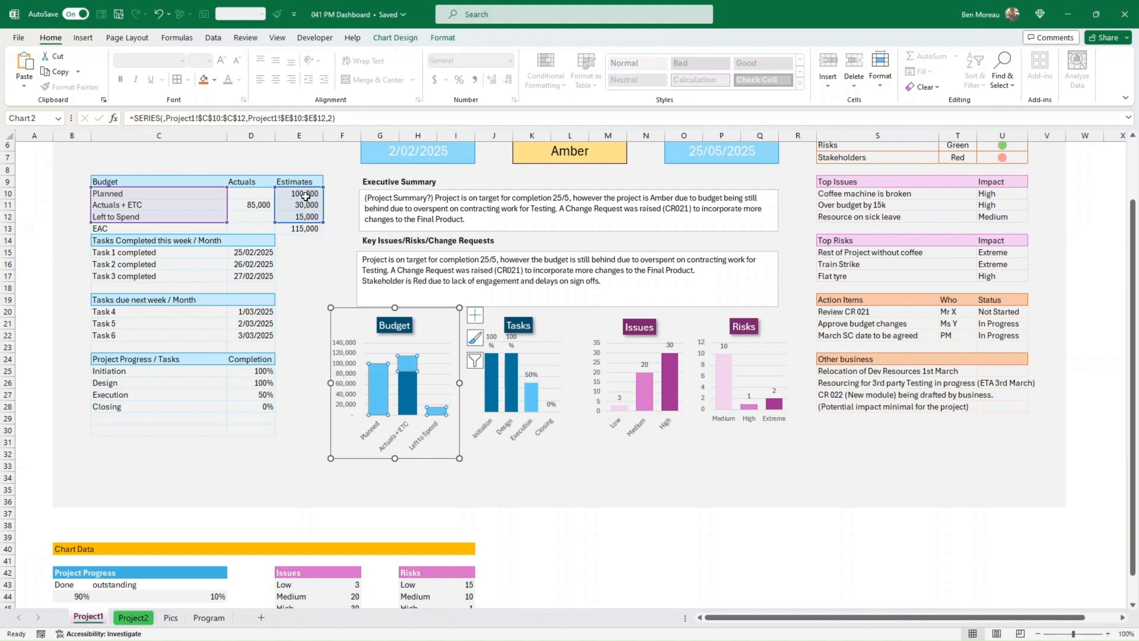
{"action": "mouse_move", "coordinate": [381, 402]}
{"action": "mouse_move", "coordinate": [409, 370]}
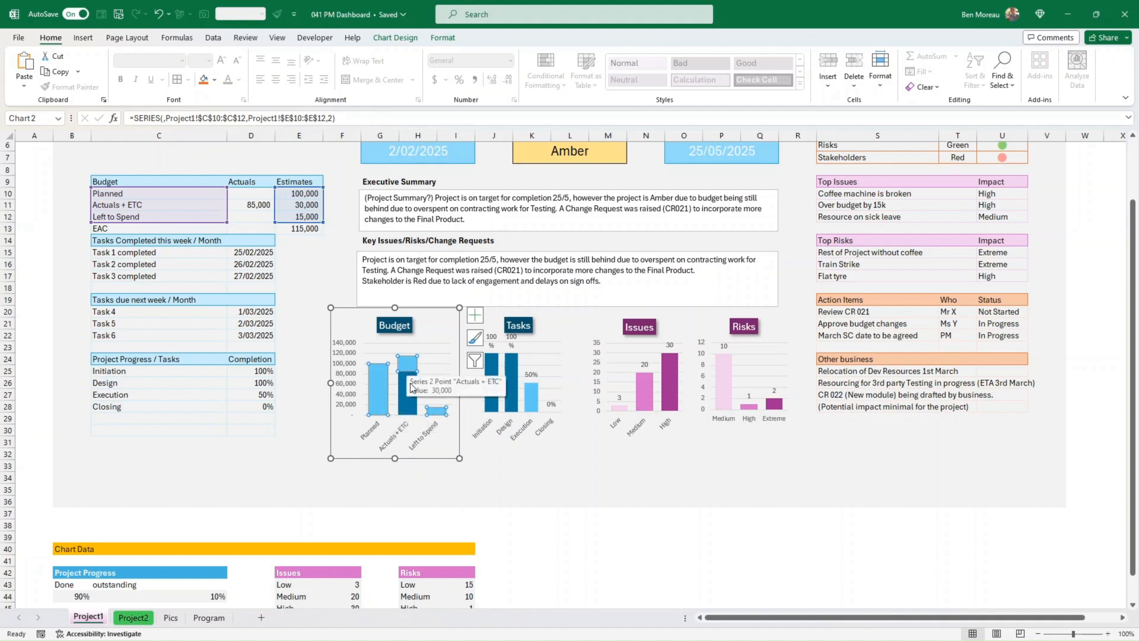
{"action": "left_click", "coordinate": [428, 363]}
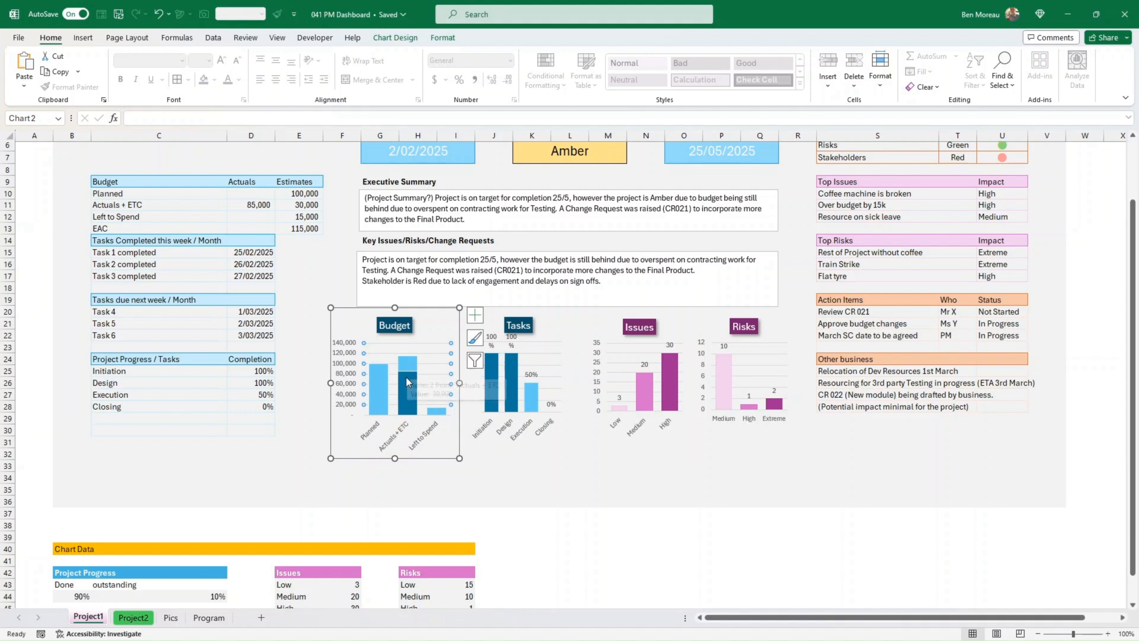
{"action": "left_click", "coordinate": [404, 392]}
{"action": "left_click", "coordinate": [413, 363]}
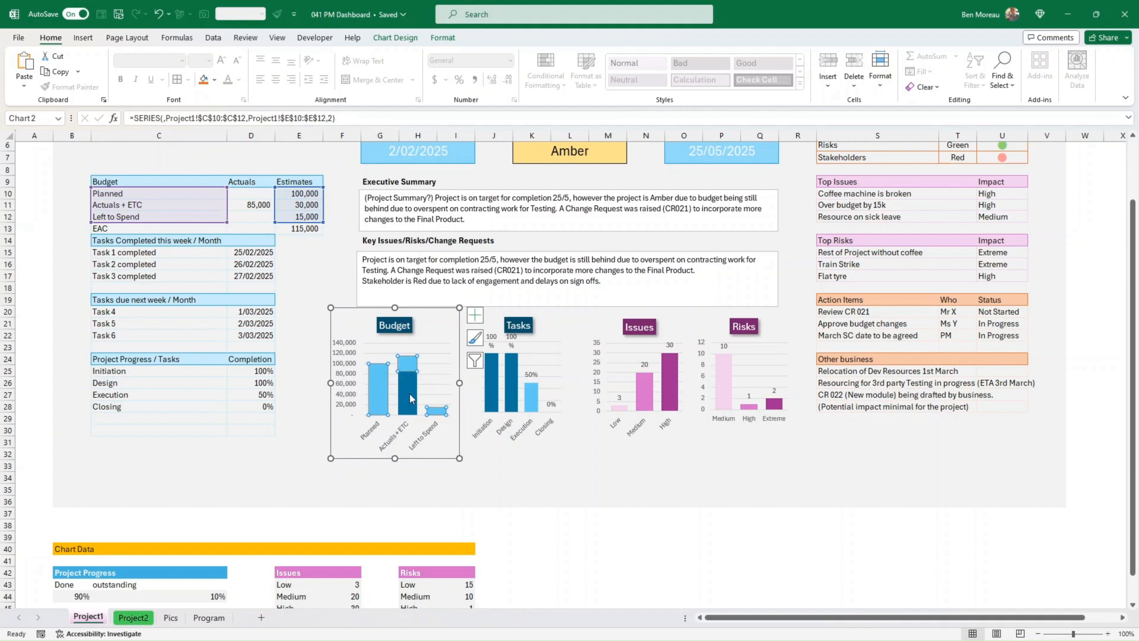
- Compare the source ranges behind the Actuals and Estimates series of the Budget chart
{"action": "left_click", "coordinate": [435, 411]}
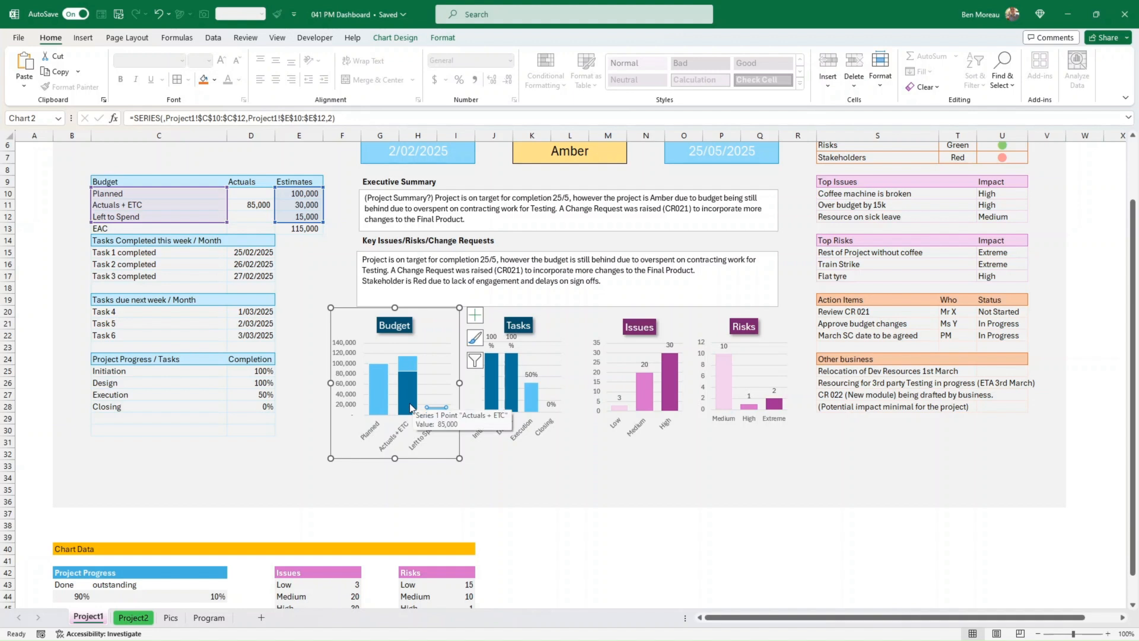
{"action": "left_click", "coordinate": [410, 407]}
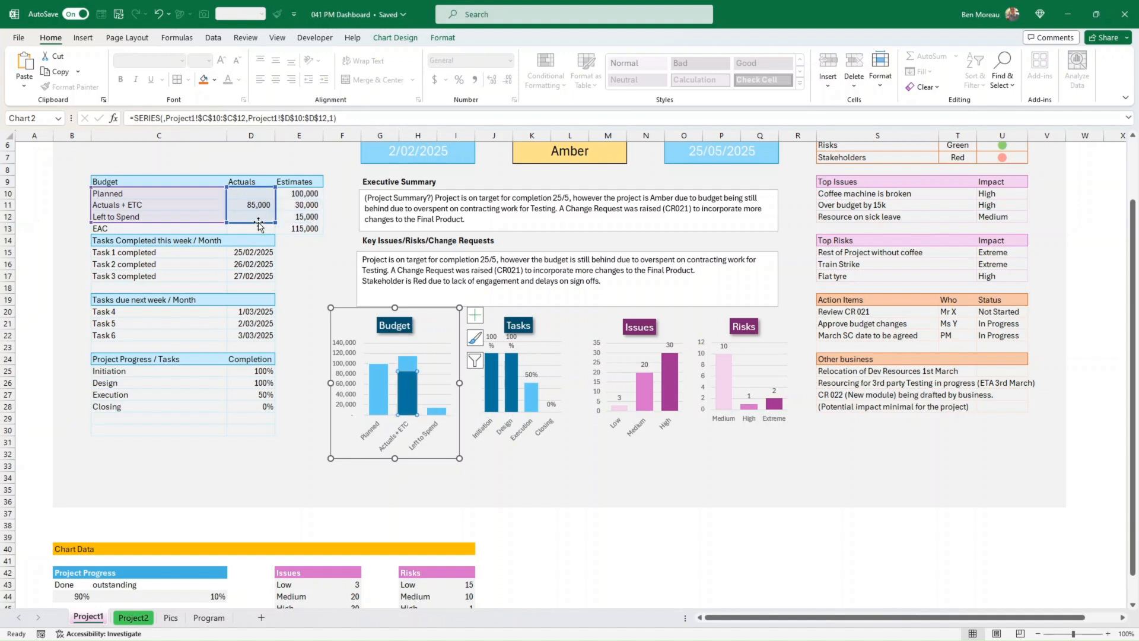
{"action": "left_click", "coordinate": [382, 401]}
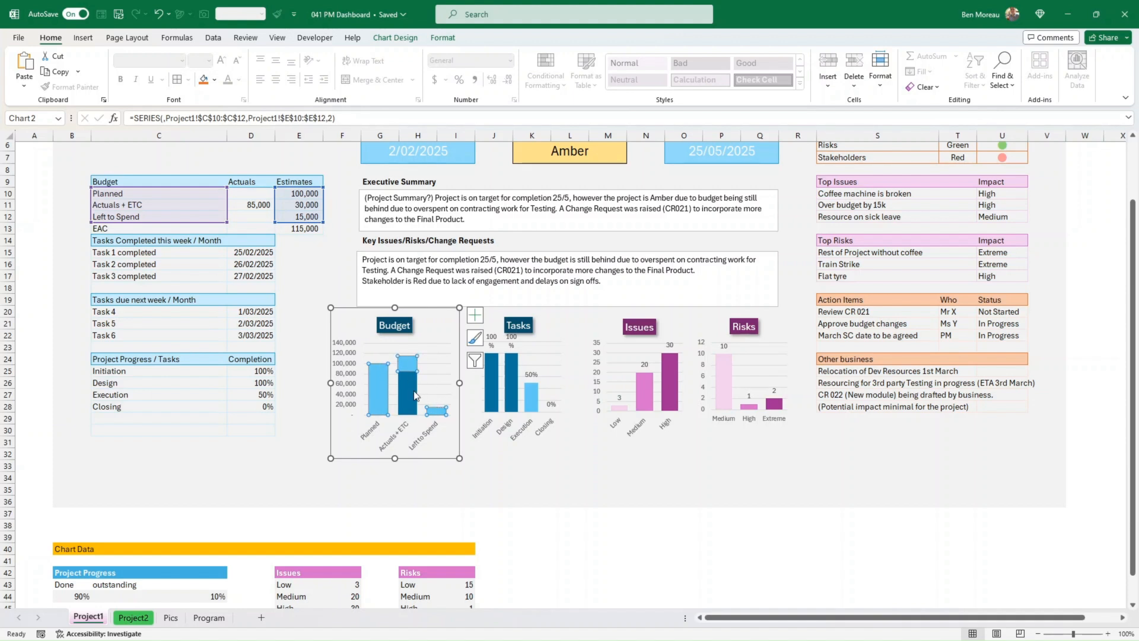
{"action": "key", "text": "Escape"}
{"action": "key", "text": "Escape"}
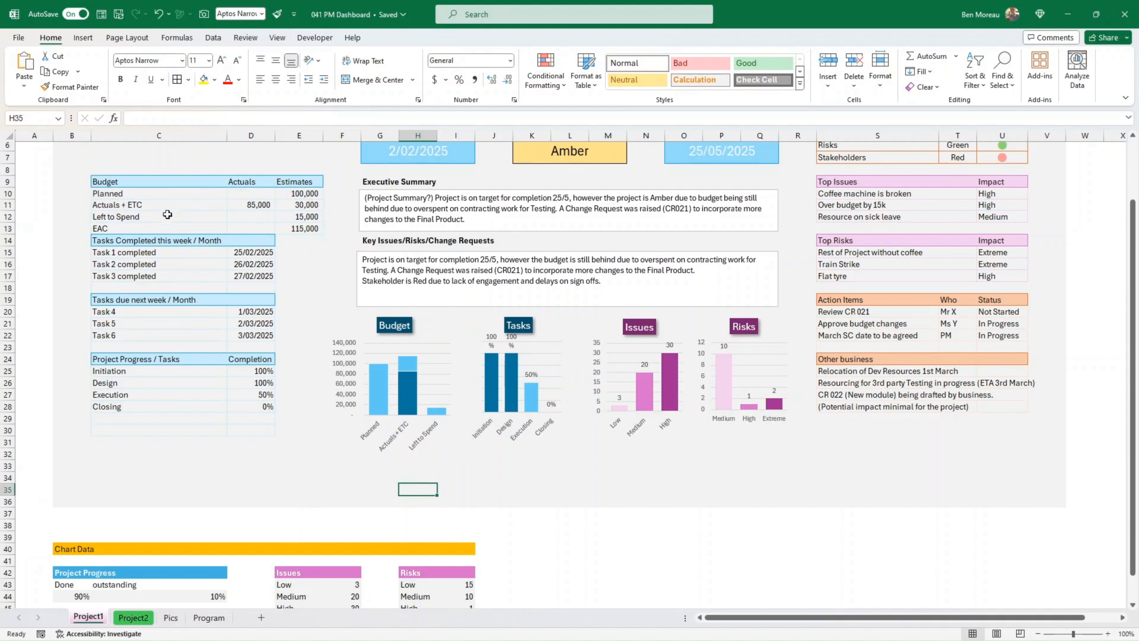
- Review the tasks and dates listed under Tasks Completed this week / Month and Tasks due next week / Month
{"action": "left_click", "coordinate": [110, 240]}
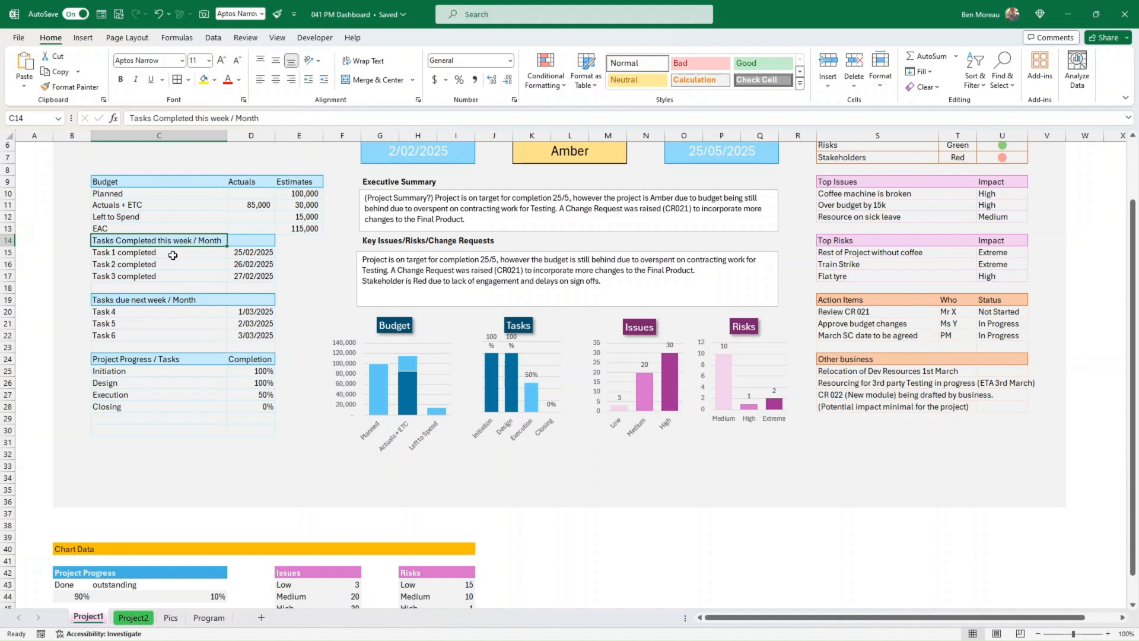
{"action": "left_click_drag", "start_coordinate": [188, 253], "coordinate": [246, 274]}
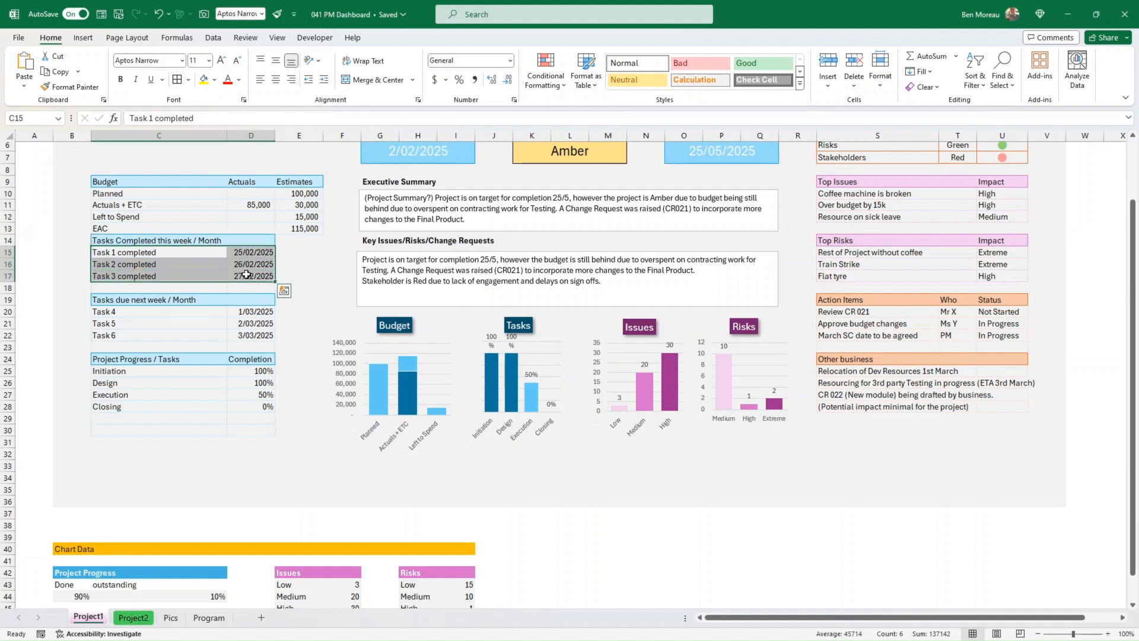
{"action": "left_click", "coordinate": [247, 276]}
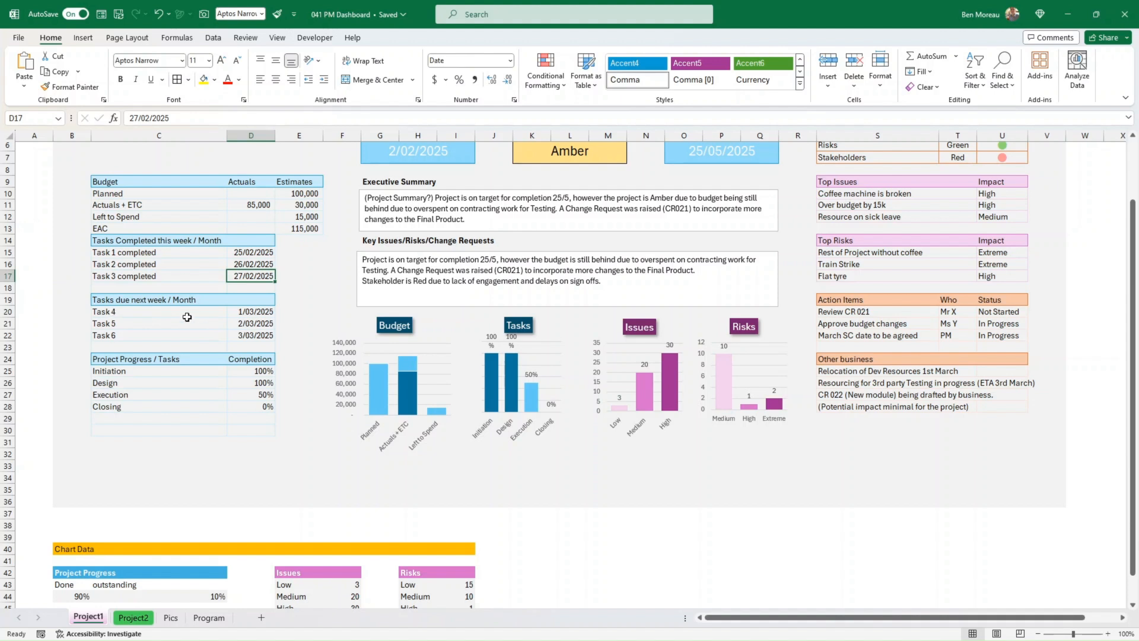
{"action": "left_click_drag", "start_coordinate": [123, 312], "coordinate": [237, 334]}
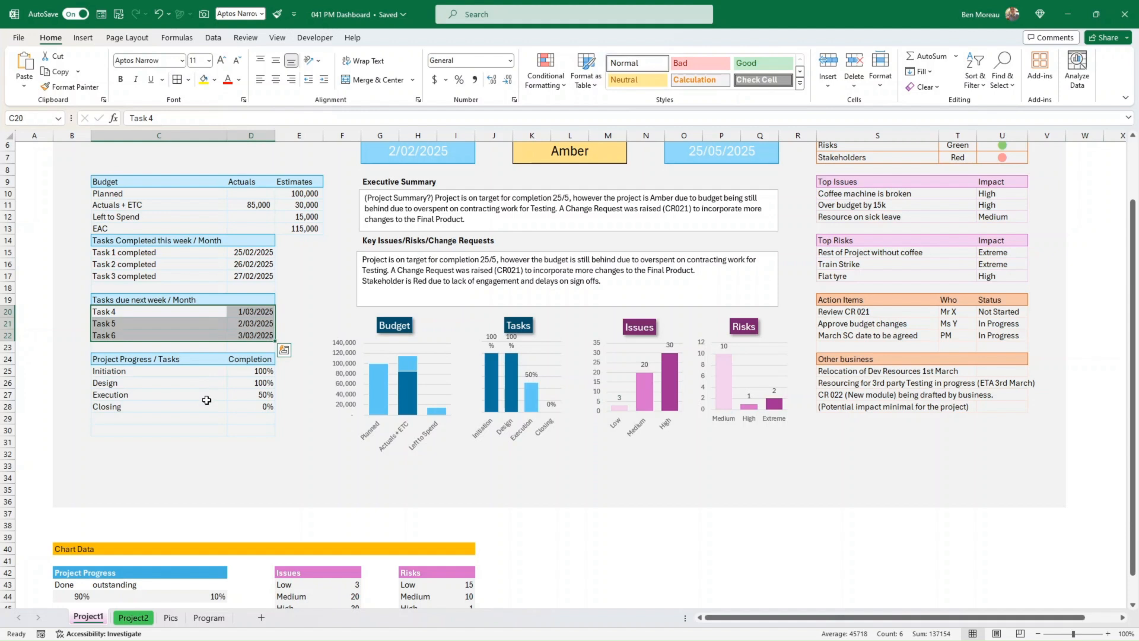
- Rename the Design phase to Planning in the Project Progress / Tasks table
{"action": "left_click", "coordinate": [126, 359]}
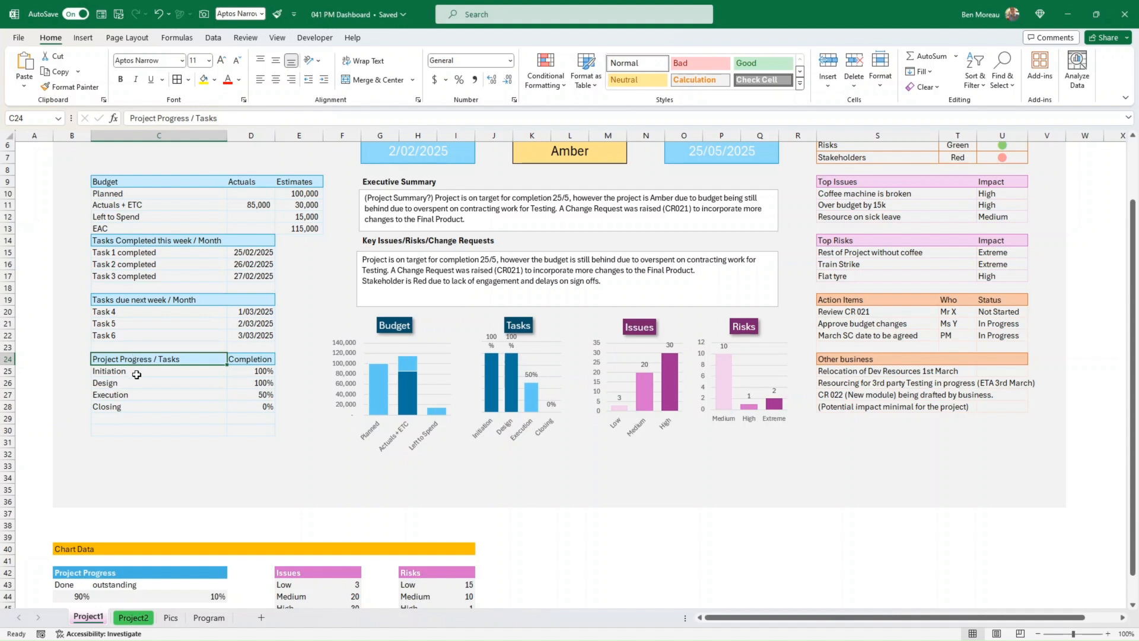
{"action": "left_click", "coordinate": [138, 373]}
{"action": "left_click", "coordinate": [152, 386]}
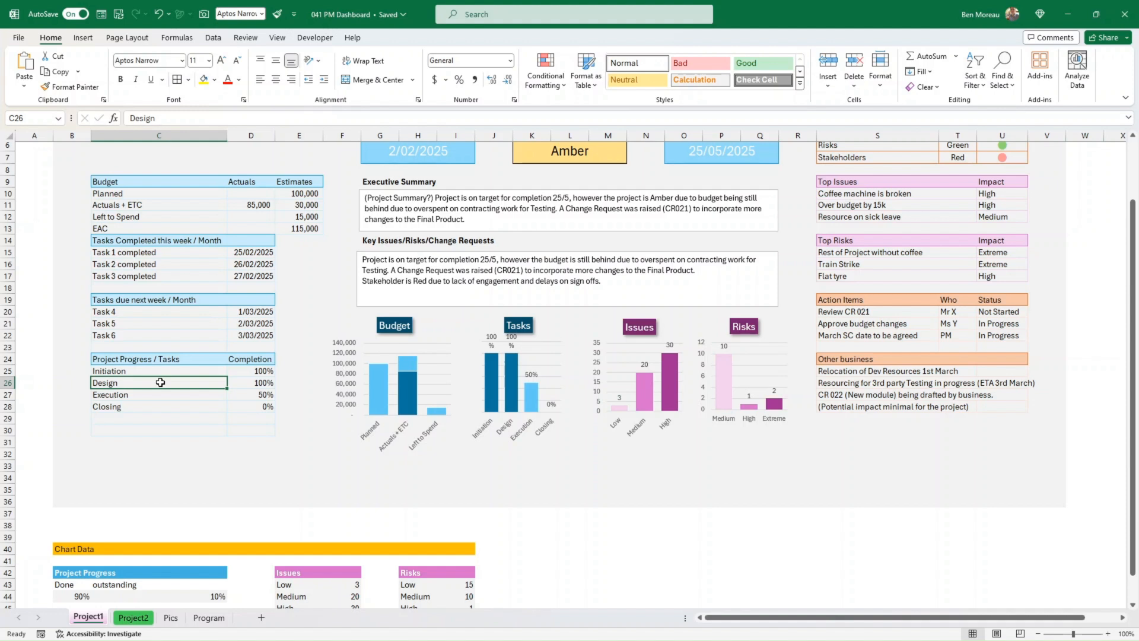
{"action": "type", "text": "Plann"}
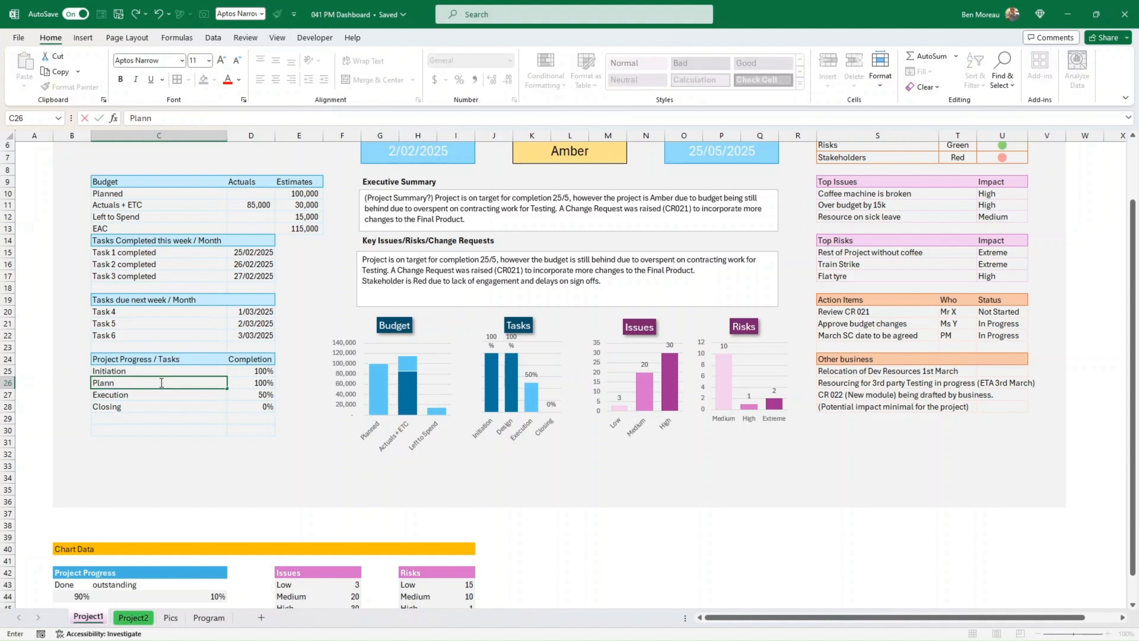
{"action": "type", "text": "ing"}
{"action": "key", "text": "Return"}
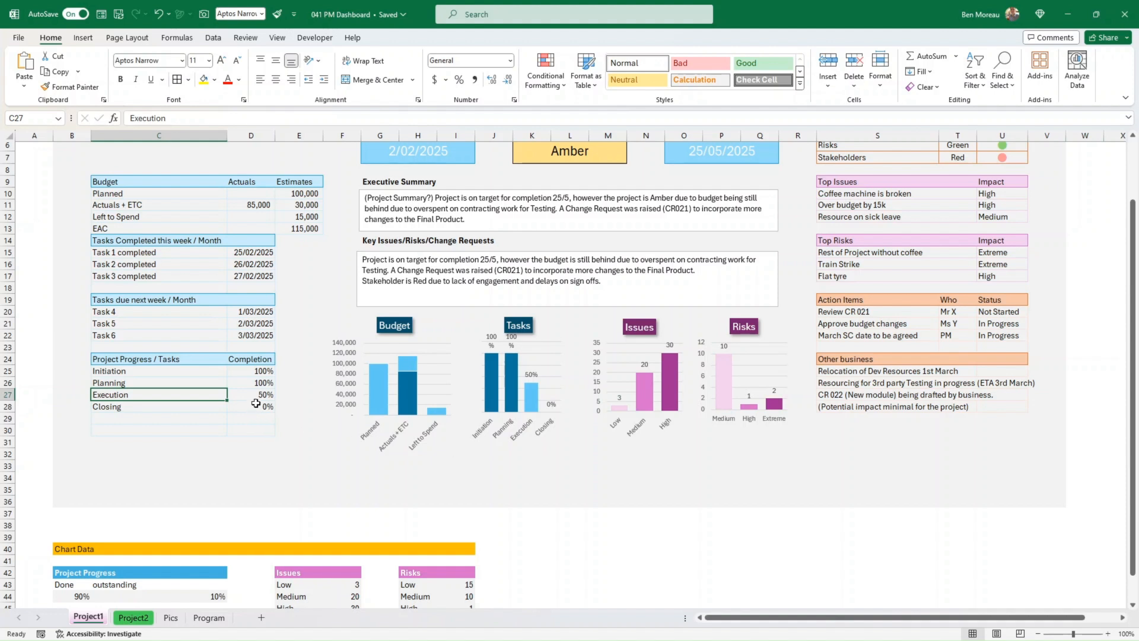
- Examine the Tasks chart's phase labels and Execution column, and check which Project Progress cells feed them
{"action": "left_click", "coordinate": [519, 427]}
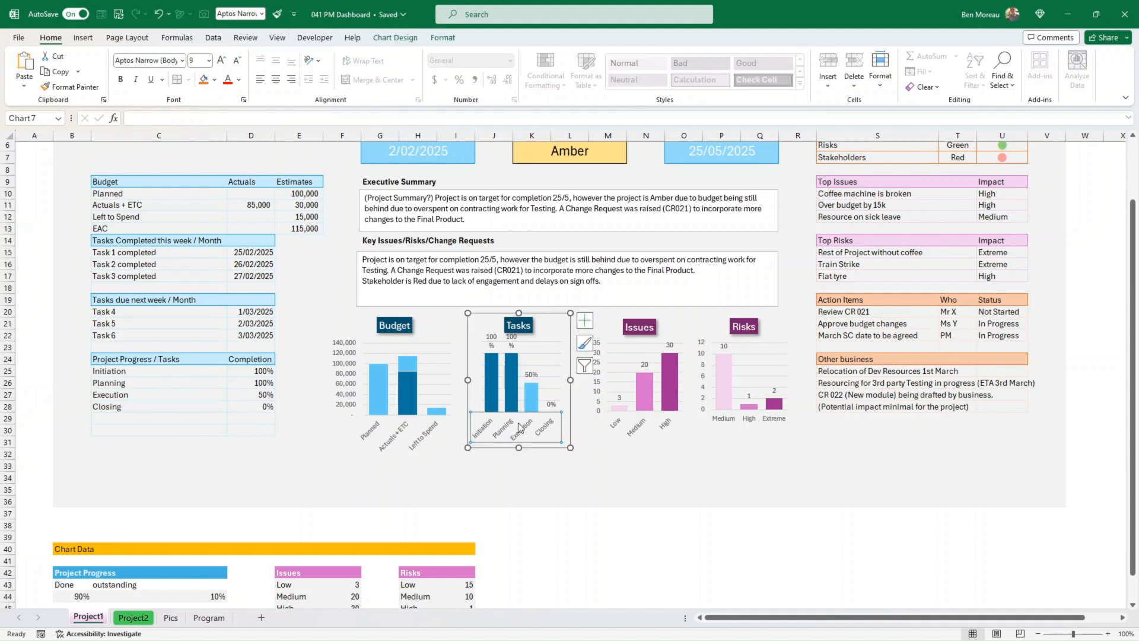
{"action": "left_click", "coordinate": [553, 448]}
{"action": "left_click", "coordinate": [532, 398]}
{"action": "left_click", "coordinate": [539, 489]}
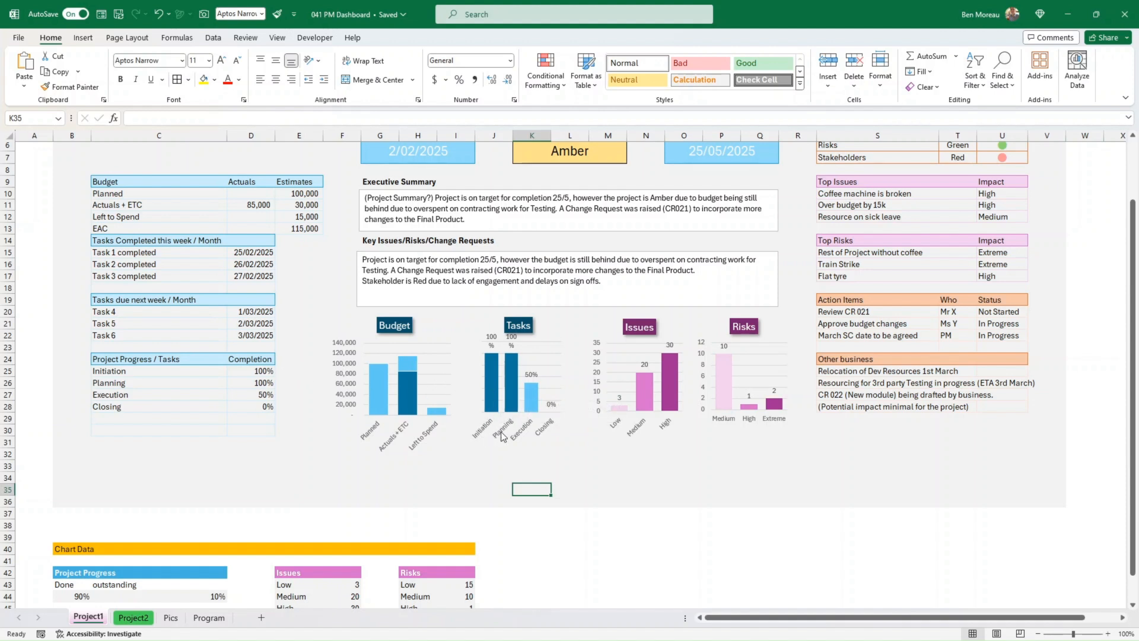
{"action": "left_click", "coordinate": [536, 408]}
{"action": "left_click", "coordinate": [532, 399]}
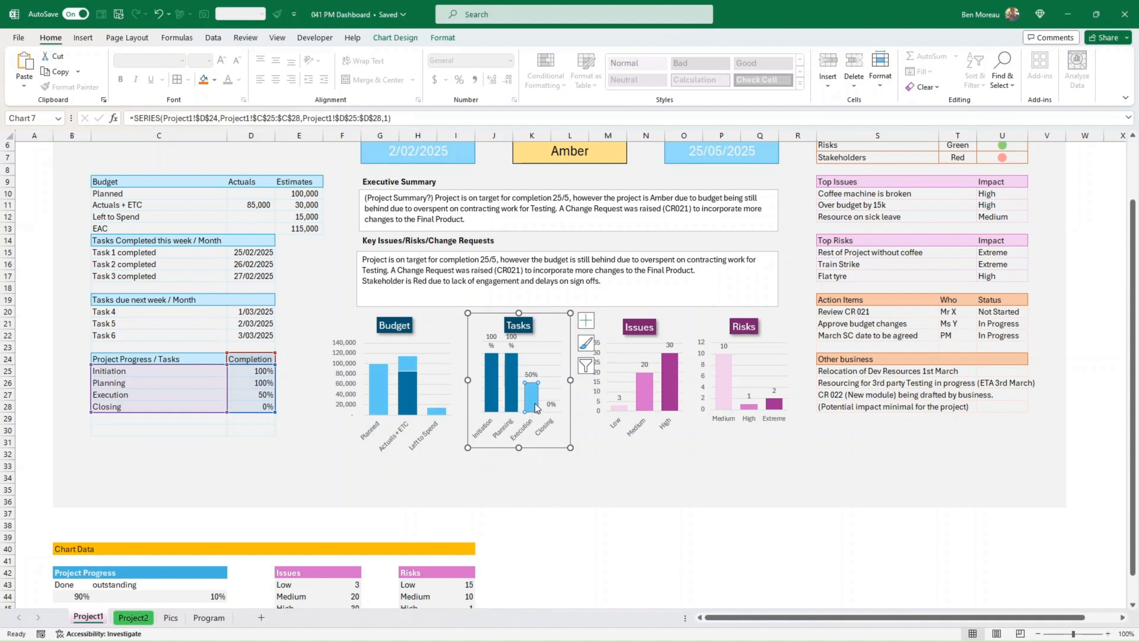
{"action": "mouse_move", "coordinate": [536, 407]}
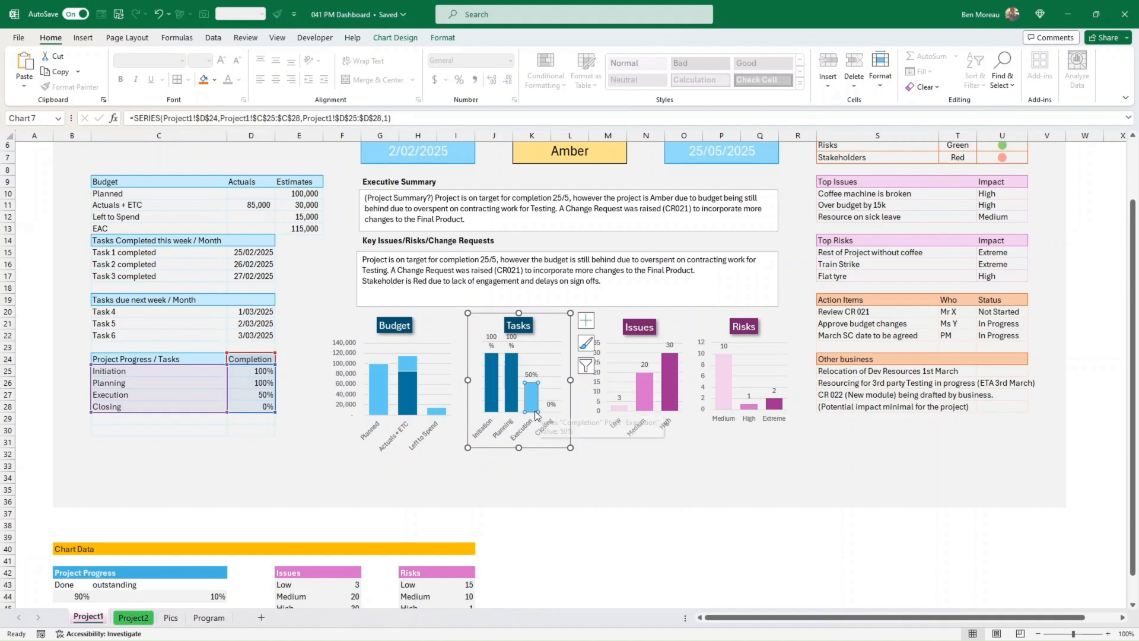
{"action": "left_click", "coordinate": [552, 453]}
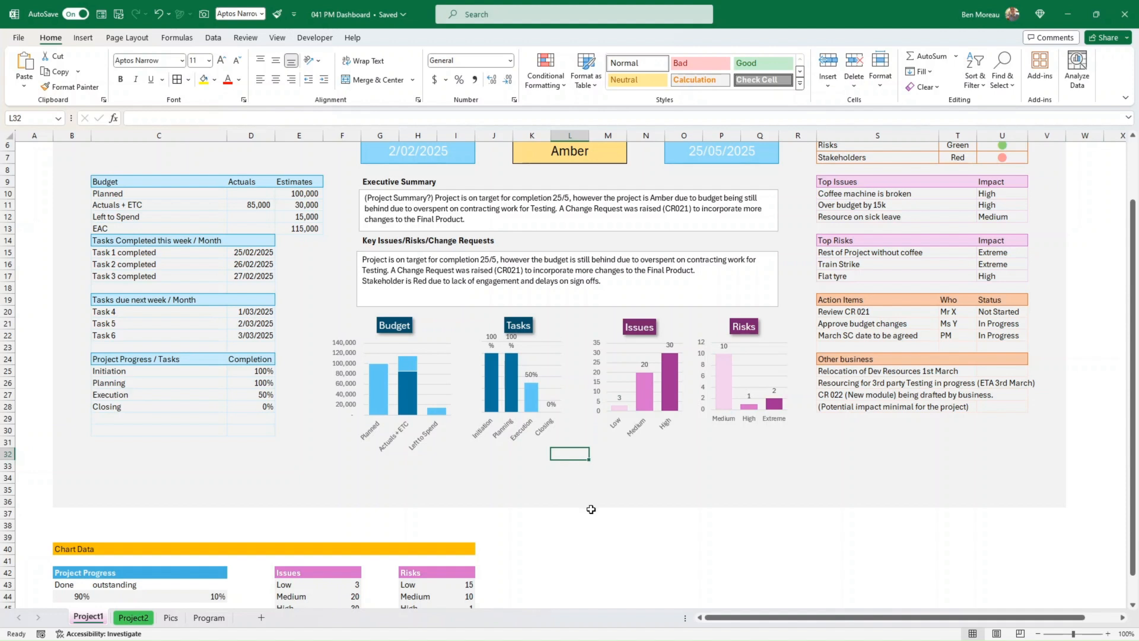
- Review the Issues and Risks tables in the Chart Data section beneath the dashboard
{"action": "left_click", "coordinate": [619, 522]}
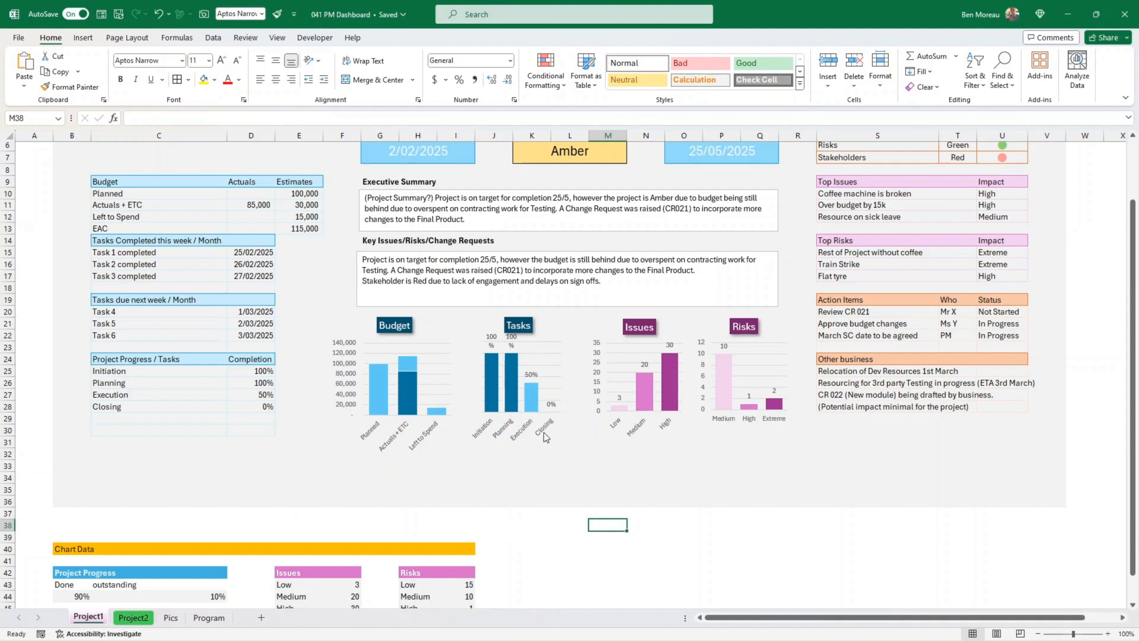
{"action": "left_click", "coordinate": [543, 514]}
{"action": "scroll", "coordinate": [572, 522], "scroll_direction": "down", "scroll_amount": 2}
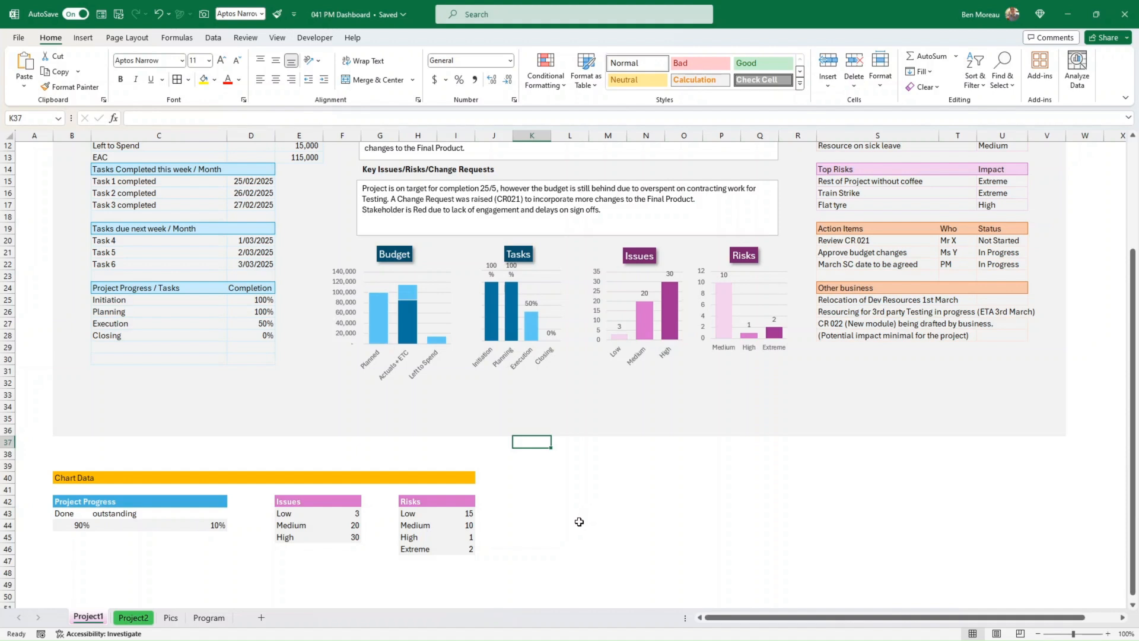
{"action": "left_click", "coordinate": [345, 514]}
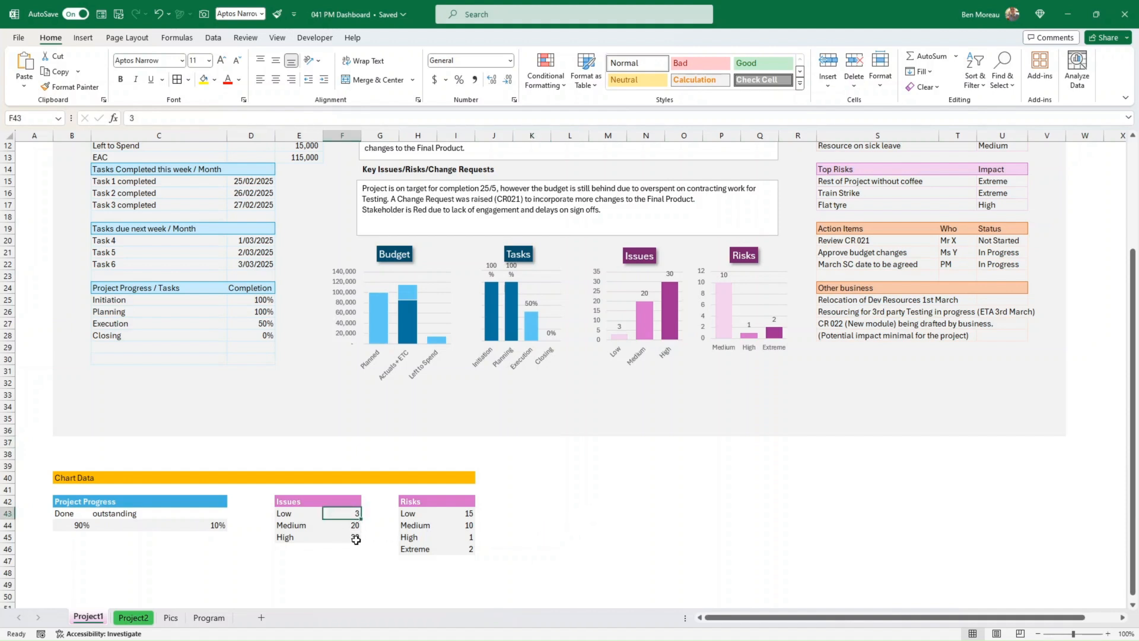
{"action": "left_click", "coordinate": [417, 504]}
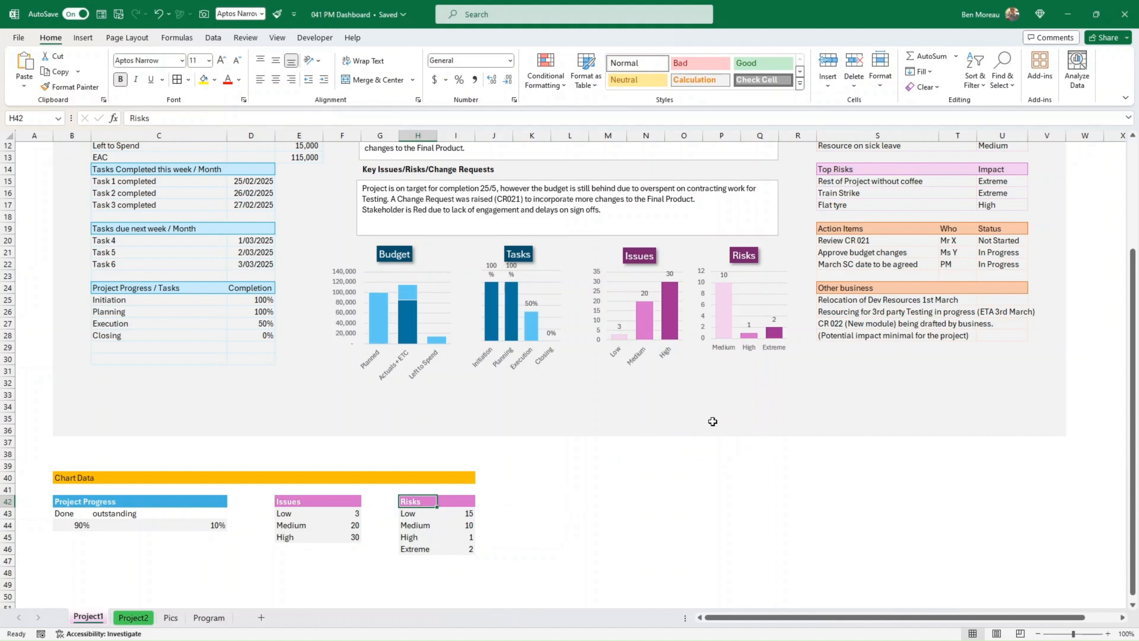
- Check which rows of the Risks chart data feed the Risks chart, comparing the Medium row with its column
{"action": "left_click", "coordinate": [720, 328]}
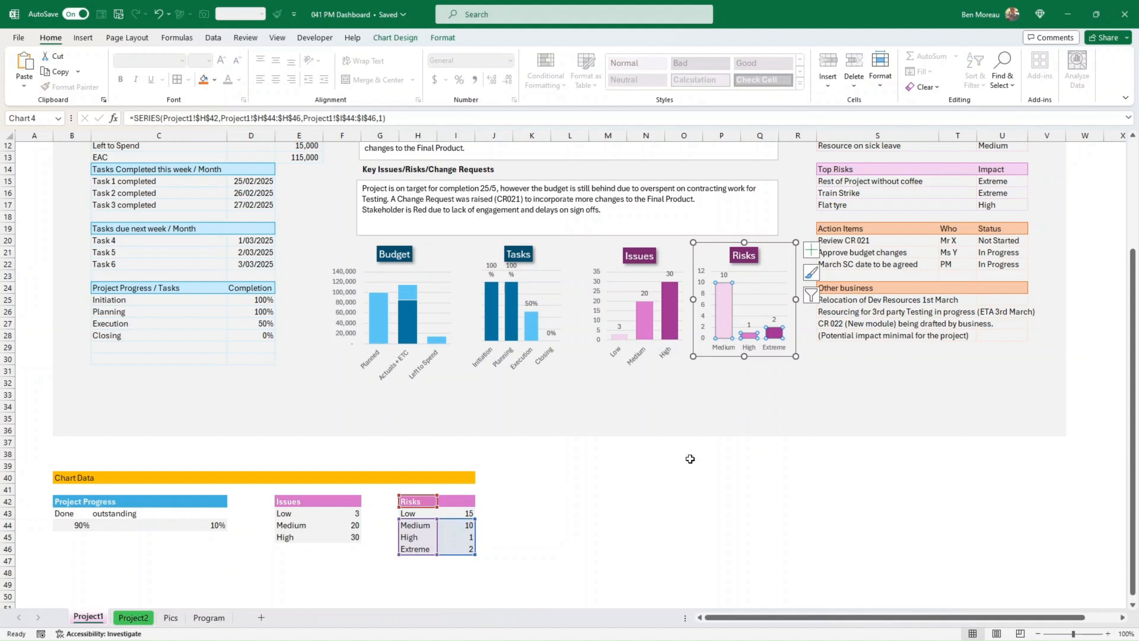
{"action": "left_click", "coordinate": [690, 459]}
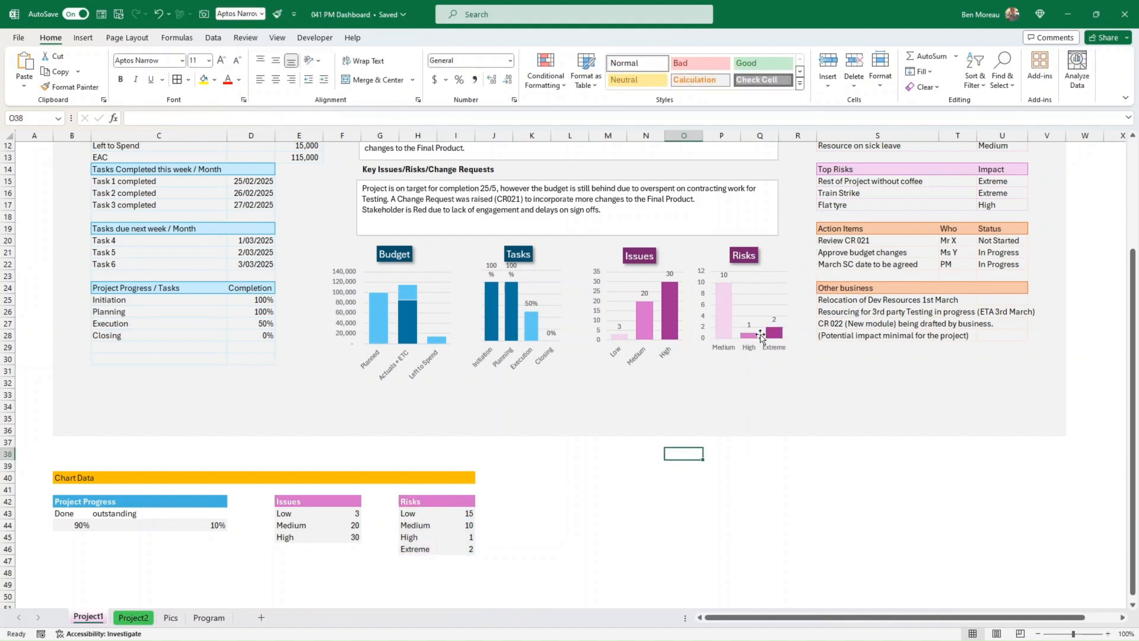
{"action": "left_click_drag", "start_coordinate": [423, 526], "coordinate": [452, 525]}
{"action": "left_click", "coordinate": [717, 428]}
{"action": "left_click", "coordinate": [723, 345]}
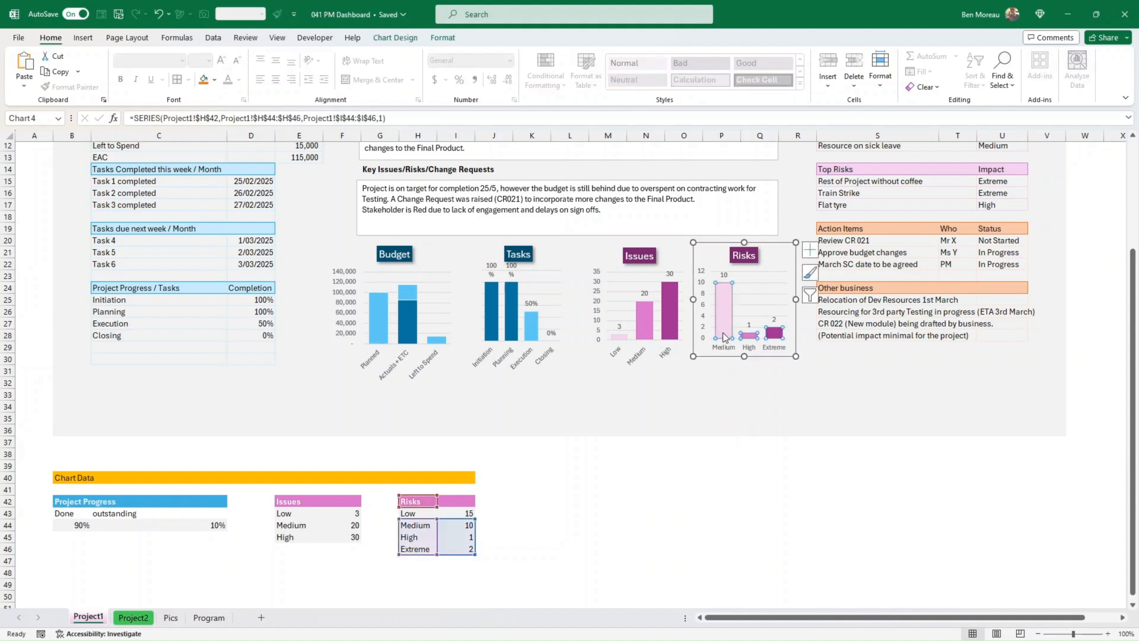
{"action": "left_click", "coordinate": [581, 501]}
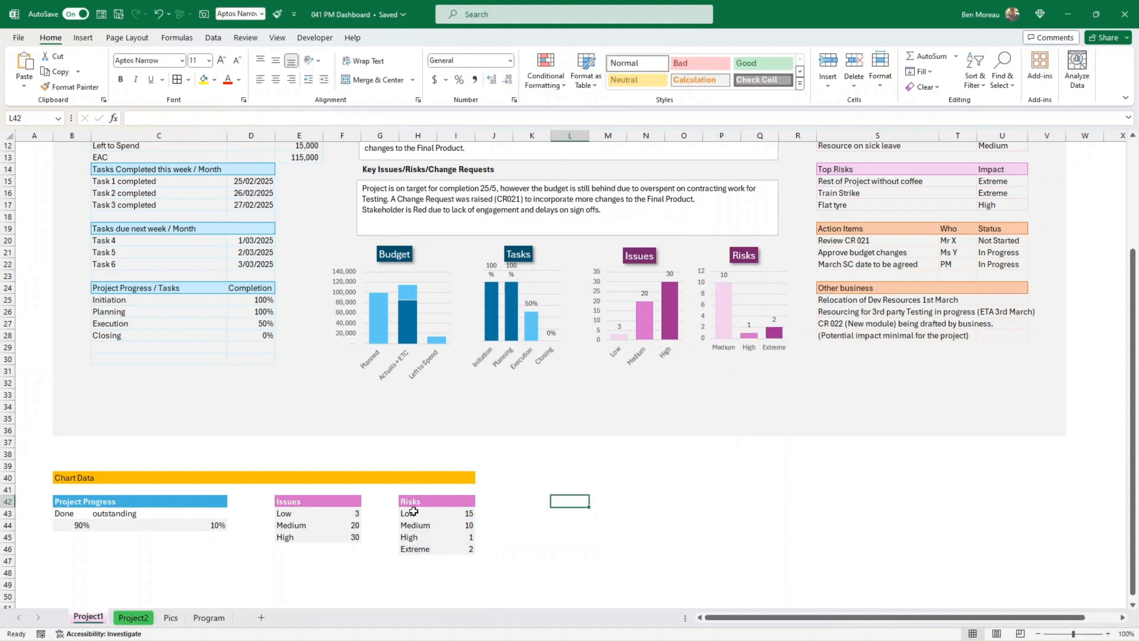
- Insert a clustered column chart from the Medium, High and Extreme rows of the Risks chart data, with each level as its own series
{"action": "left_click_drag", "start_coordinate": [413, 512], "coordinate": [465, 546]}
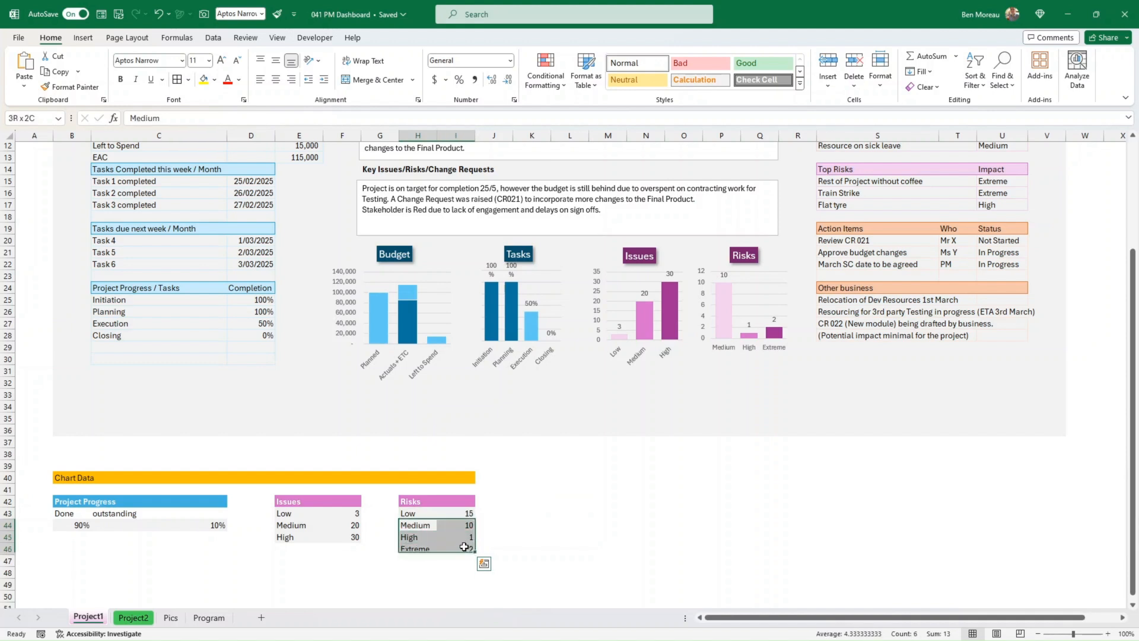
{"action": "left_click", "coordinate": [83, 38]}
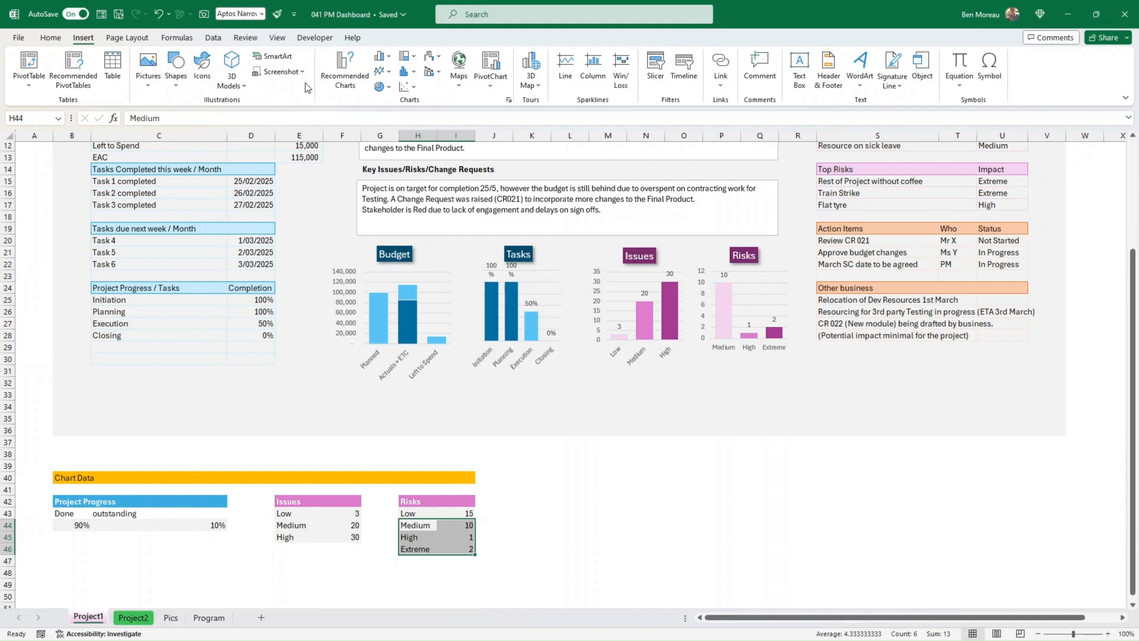
{"action": "left_click", "coordinate": [346, 66]}
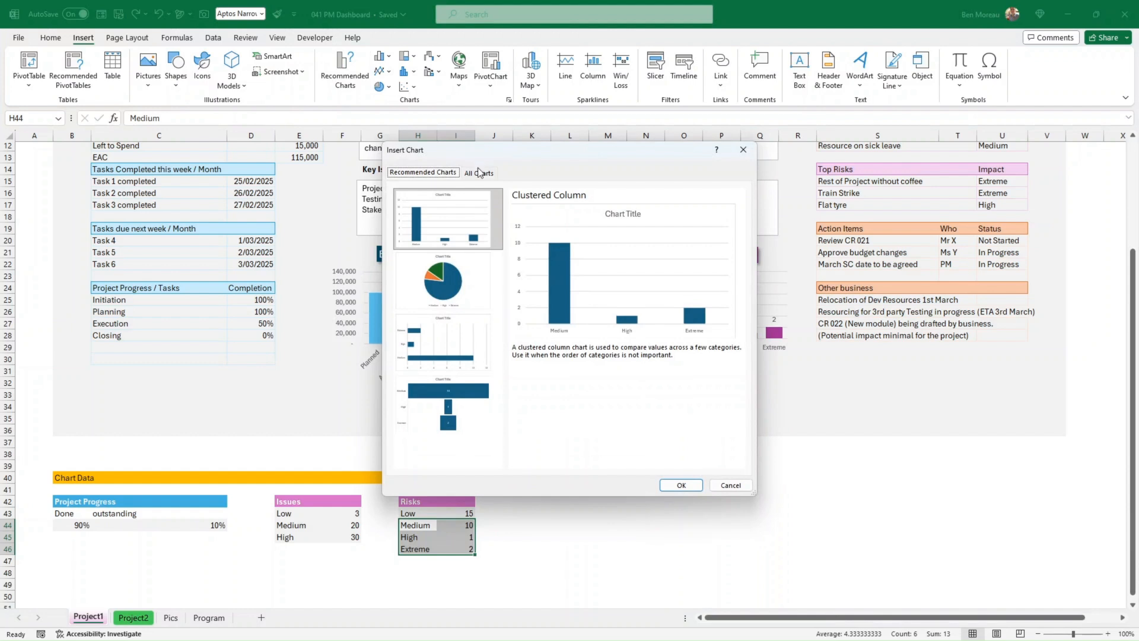
{"action": "left_click", "coordinate": [480, 172]}
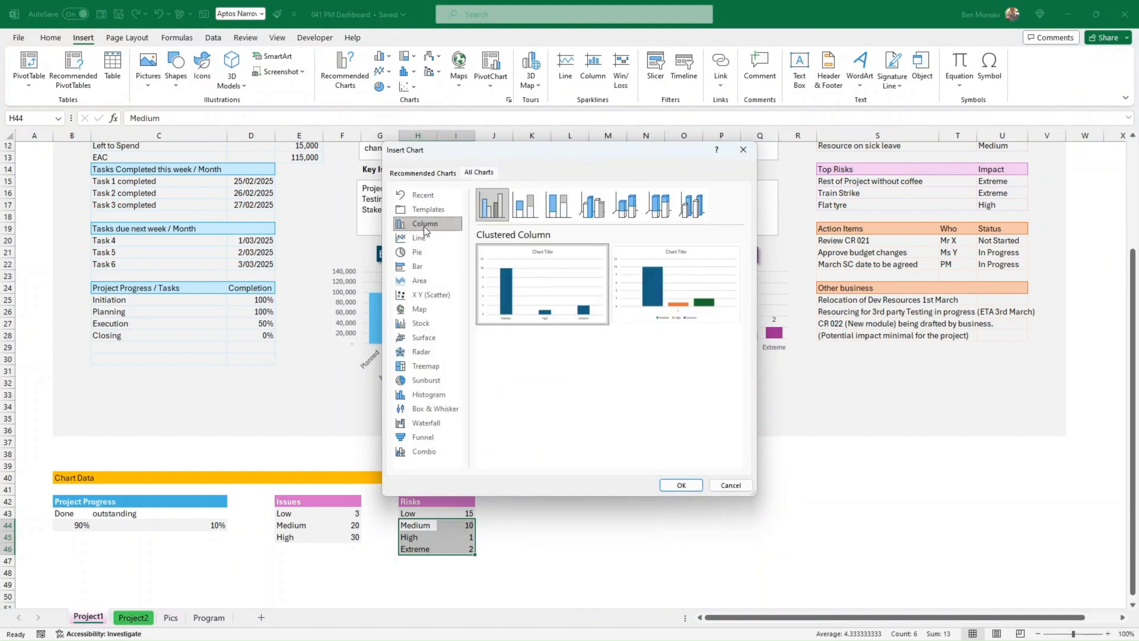
{"action": "mouse_move", "coordinate": [669, 312]}
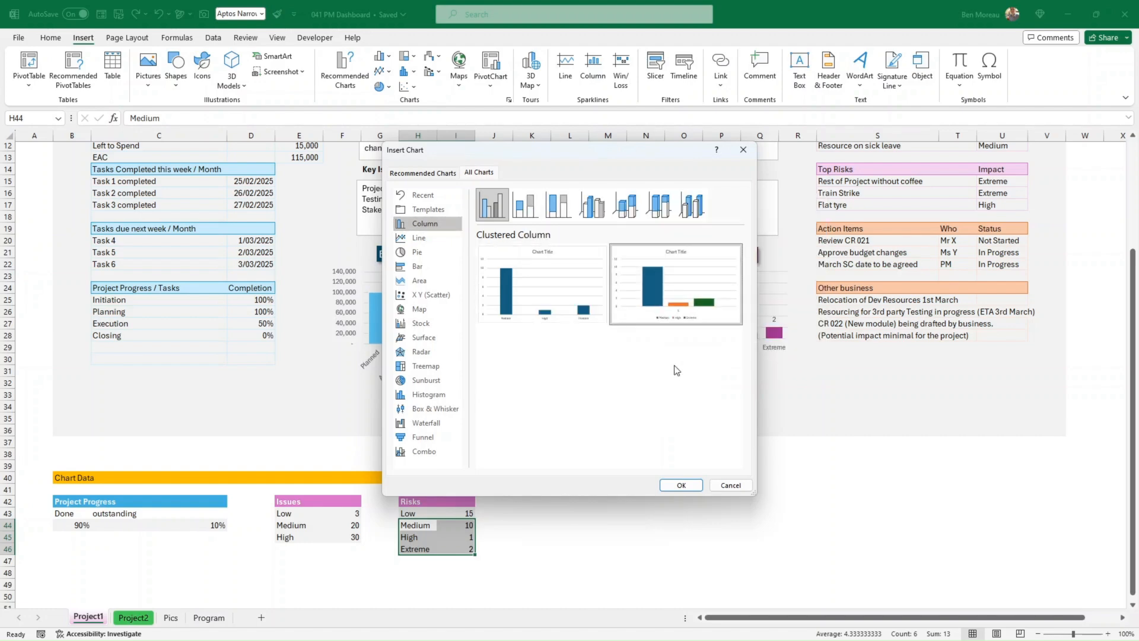
{"action": "left_click", "coordinate": [682, 485]}
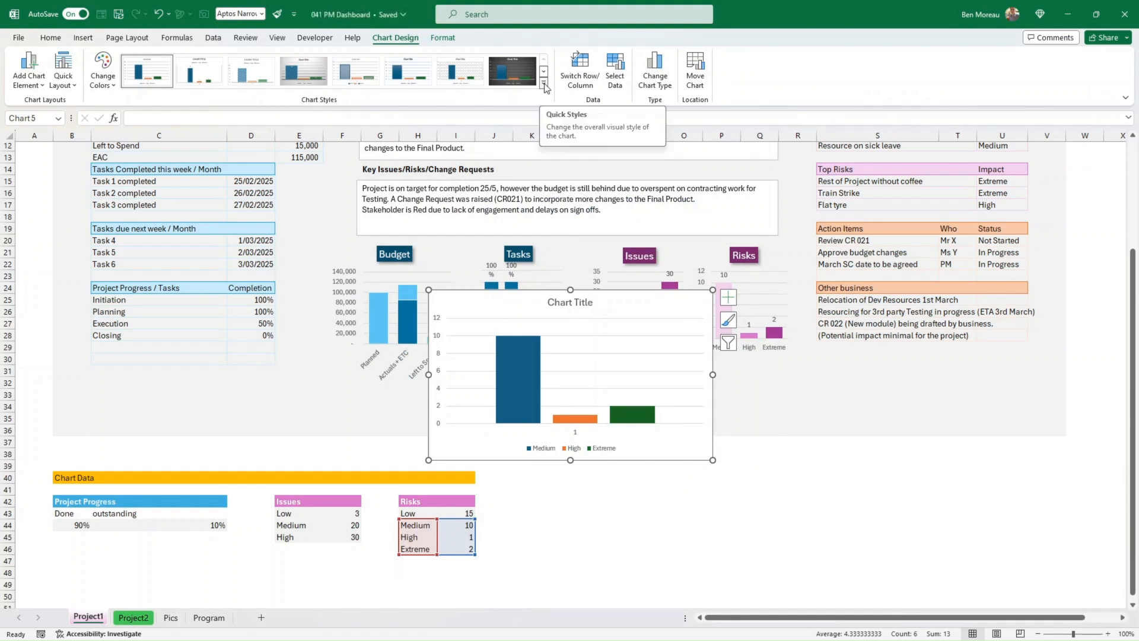
- Recolour the new Risks column chart with the monochromatic purple palette that runs from light to dark
{"action": "left_click", "coordinate": [111, 89]}
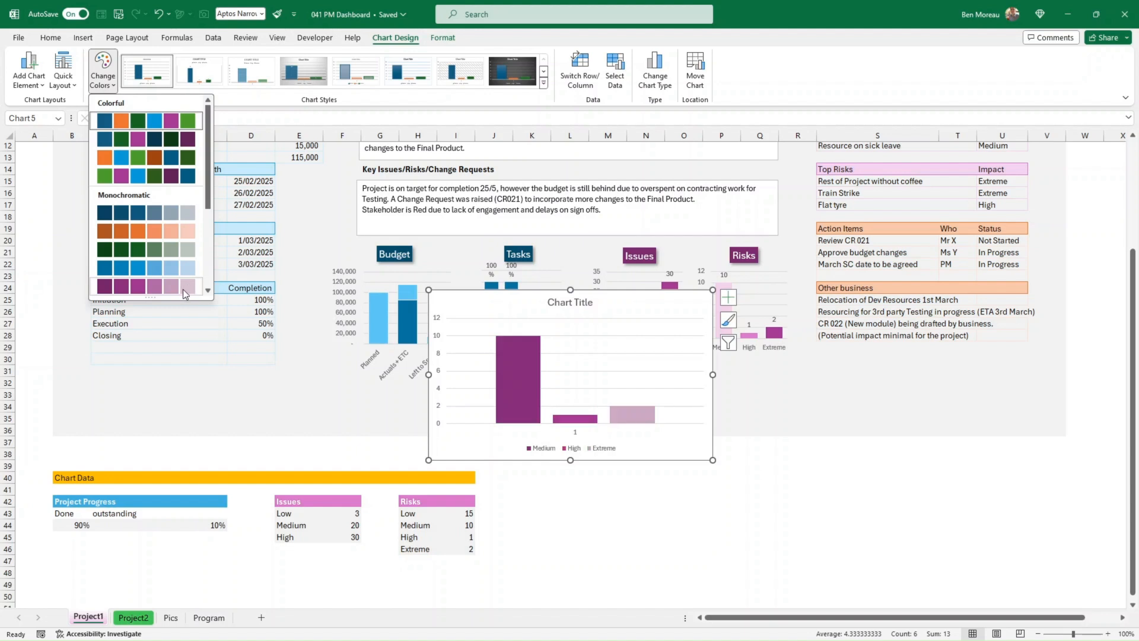
{"action": "scroll", "coordinate": [183, 276], "scroll_direction": "down", "scroll_amount": 3}
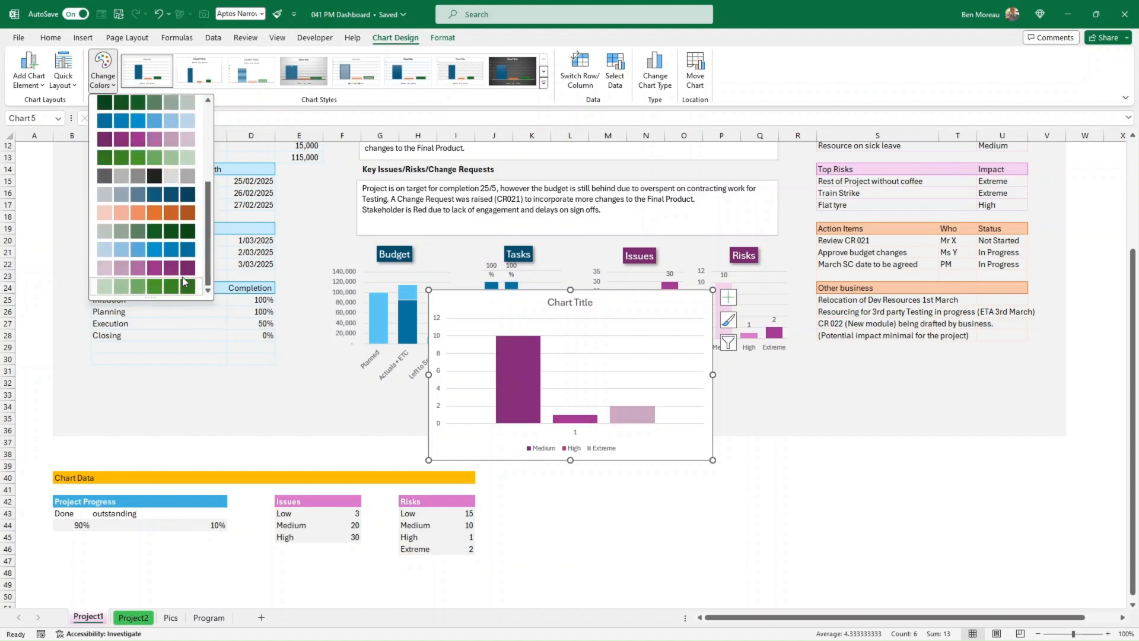
{"action": "scroll", "coordinate": [182, 271], "scroll_direction": "up", "scroll_amount": 3}
{"action": "scroll", "coordinate": [183, 265], "scroll_direction": "down", "scroll_amount": 1}
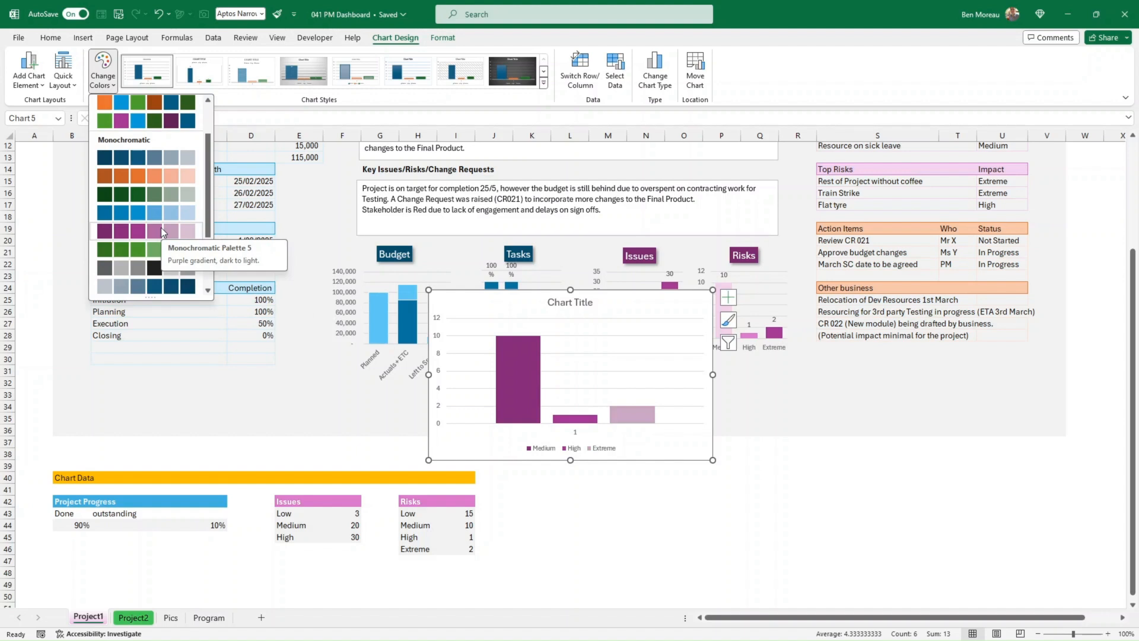
{"action": "scroll", "coordinate": [188, 233], "scroll_direction": "down", "scroll_amount": 2}
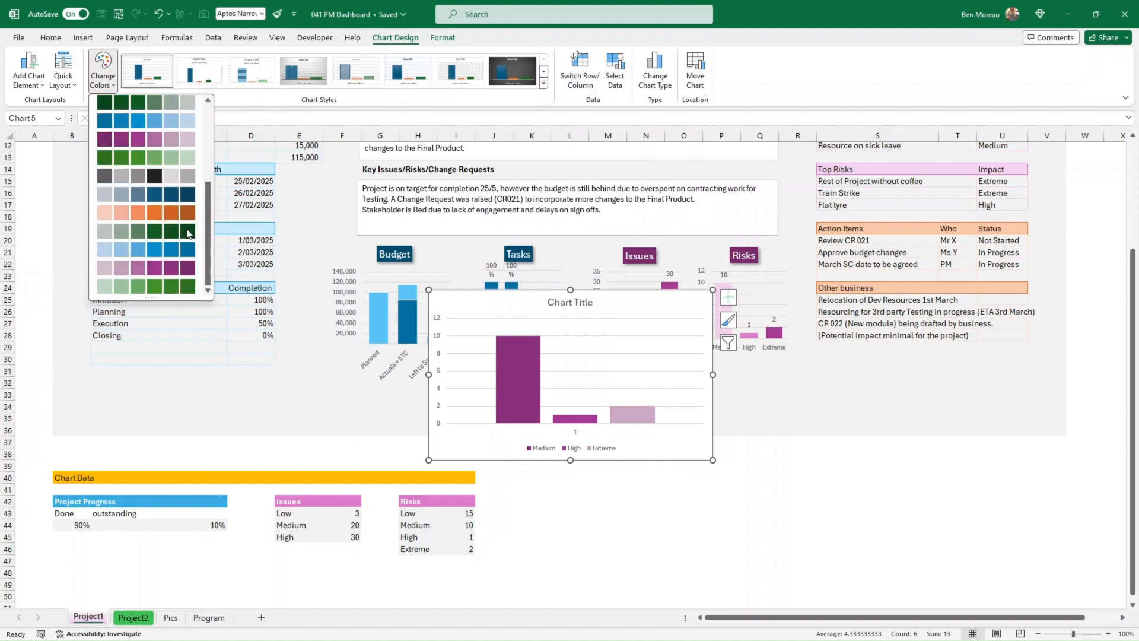
{"action": "left_click", "coordinate": [169, 271]}
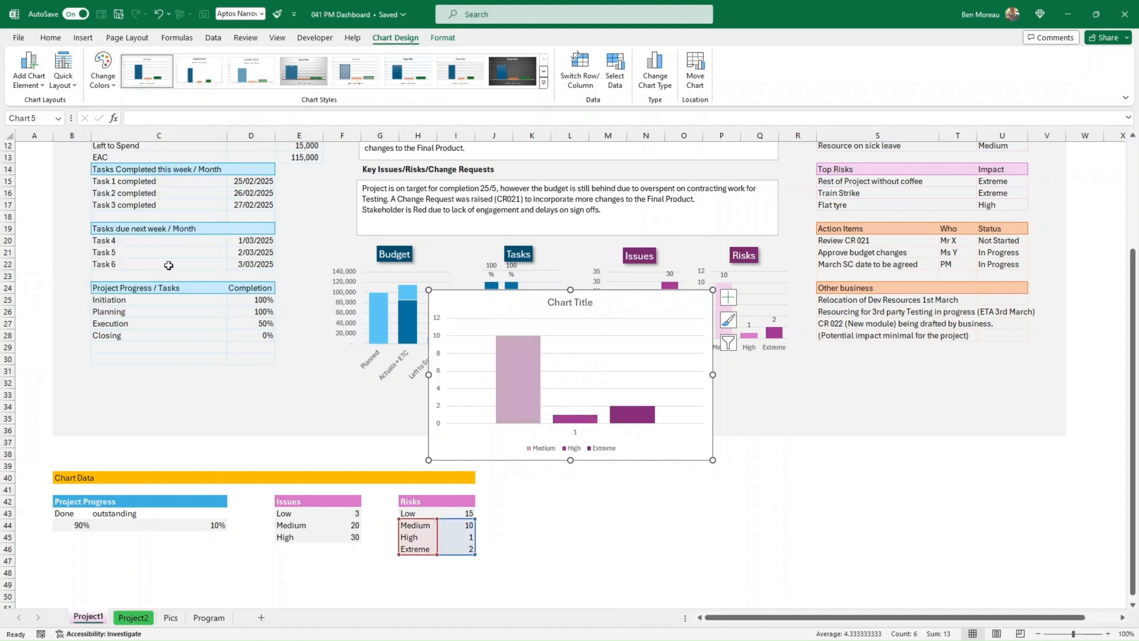
- Move the new Risks column chart clear of the dashboard charts and delete it
{"action": "left_click_drag", "start_coordinate": [668, 460], "coordinate": [849, 559]}
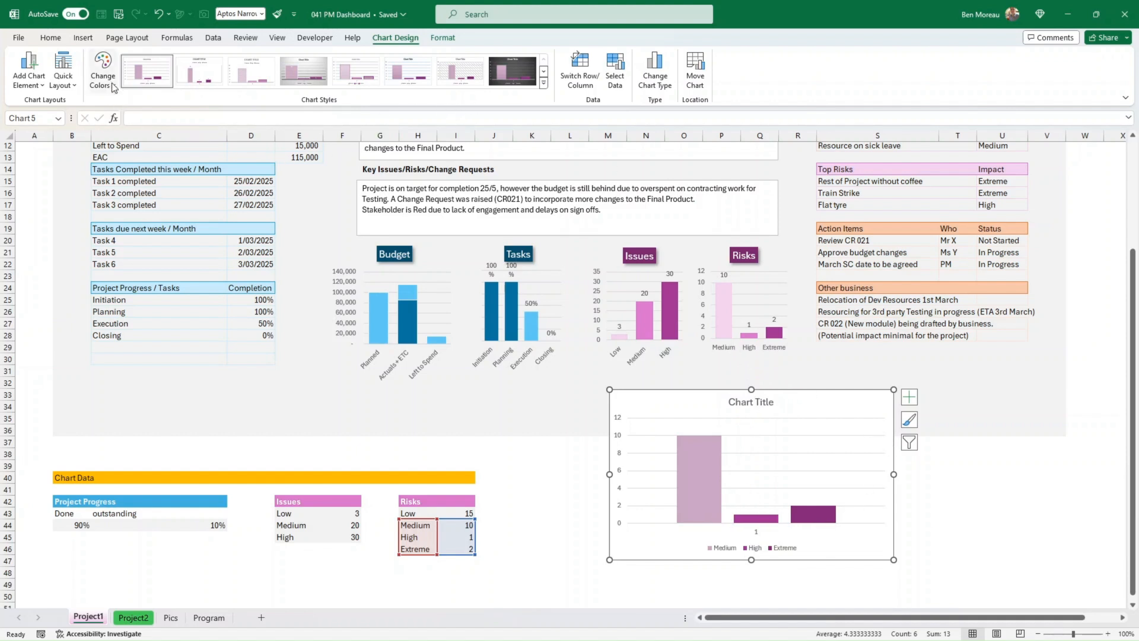
{"action": "scroll", "coordinate": [983, 359], "scroll_direction": "up", "scroll_amount": 2}
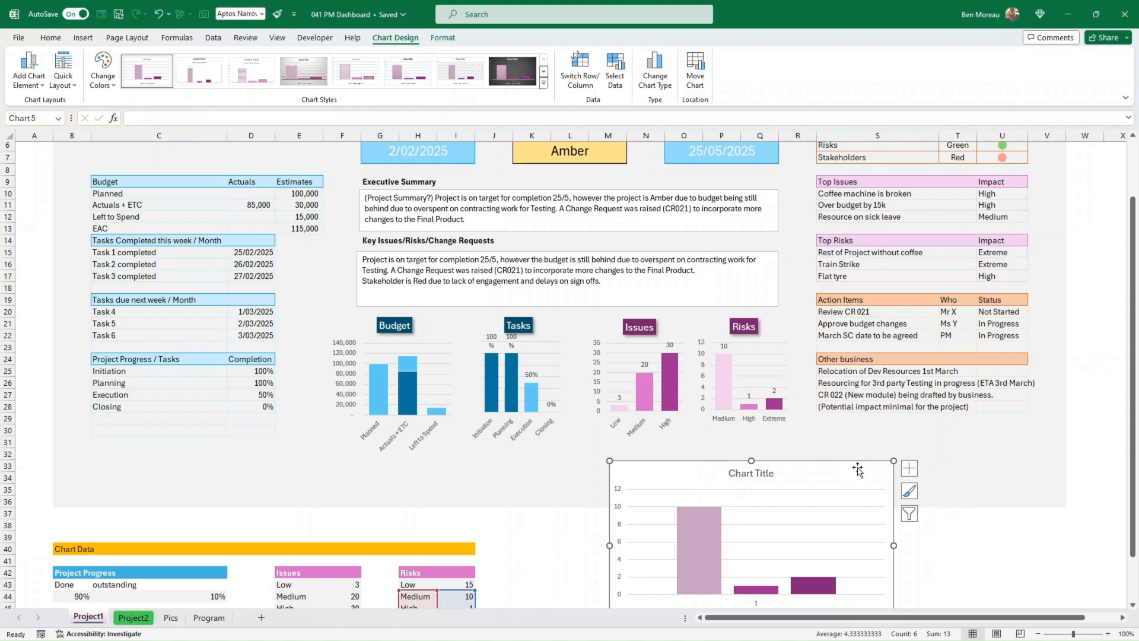
{"action": "key", "text": "Delete"}
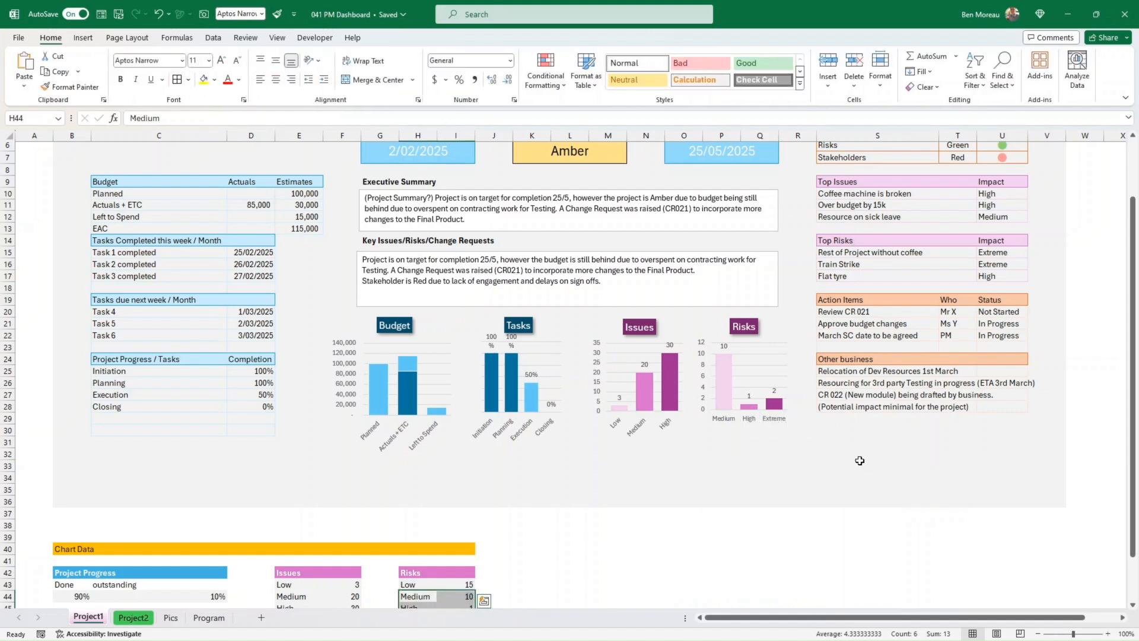
{"action": "scroll", "coordinate": [662, 488], "scroll_direction": "down", "scroll_amount": 2}
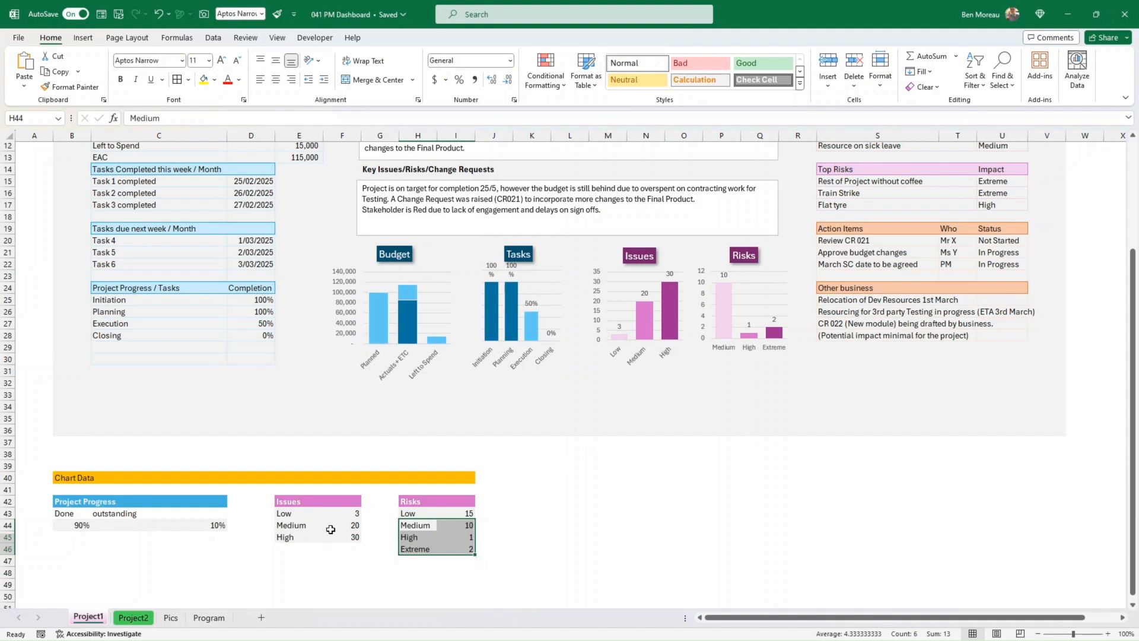
{"action": "left_click", "coordinate": [502, 547]}
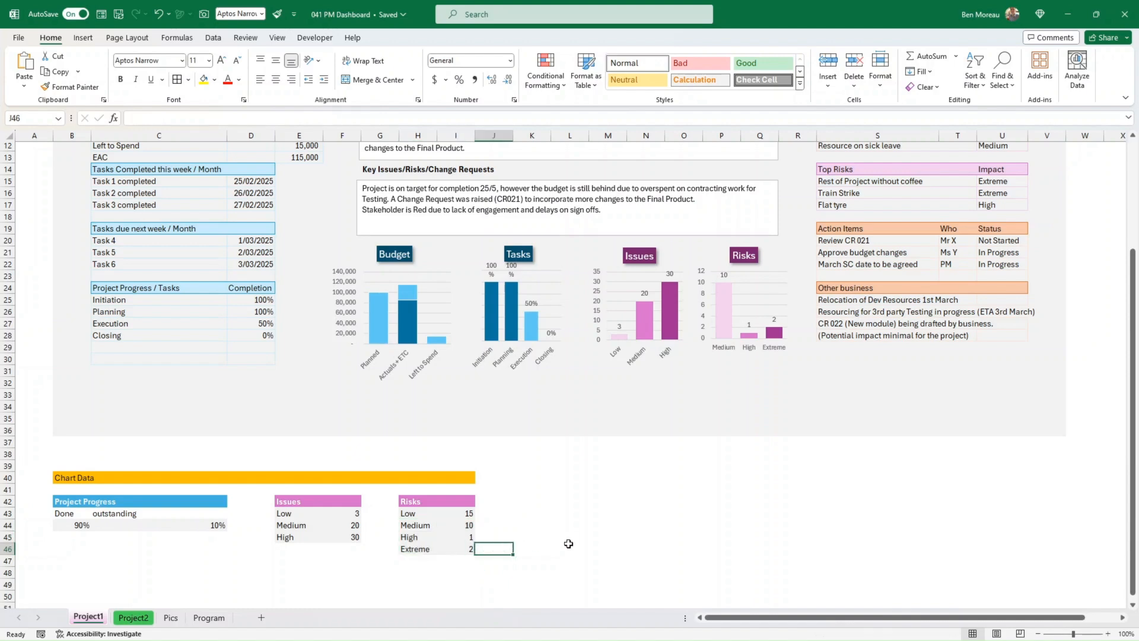
- Examine the Project Completion bar and the Done and outstanding cells in the Project Progress chart data, including the outstanding formula
{"action": "scroll", "coordinate": [610, 517], "scroll_direction": "up", "scroll_amount": 3}
{"action": "scroll", "coordinate": [647, 549], "scroll_direction": "up", "scroll_amount": 1}
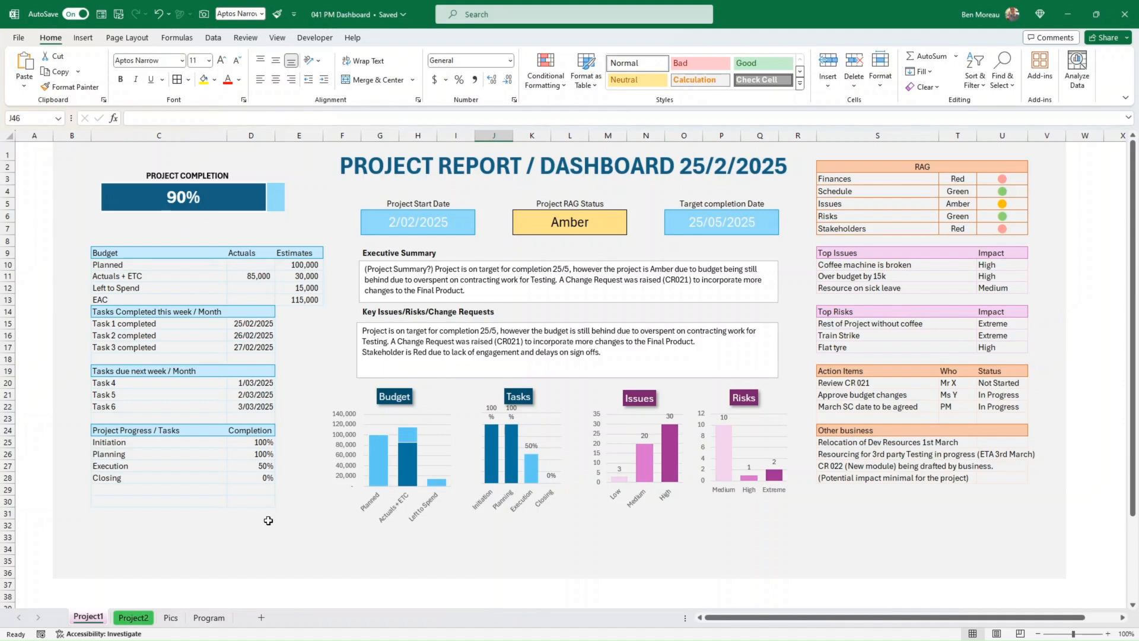
{"action": "scroll", "coordinate": [269, 520], "scroll_direction": "down", "scroll_amount": 3}
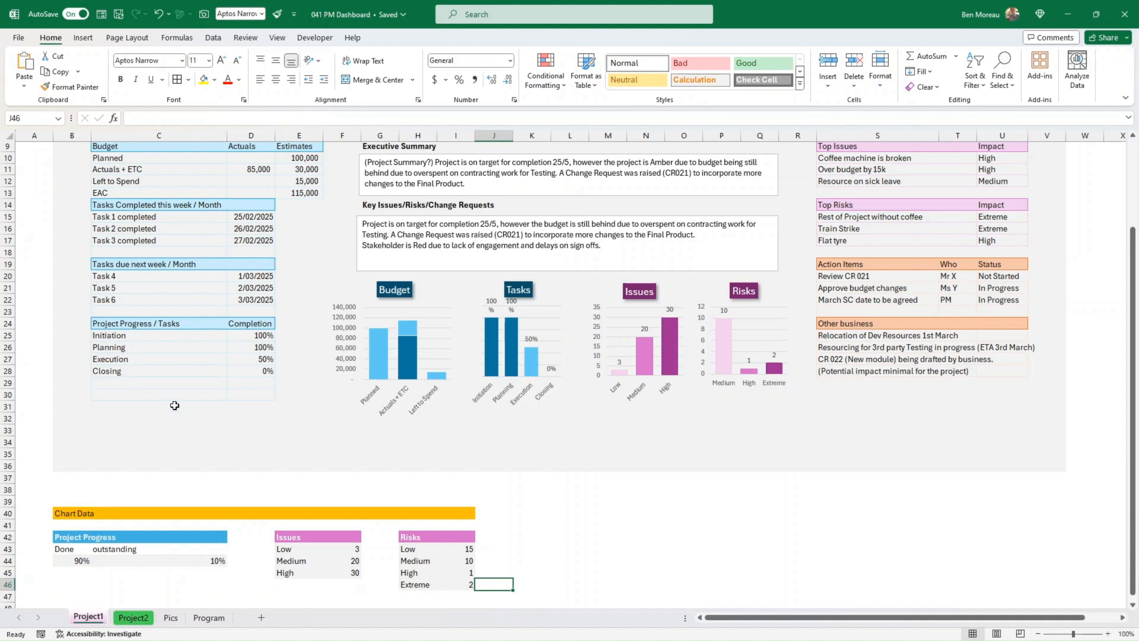
{"action": "scroll", "coordinate": [175, 450], "scroll_direction": "down", "scroll_amount": 1}
{"action": "left_click", "coordinate": [80, 526]}
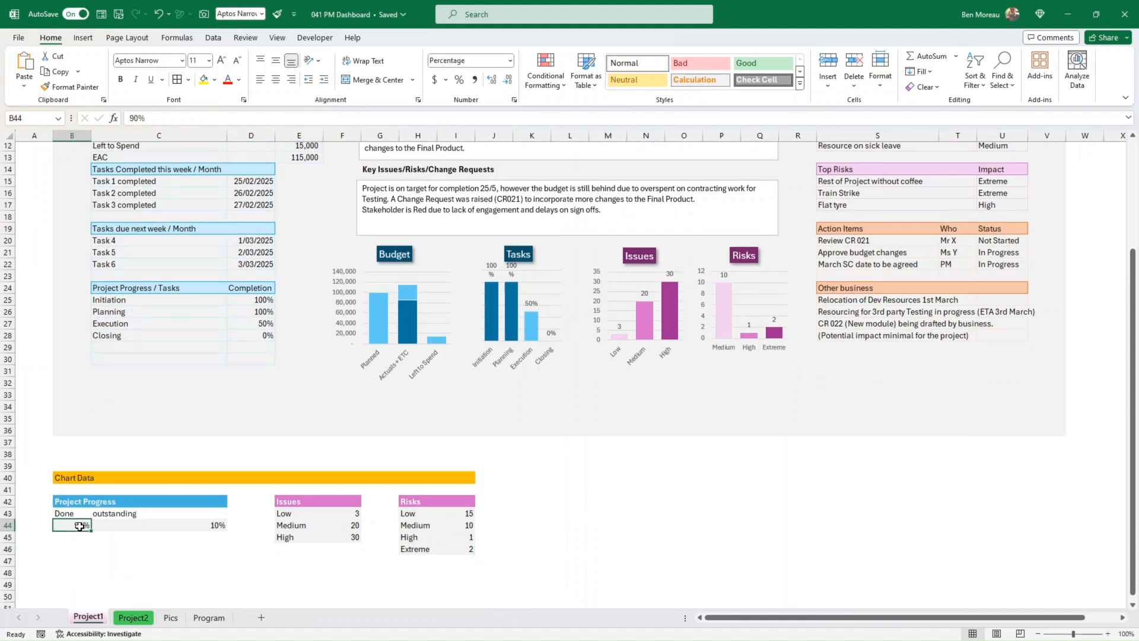
{"action": "left_click", "coordinate": [158, 526]}
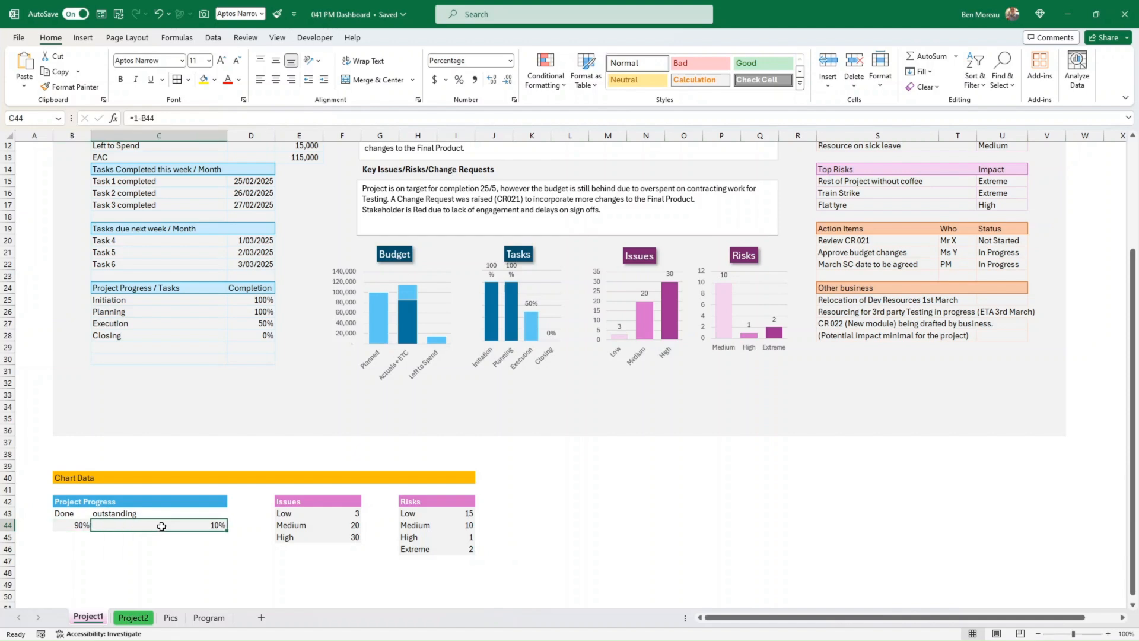
{"action": "scroll", "coordinate": [166, 511], "scroll_direction": "up", "scroll_amount": 3}
{"action": "scroll", "coordinate": [168, 534], "scroll_direction": "down", "scroll_amount": 3}
- Insert a stacked bar chart from the Done and outstanding percentages in B44:C44, with each percentage as its own series
{"action": "left_click_drag", "start_coordinate": [69, 524], "coordinate": [117, 525]}
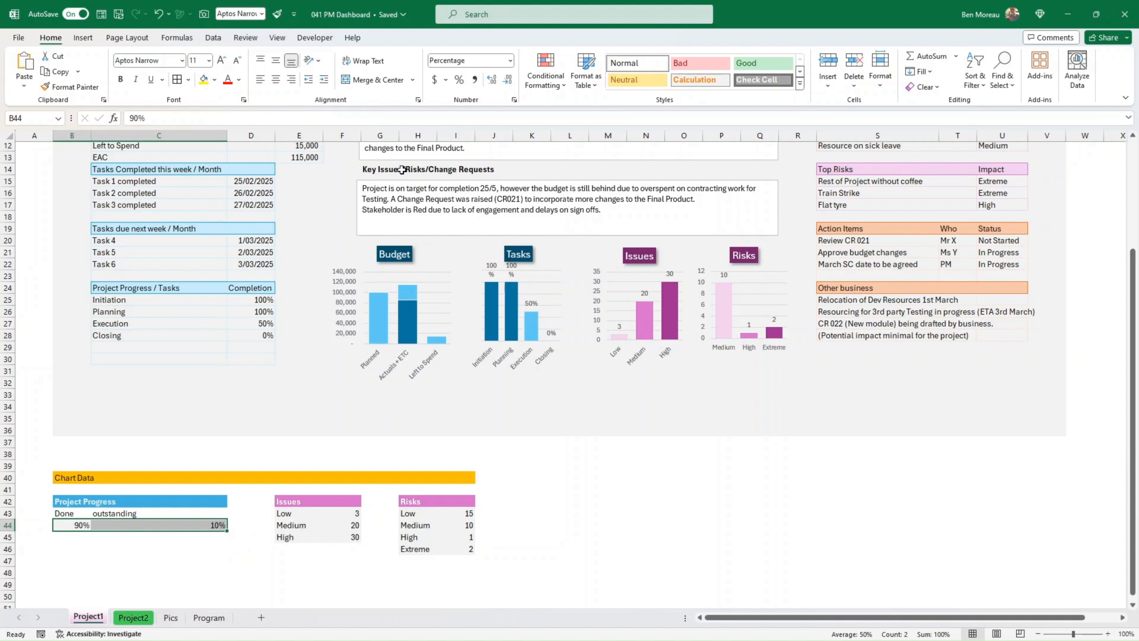
{"action": "left_click", "coordinate": [87, 41]}
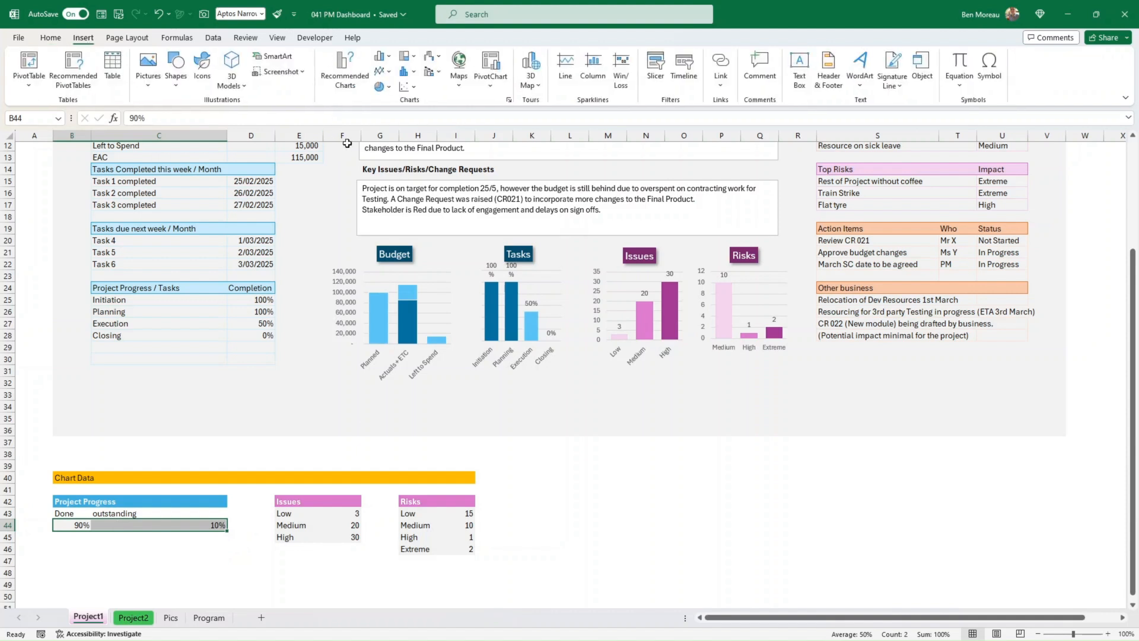
{"action": "left_click", "coordinate": [348, 67]}
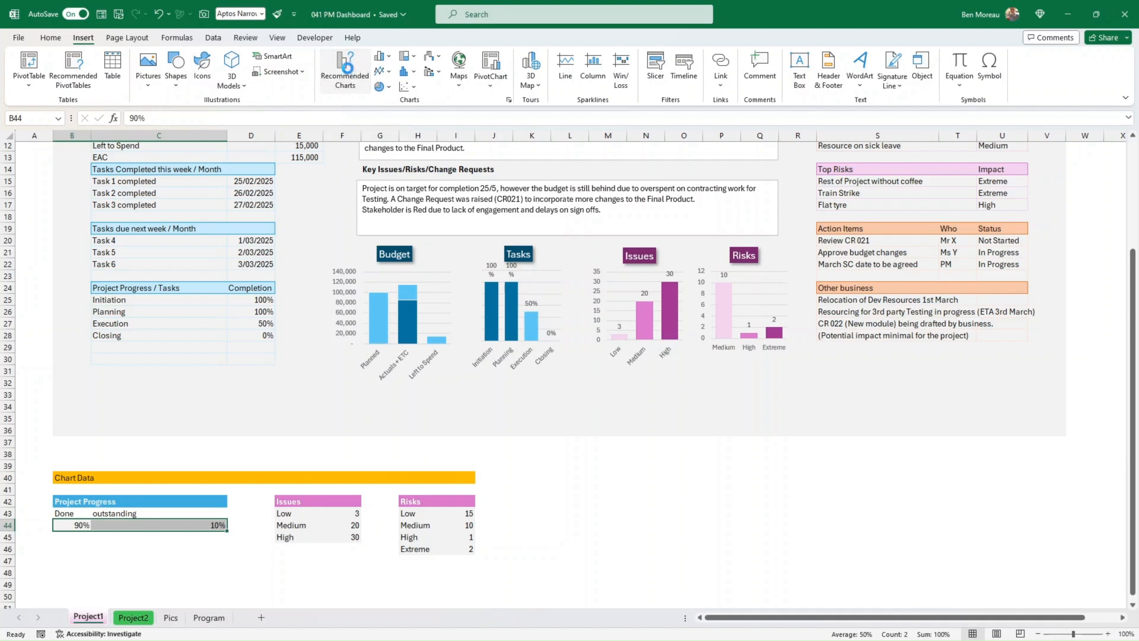
{"action": "left_click", "coordinate": [478, 173]}
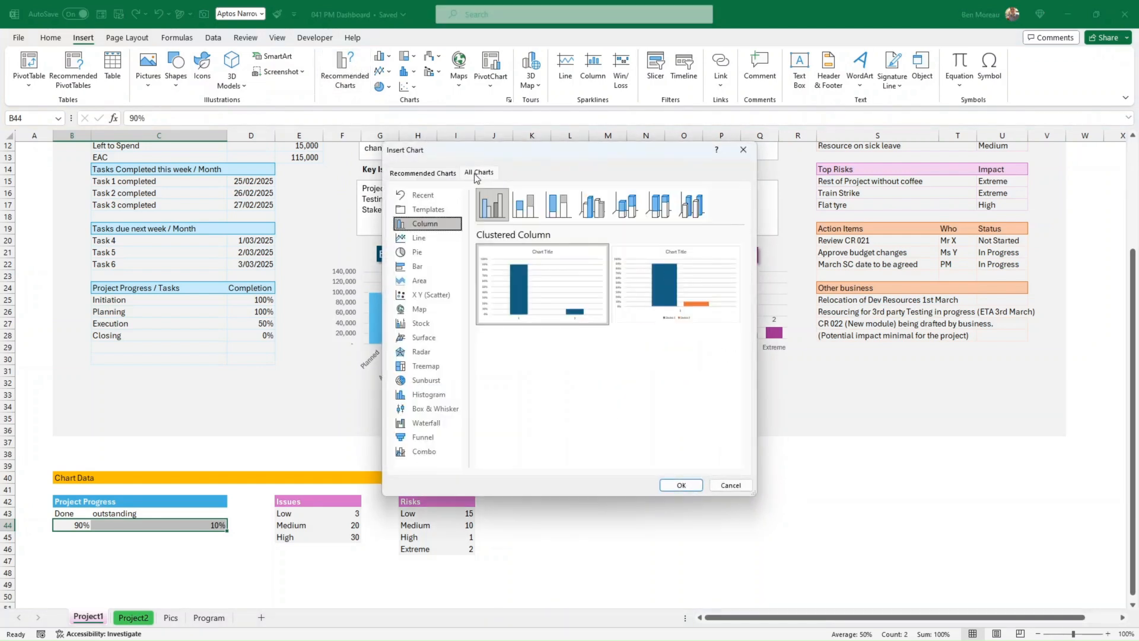
{"action": "left_click", "coordinate": [420, 271]}
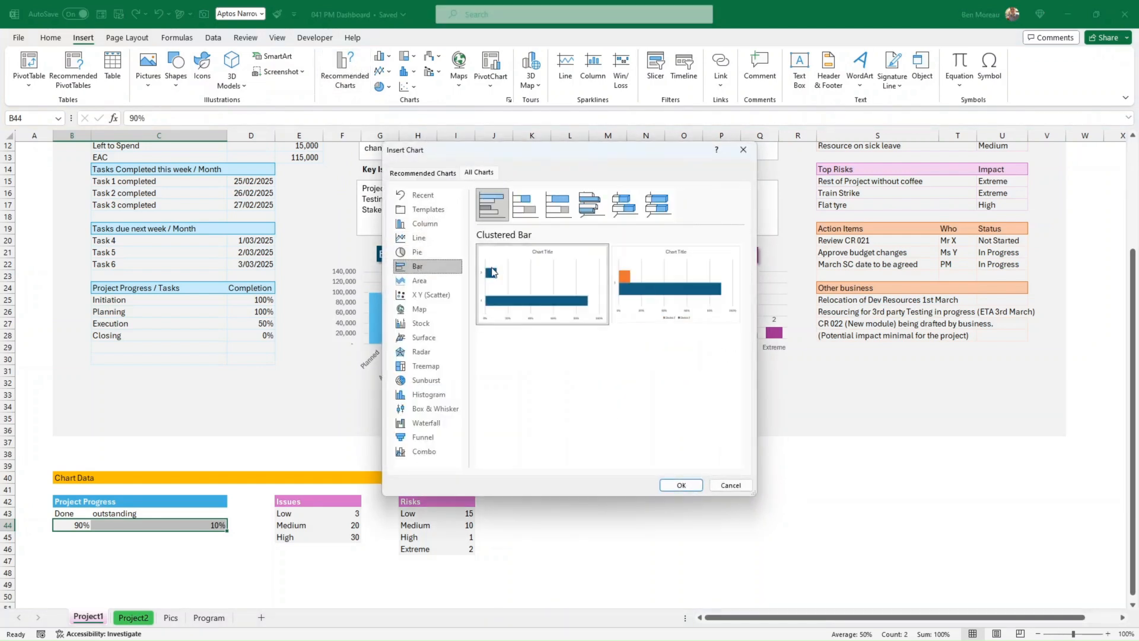
{"action": "left_click", "coordinate": [534, 215]}
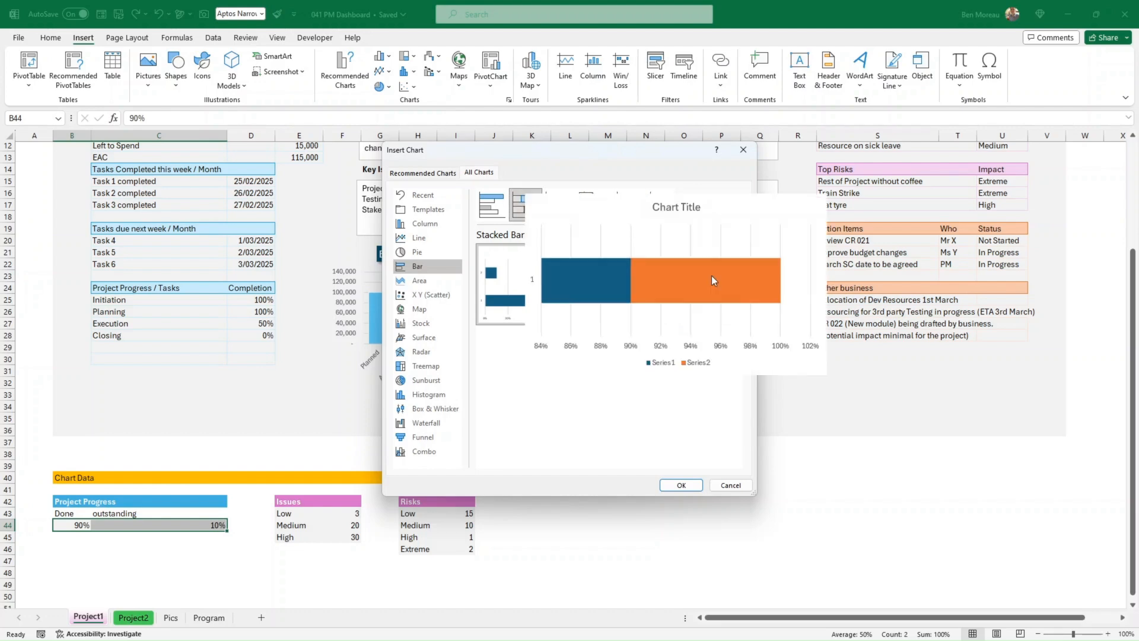
{"action": "left_click", "coordinate": [676, 277]}
{"action": "left_click", "coordinate": [681, 485]}
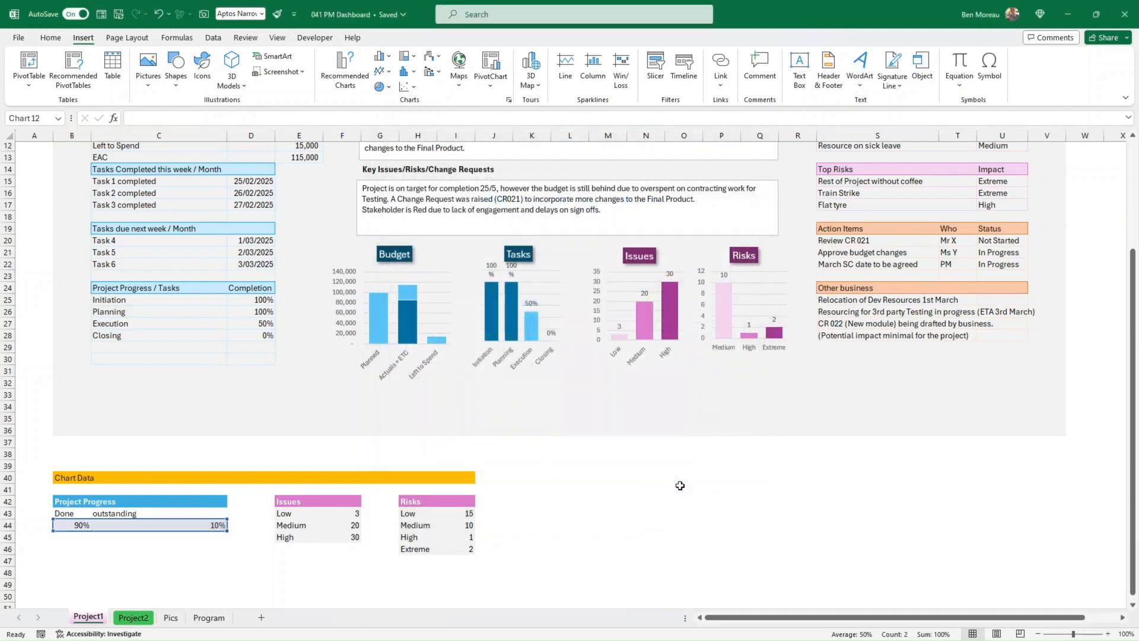
- Fill the stacked bar's outstanding series with light blue and move the chart up over the Key Issues text box
{"action": "scroll", "coordinate": [336, 394], "scroll_direction": "up", "scroll_amount": 2}
{"action": "scroll", "coordinate": [336, 394], "scroll_direction": "up", "scroll_amount": 2}
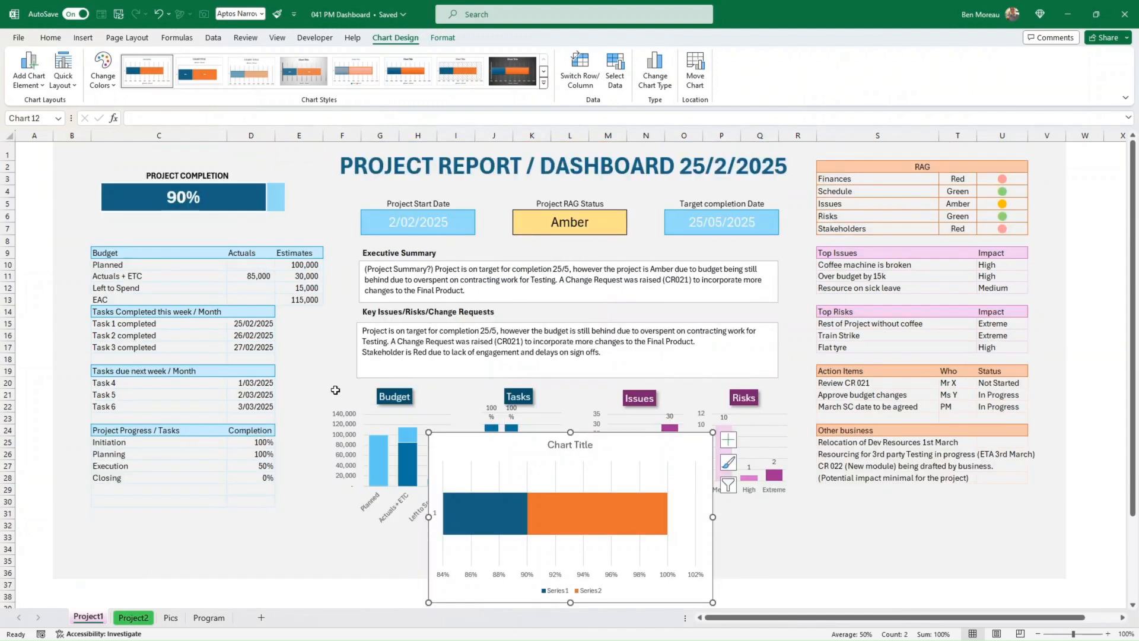
{"action": "scroll", "coordinate": [356, 380], "scroll_direction": "down", "scroll_amount": 2}
{"action": "scroll", "coordinate": [368, 356], "scroll_direction": "up", "scroll_amount": 2}
{"action": "left_click", "coordinate": [579, 509]}
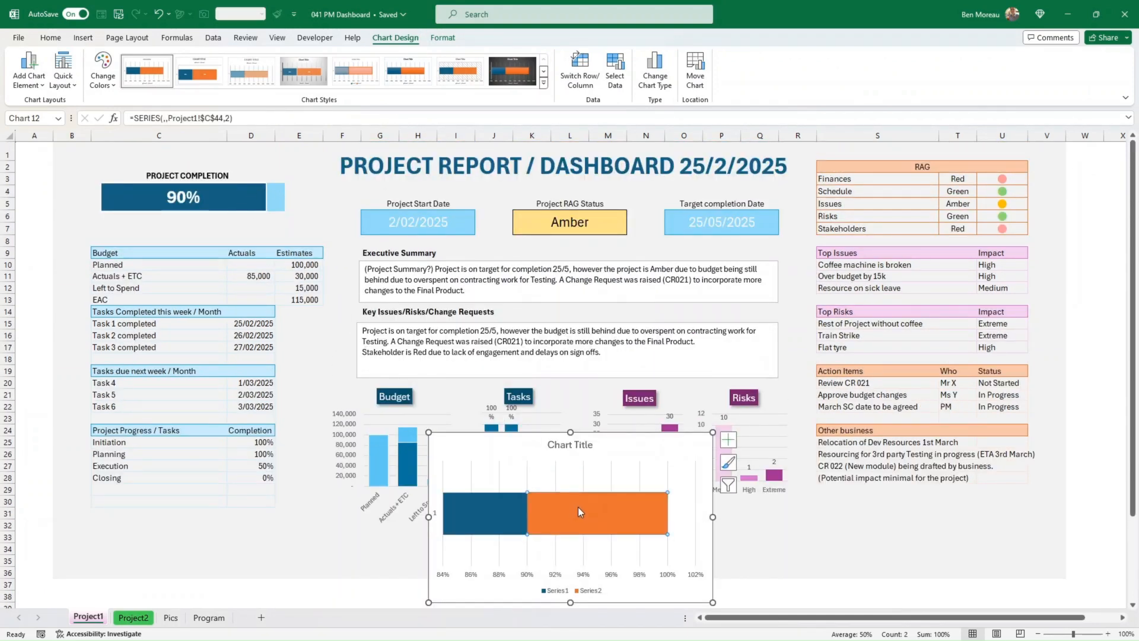
{"action": "left_click", "coordinate": [51, 37]}
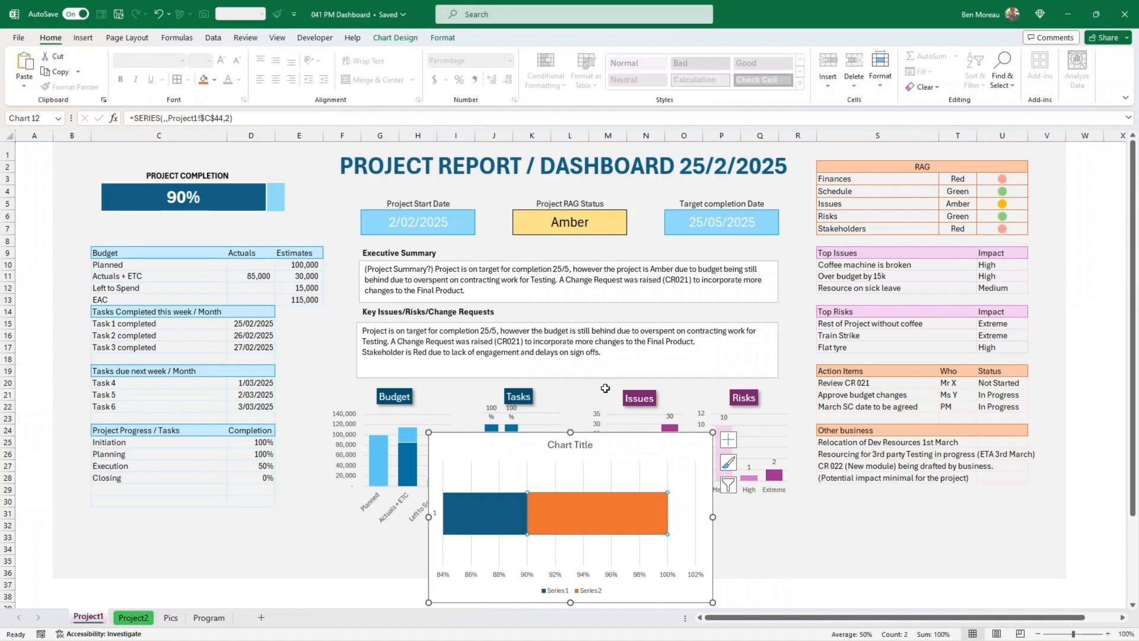
{"action": "left_click", "coordinate": [214, 80]}
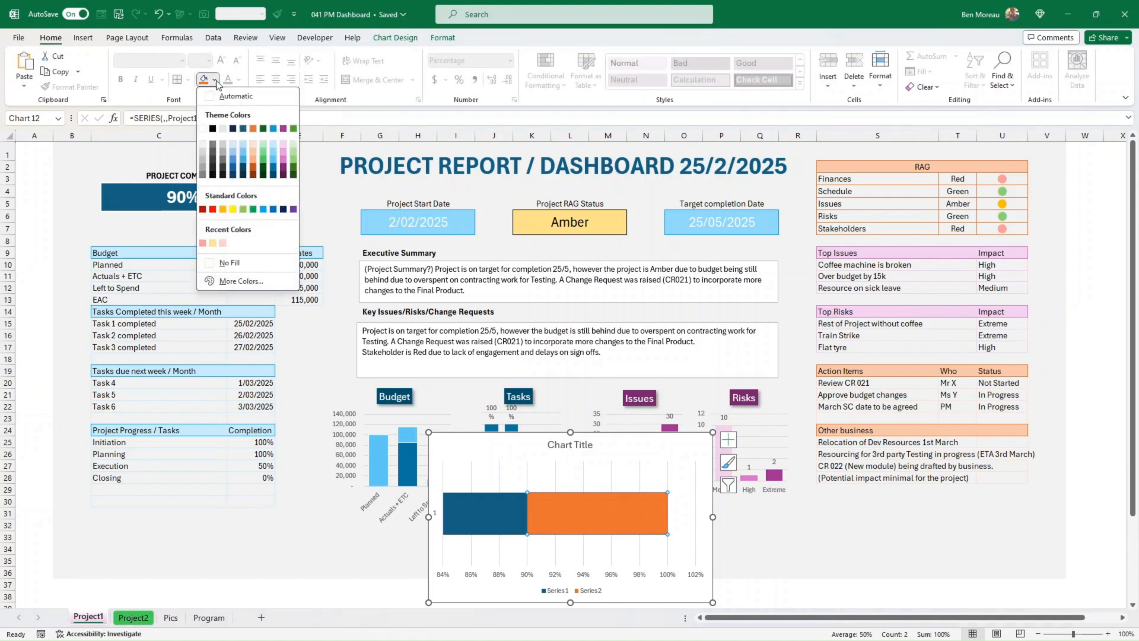
{"action": "left_click", "coordinate": [276, 151]}
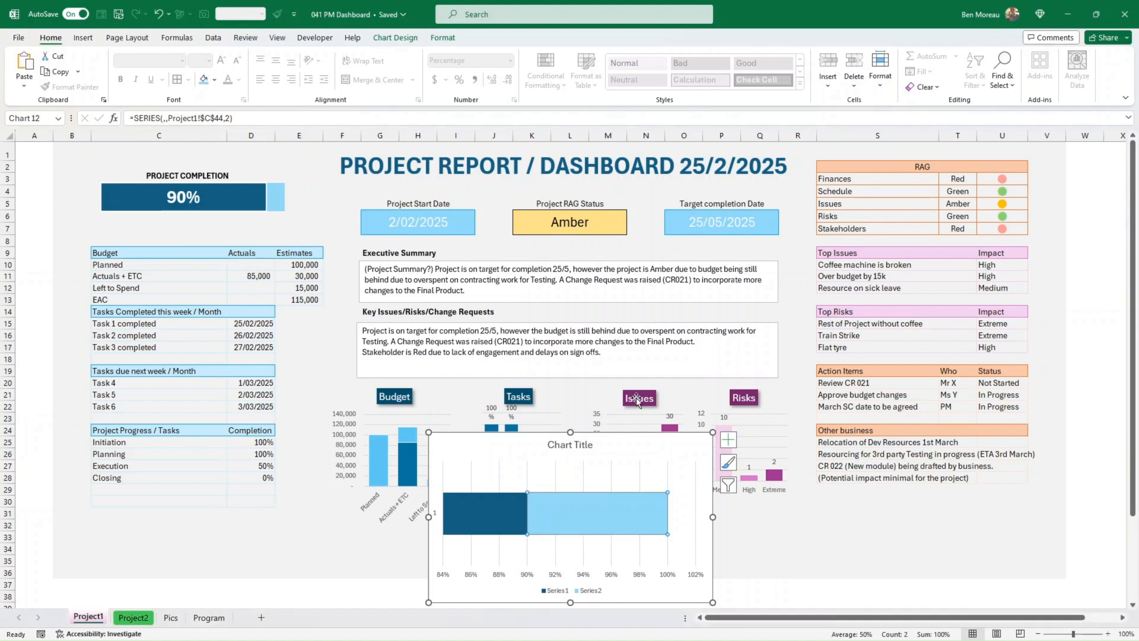
{"action": "left_click_drag", "start_coordinate": [632, 433], "coordinate": [624, 308]}
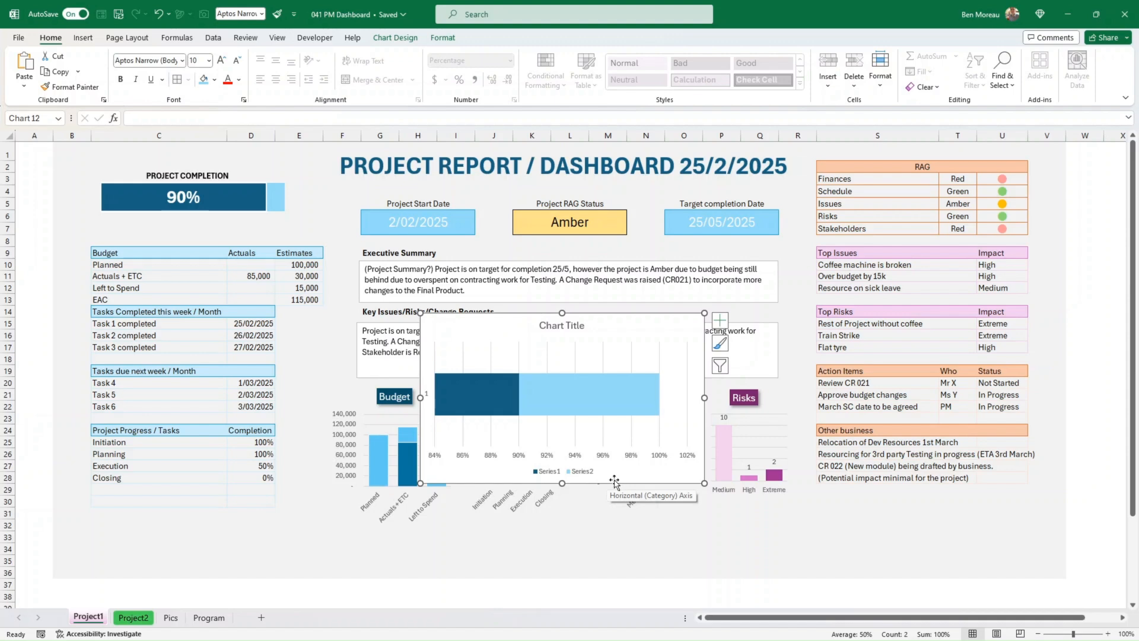
- Set the Done percentage in the Project Progress chart data to 50%
{"action": "scroll", "coordinate": [300, 522], "scroll_direction": "down", "scroll_amount": 4}
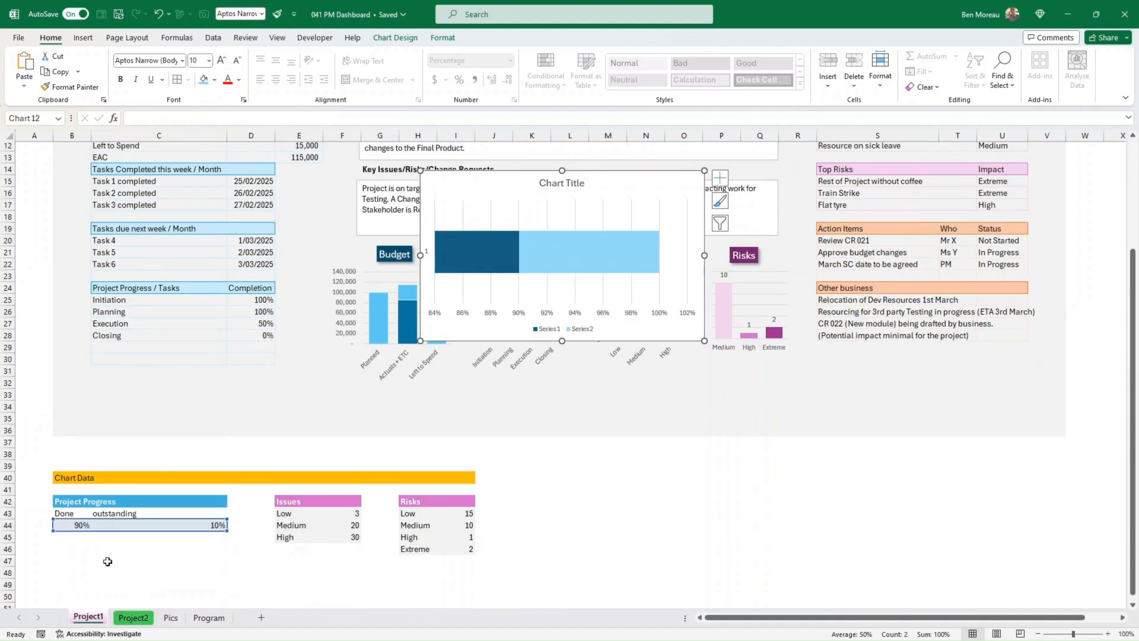
{"action": "left_click", "coordinate": [76, 525]}
{"action": "left_click", "coordinate": [124, 525]}
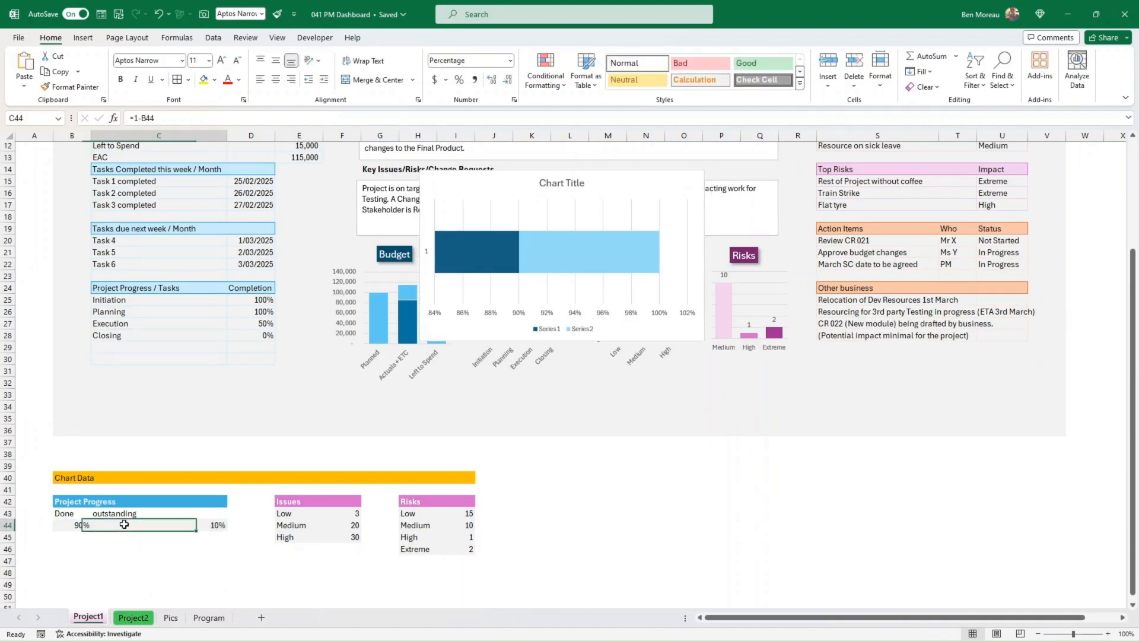
{"action": "left_click", "coordinate": [72, 525]}
{"action": "type", "text": "50"}
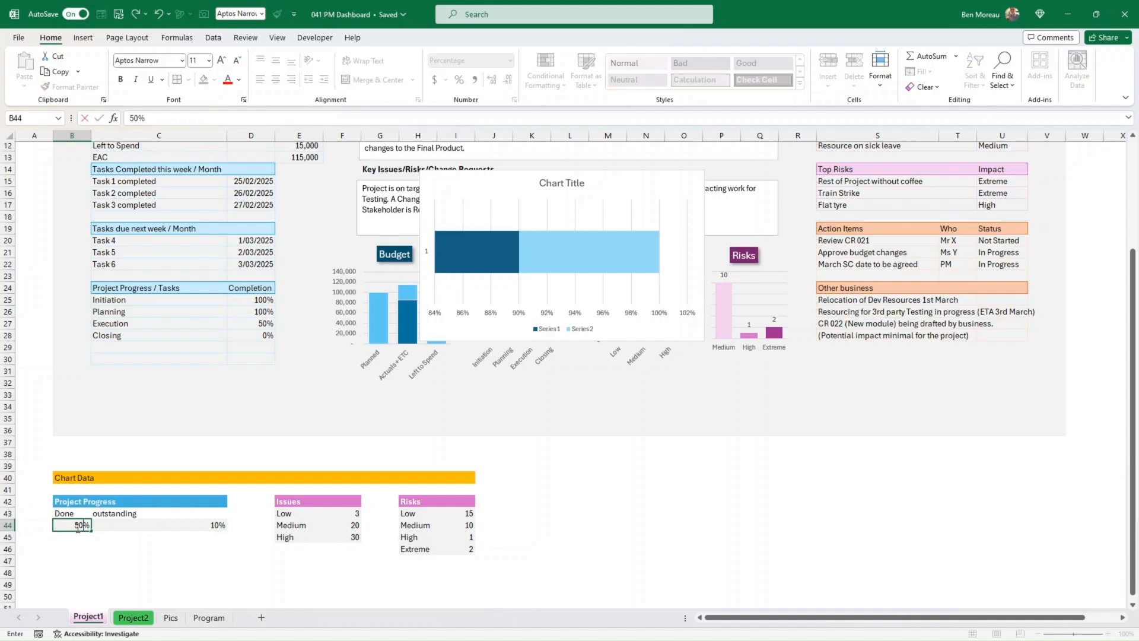
{"action": "key", "text": "Return"}
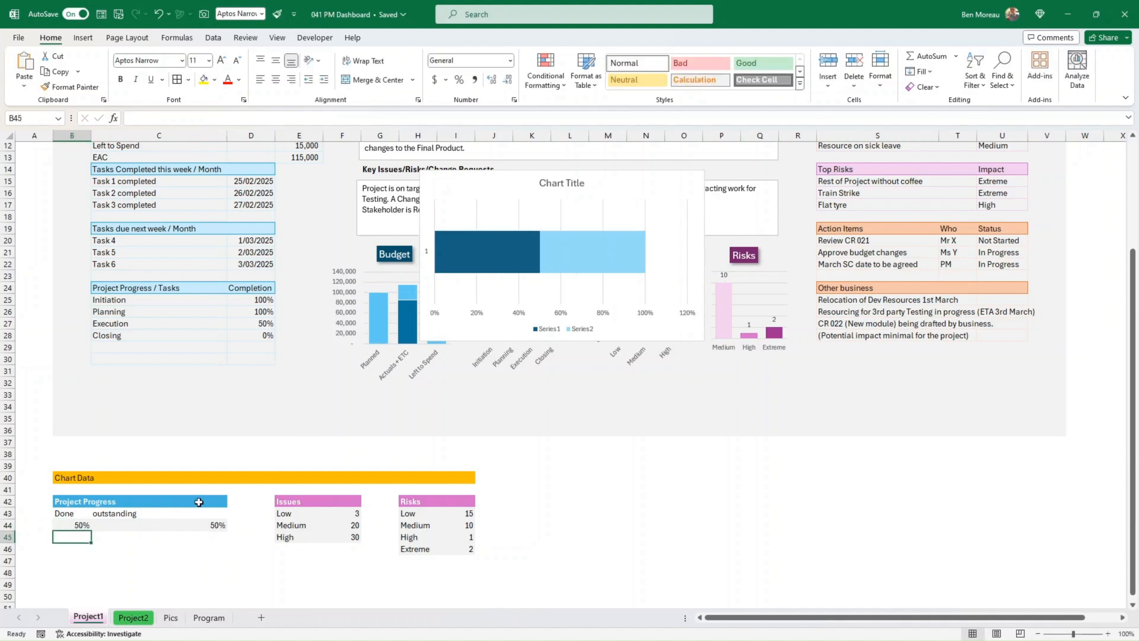
- Test the stacked bar by setting the Done percentage in B44 to 10% and after that to 20%
{"action": "key", "text": "Up"}
{"action": "key", "text": "Right"}
{"action": "key", "text": "Up"}
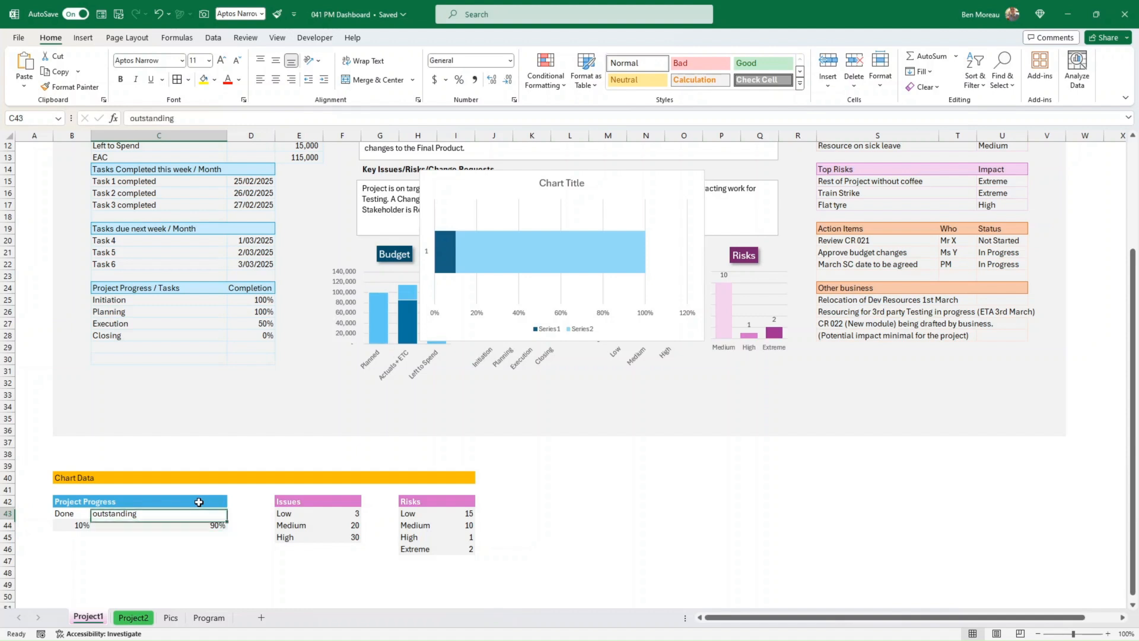
{"action": "key", "text": "Down"}
{"action": "key", "text": "Left"}
{"action": "type", "text": "20%"}
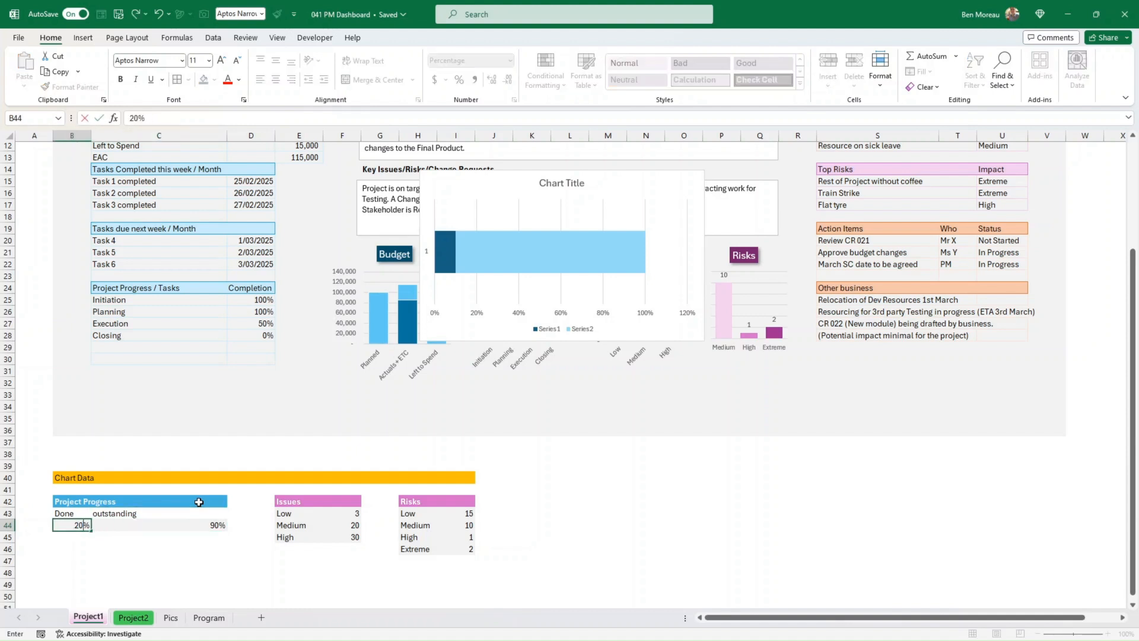
{"action": "key", "text": "Return"}
- Test the stacked bar by setting the Done percentage in B44 to 50%, 80% and finally 90%
{"action": "key", "text": "Up"}
{"action": "type", "text": "50%"}
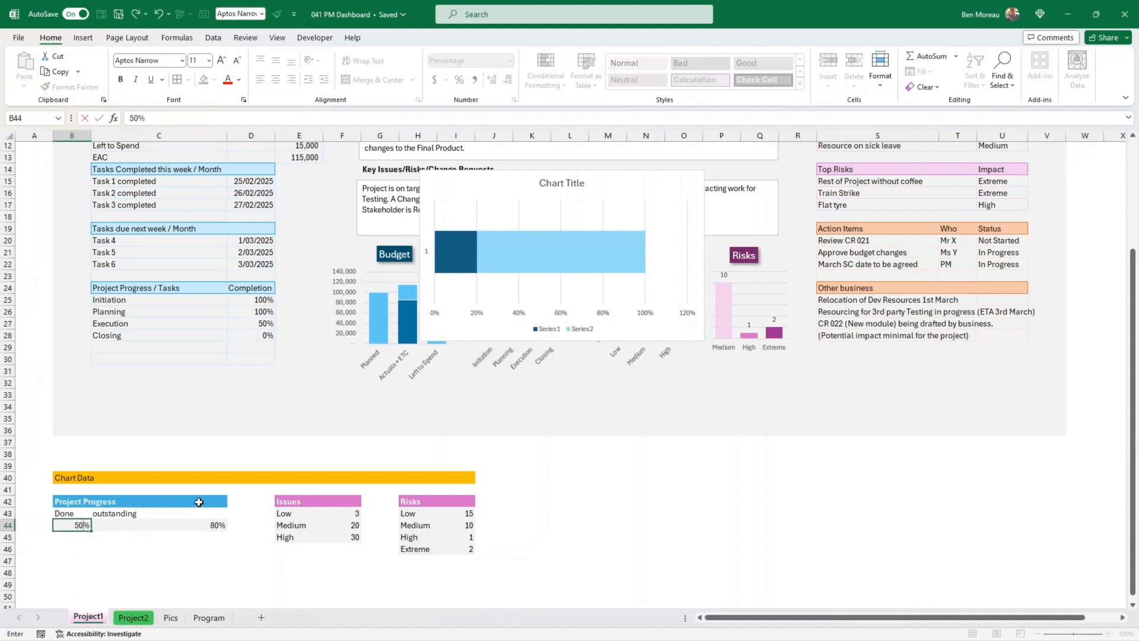
{"action": "key", "text": "Return"}
{"action": "key", "text": "Up"}
{"action": "type", "text": "80%"}
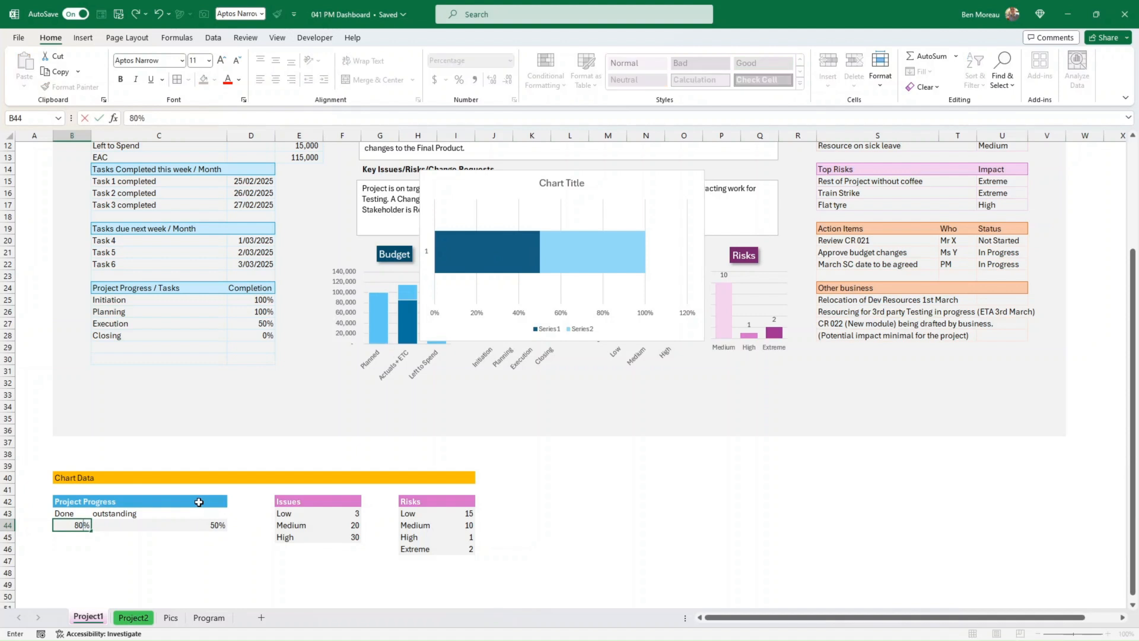
{"action": "key", "text": "Return"}
{"action": "key", "text": "Up"}
{"action": "type", "text": "90"}
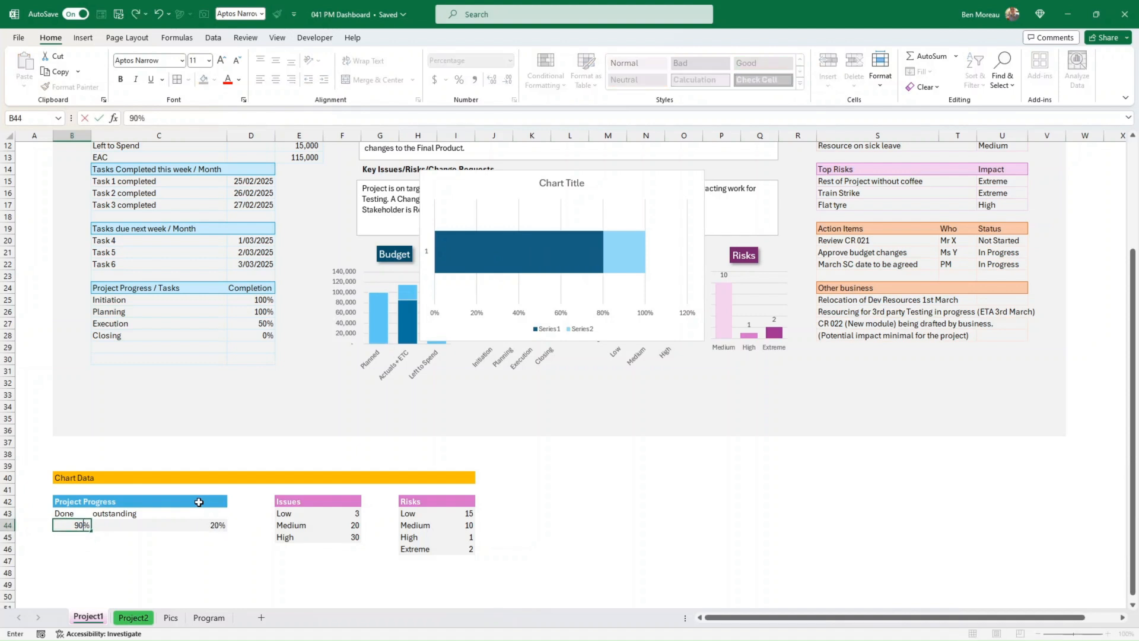
{"action": "key", "text": "Return"}
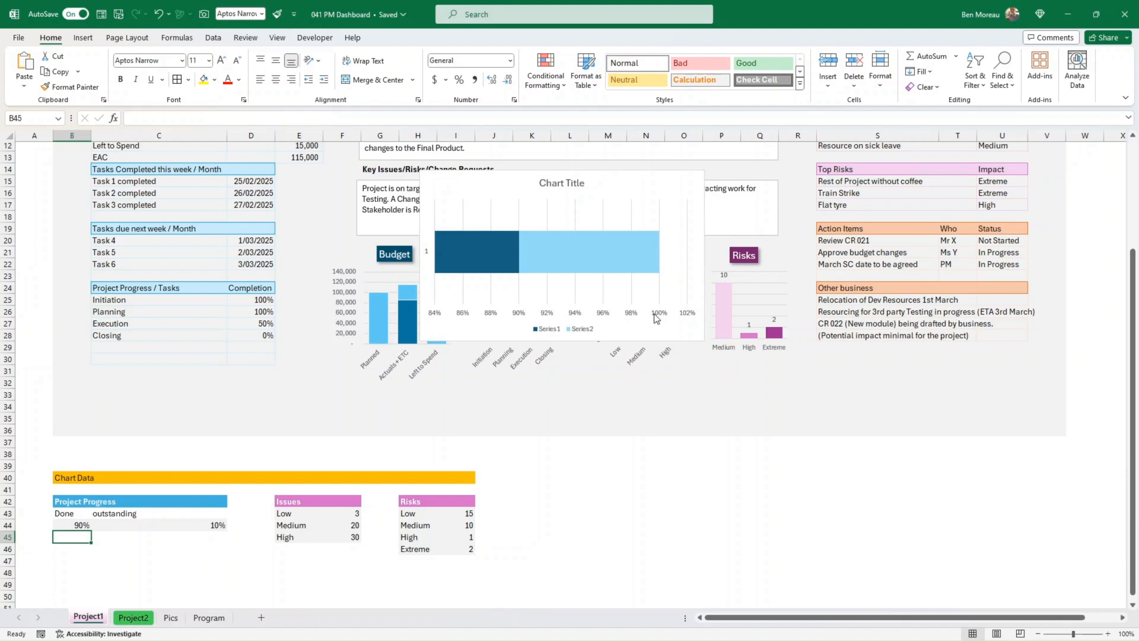
- Add data labels to the dark blue Done series of the new stacked bar chart
{"action": "scroll", "coordinate": [288, 351], "scroll_direction": "up", "scroll_amount": 4}
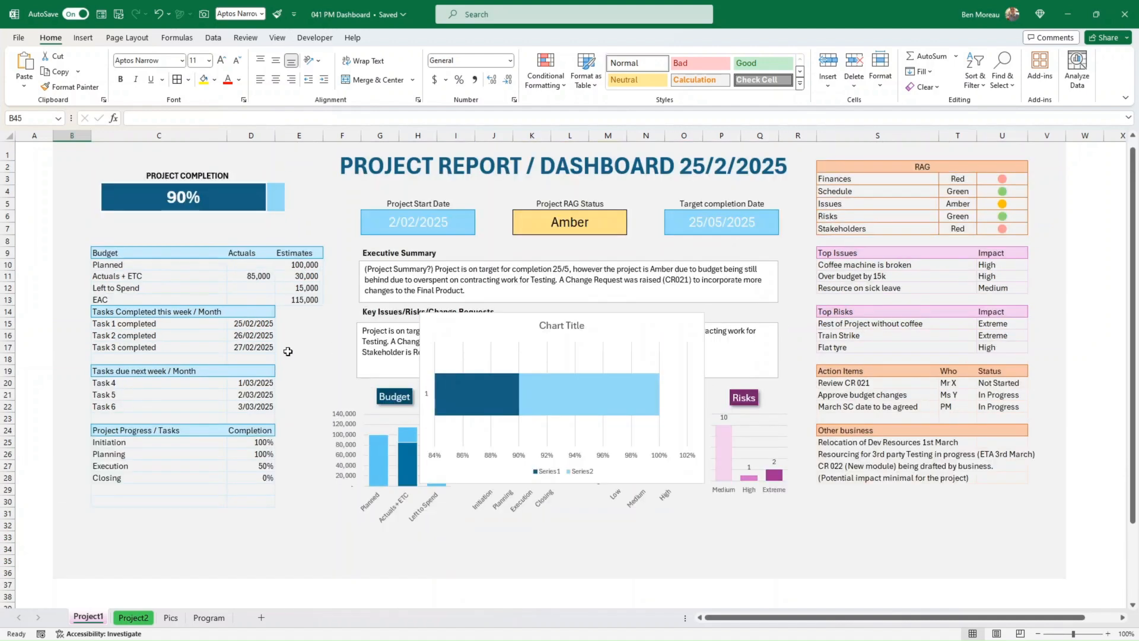
{"action": "mouse_move", "coordinate": [474, 401]}
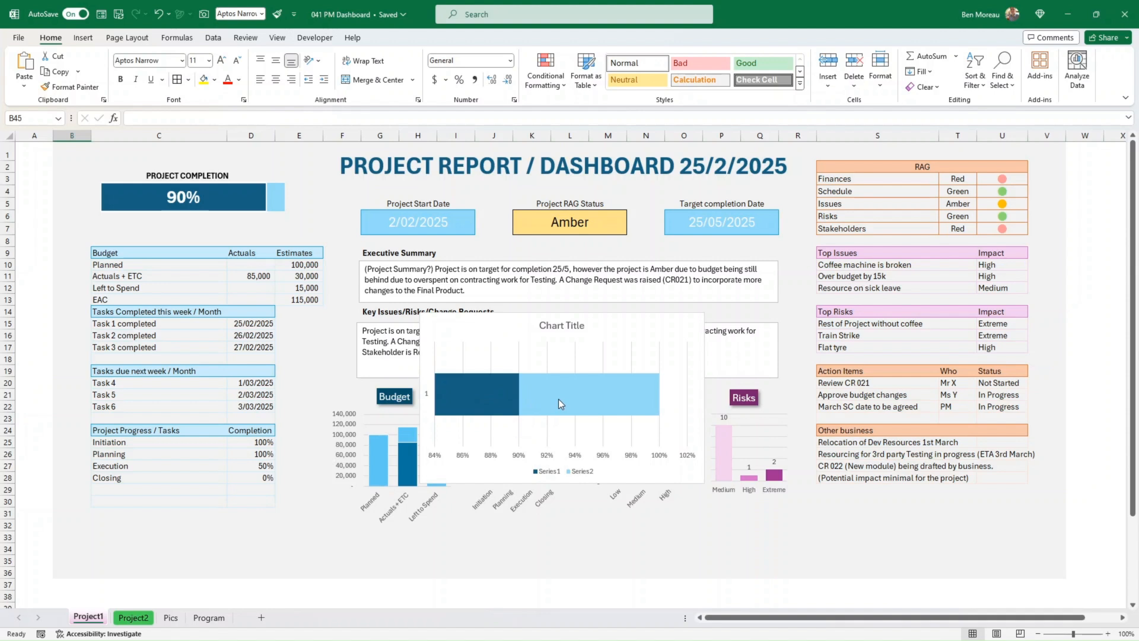
{"action": "left_click", "coordinate": [493, 399]}
{"action": "right_click", "coordinate": [493, 398]}
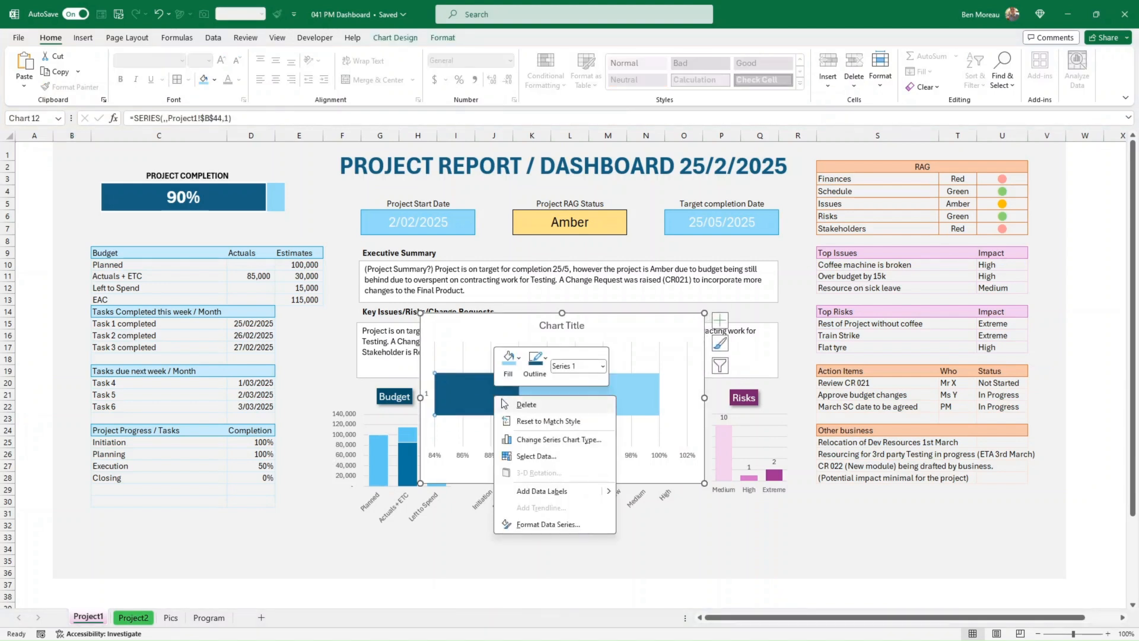
{"action": "left_click", "coordinate": [549, 493]}
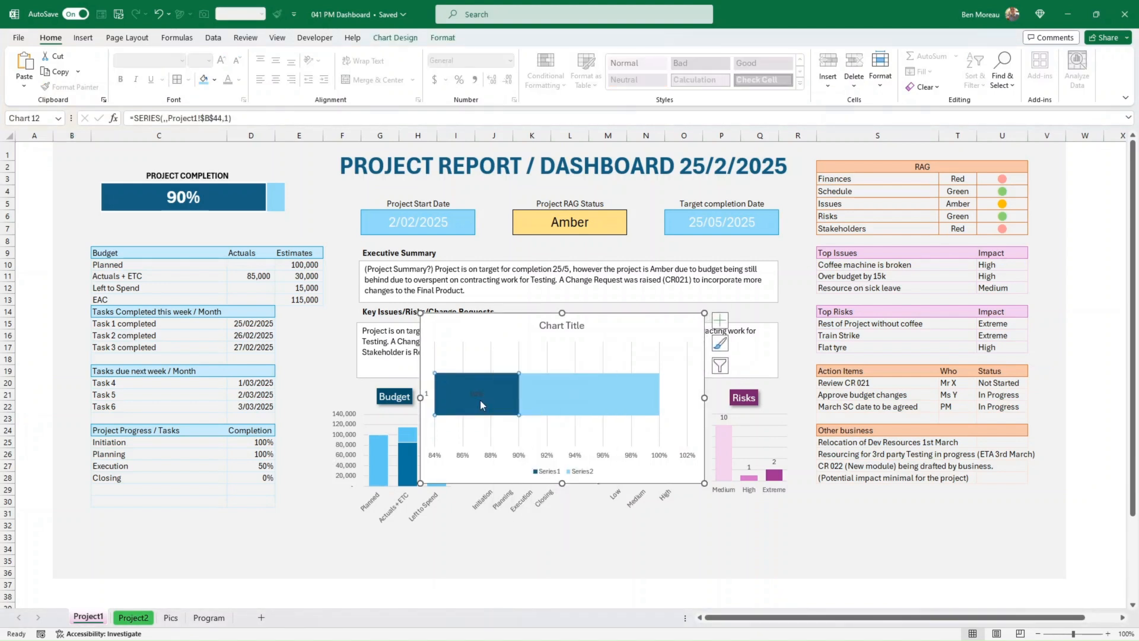
- Format the Done series' data label as white, bold text at size 18
{"action": "left_click", "coordinate": [478, 395]}
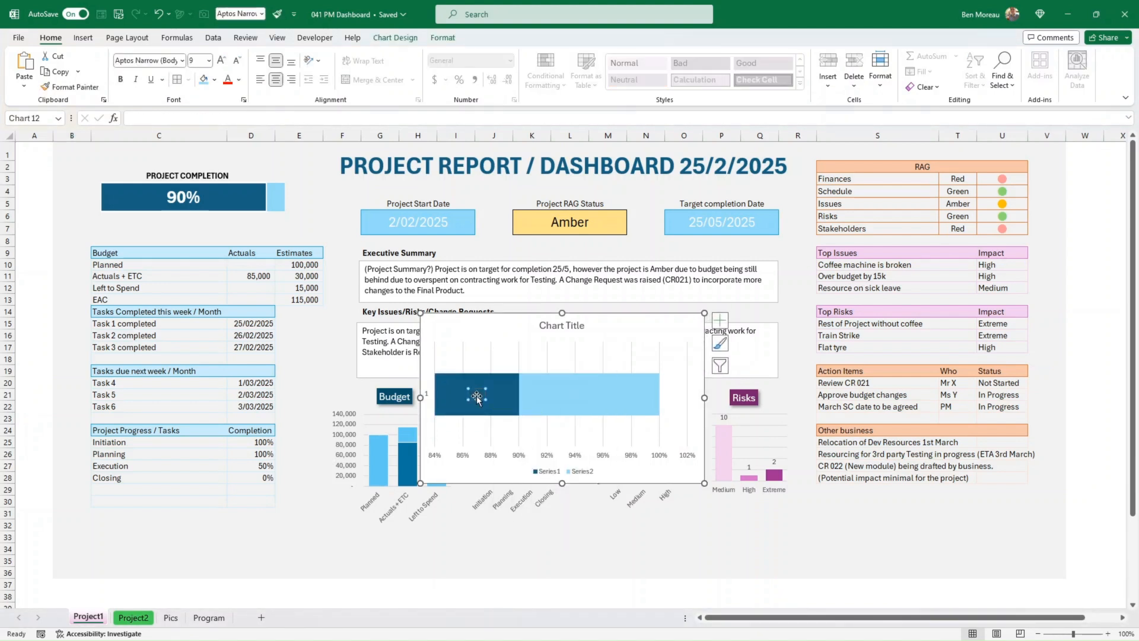
{"action": "left_click", "coordinate": [239, 80]}
{"action": "left_click", "coordinate": [226, 128]}
{"action": "left_click", "coordinate": [222, 61]}
{"action": "left_click", "coordinate": [222, 61]}
{"action": "left_click", "coordinate": [221, 61]}
{"action": "left_click", "coordinate": [222, 61]}
{"action": "left_click", "coordinate": [222, 61]}
{"action": "left_click", "coordinate": [222, 61]}
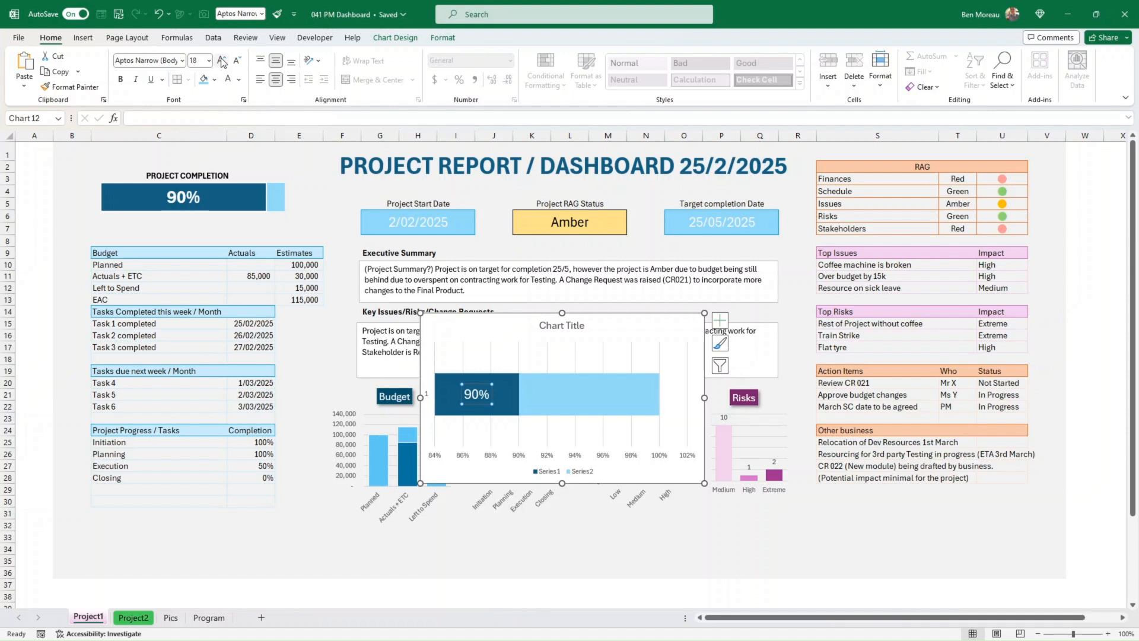
{"action": "left_click", "coordinate": [121, 80]}
- Fix the stacked bar chart's horizontal axis bounds at a minimum of 0 and a maximum of 1
{"action": "left_click", "coordinate": [553, 455]}
{"action": "right_click", "coordinate": [555, 457]}
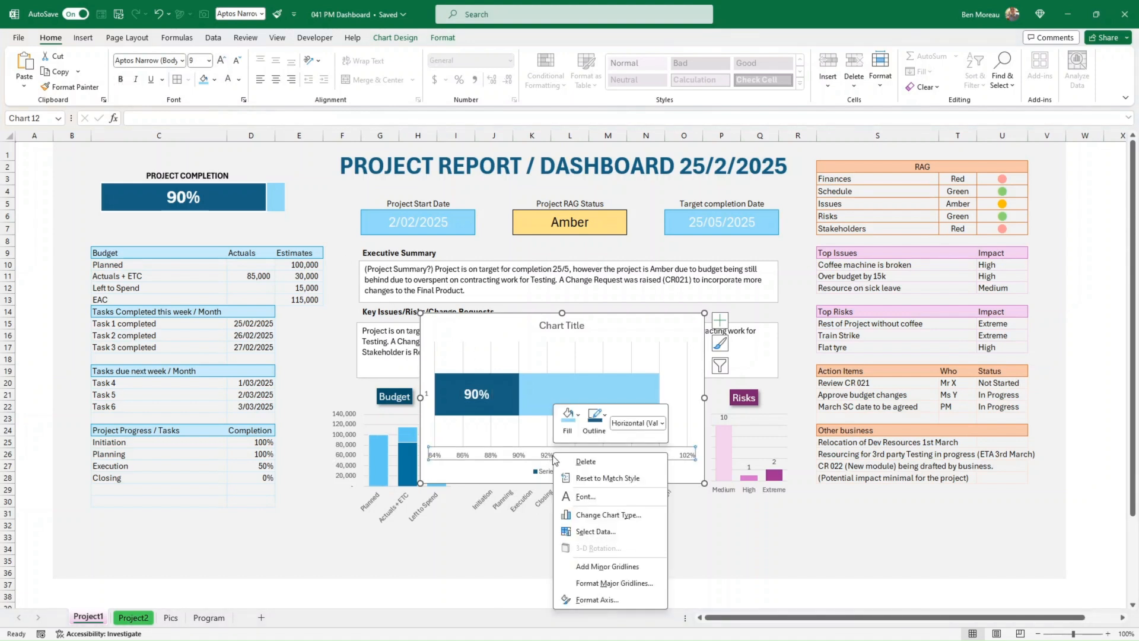
{"action": "left_click", "coordinate": [614, 600]}
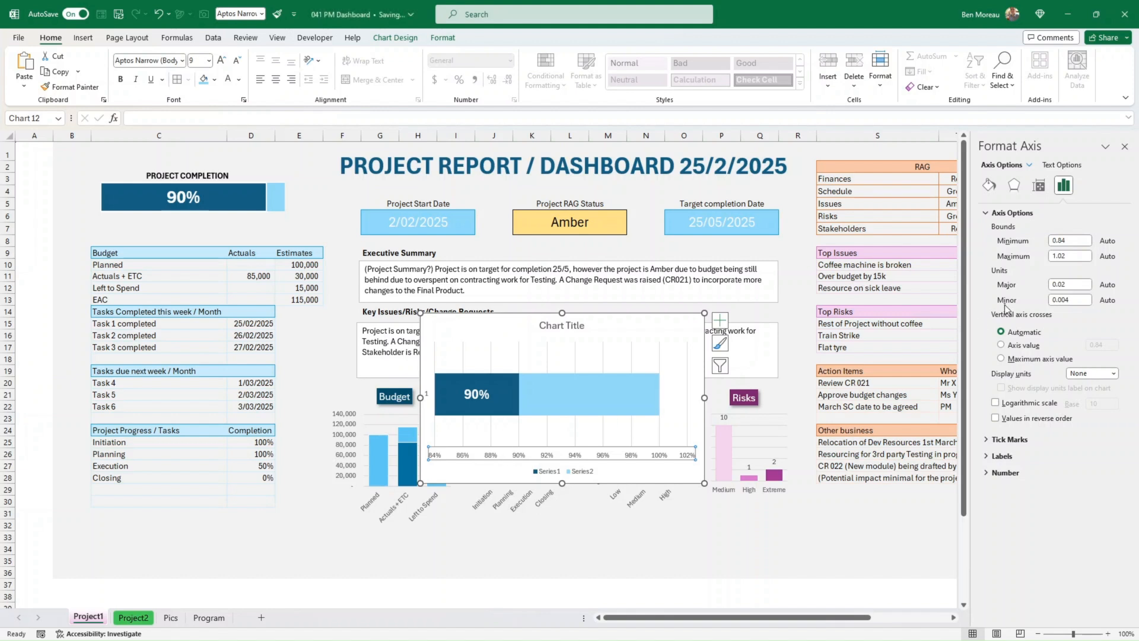
{"action": "double_click", "coordinate": [1074, 239]}
{"action": "type", "text": "0"}
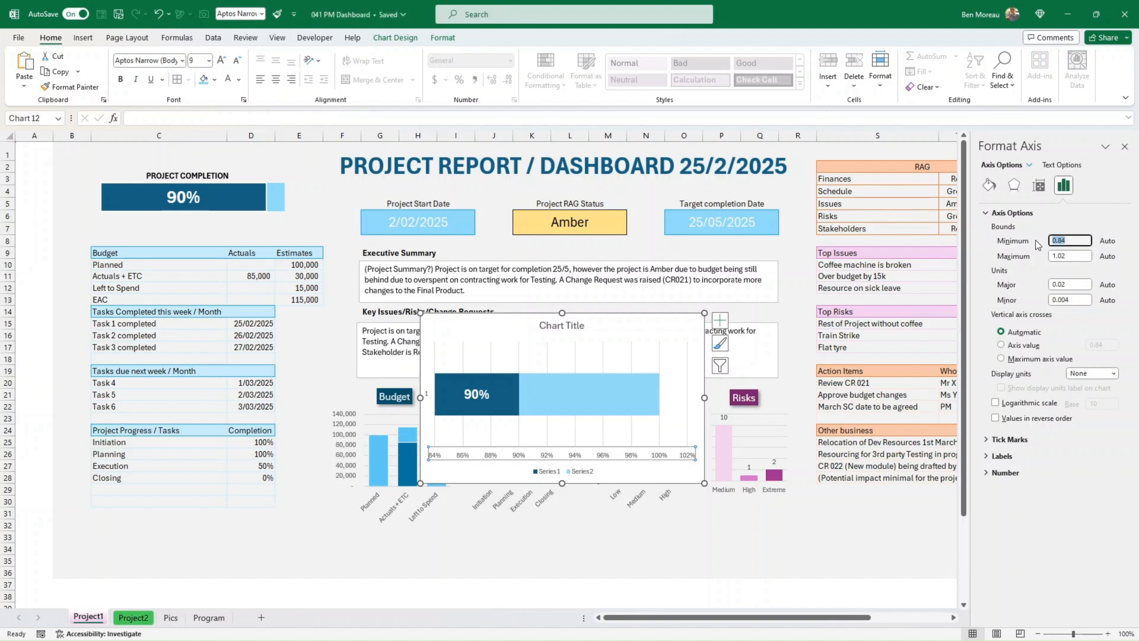
{"action": "key", "text": "Return"}
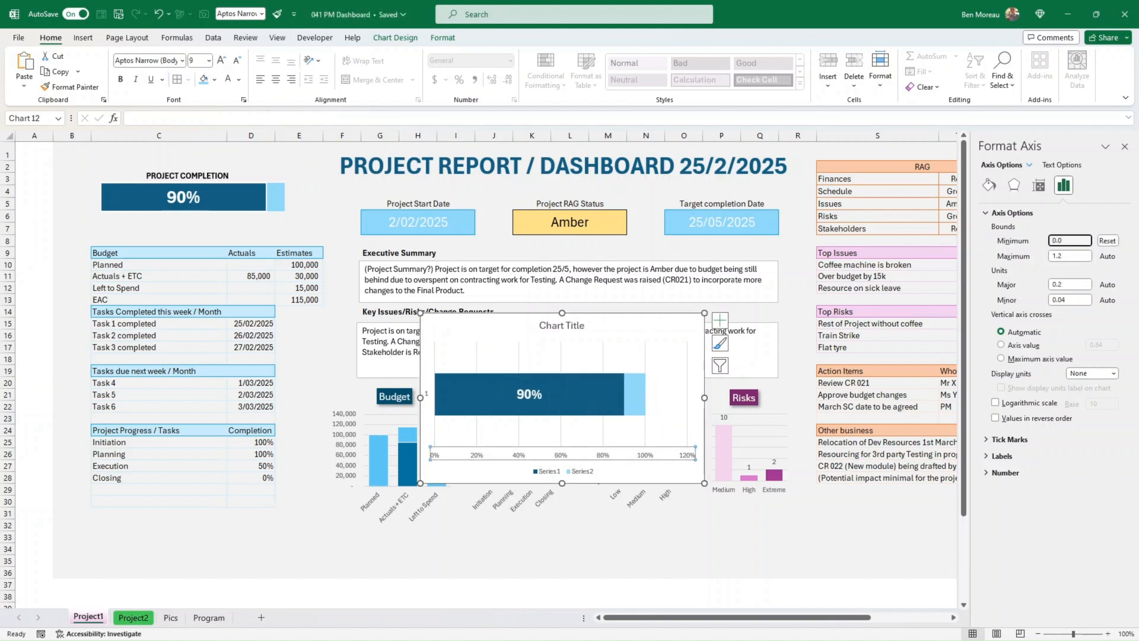
{"action": "key", "text": "Tab"}
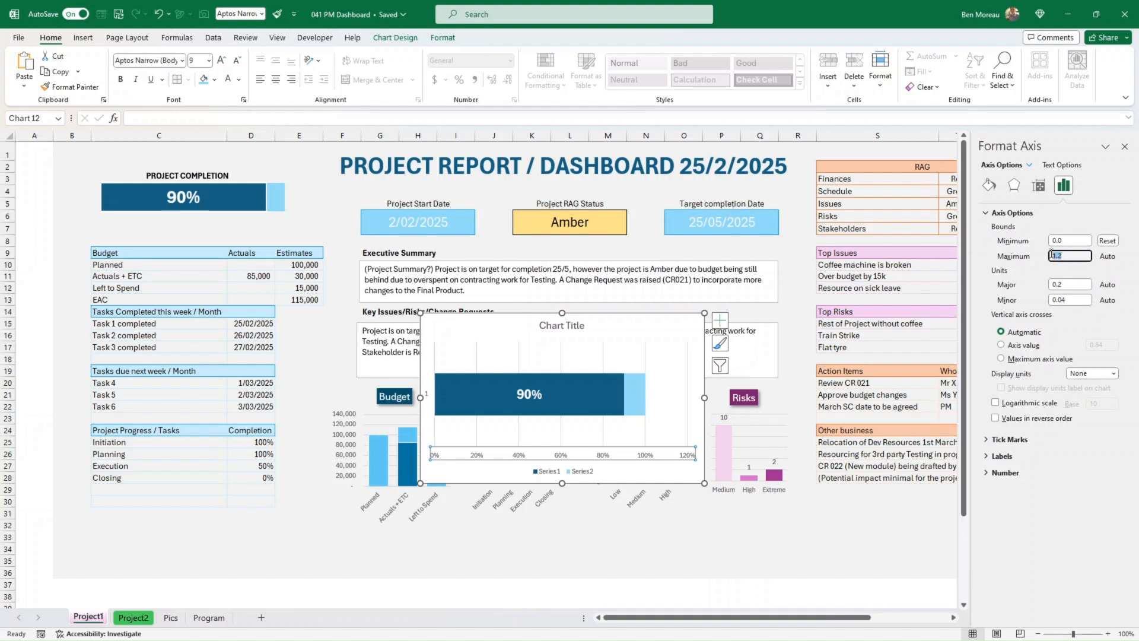
{"action": "type", "text": "1"}
{"action": "key", "text": "Return"}
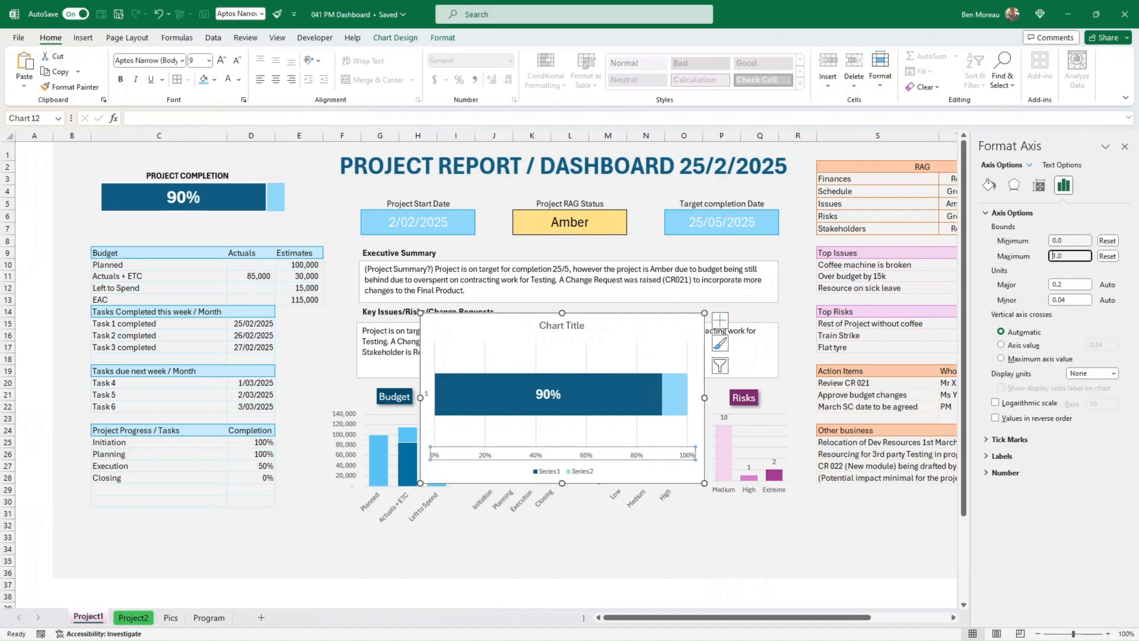
{"action": "left_click", "coordinate": [659, 537]}
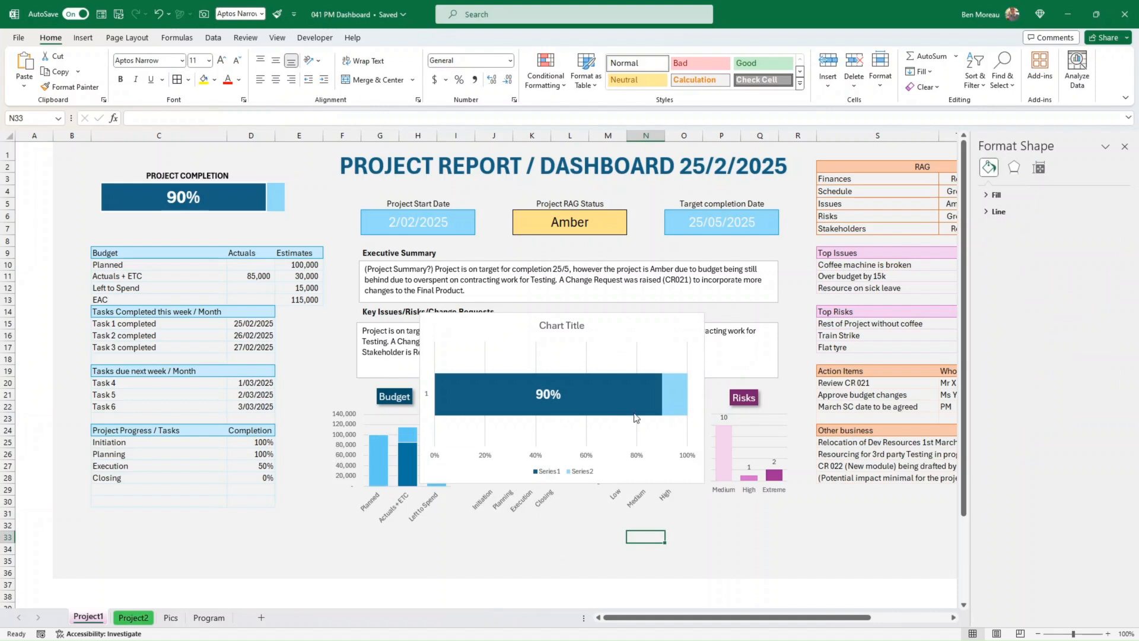
- Test the fixed axis by setting the Done percentage in B44 to 10%, 60% and back to 90%
{"action": "scroll", "coordinate": [184, 541], "scroll_direction": "down", "scroll_amount": 2}
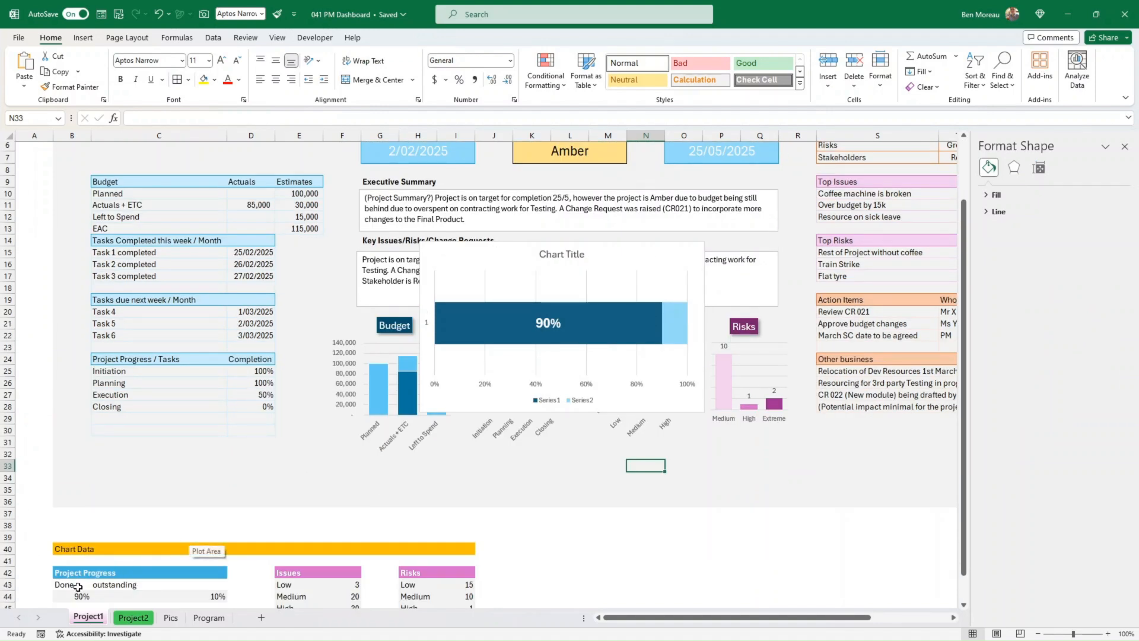
{"action": "scroll", "coordinate": [74, 573], "scroll_direction": "down", "scroll_amount": 1}
{"action": "left_click", "coordinate": [70, 562]}
{"action": "type", "text": "10%"}
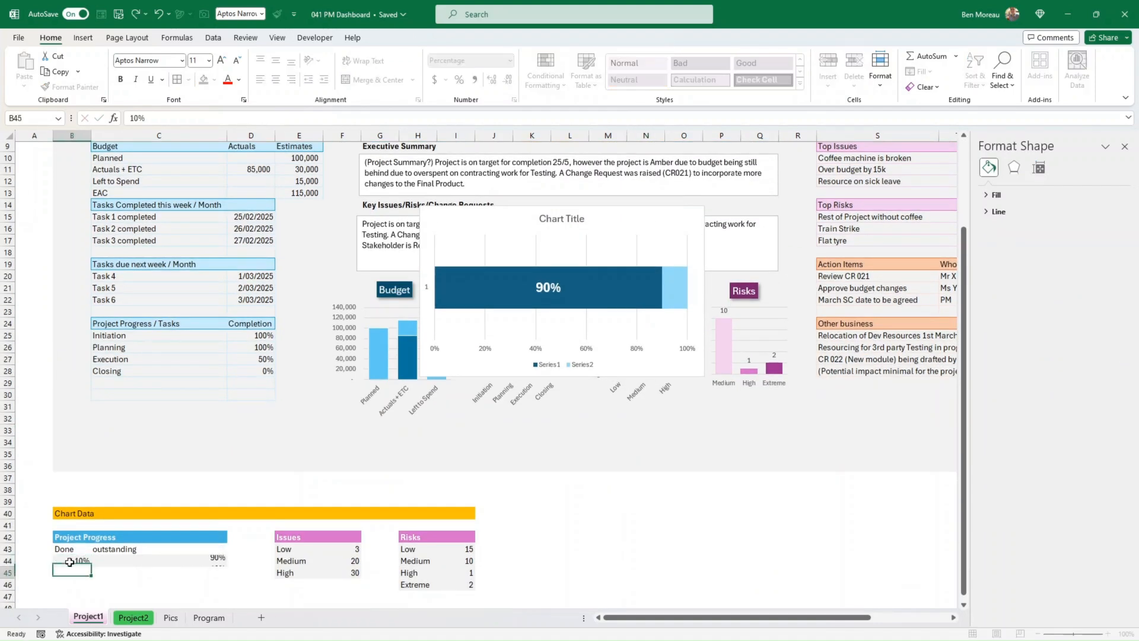
{"action": "key", "text": "ctrl+Return"}
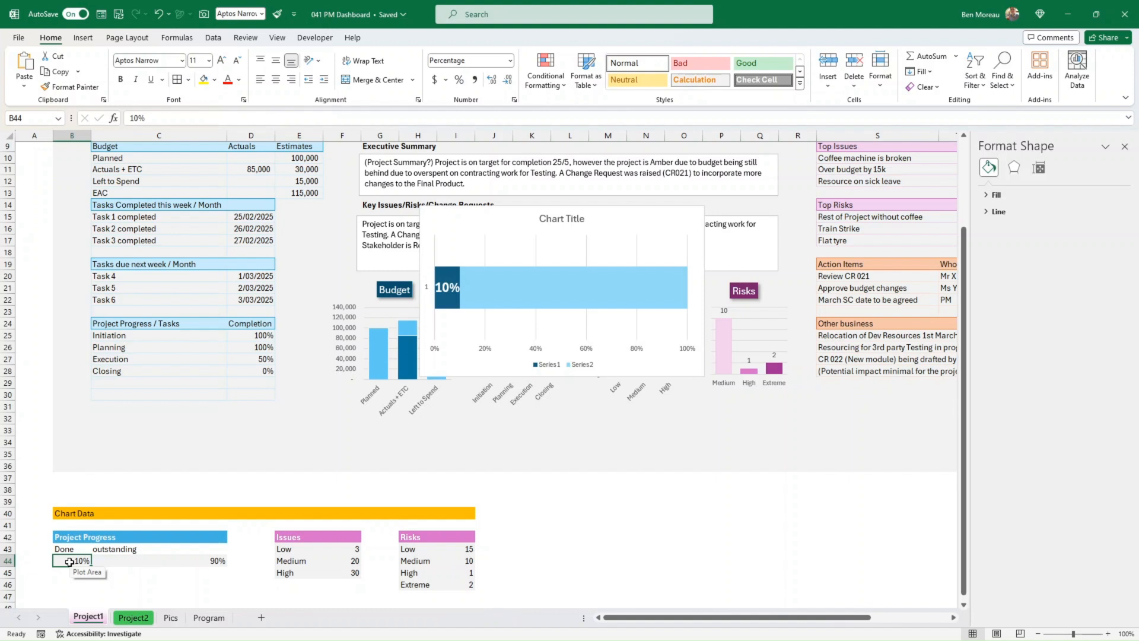
{"action": "type", "text": "60%"}
{"action": "key", "text": "ctrl+Return"}
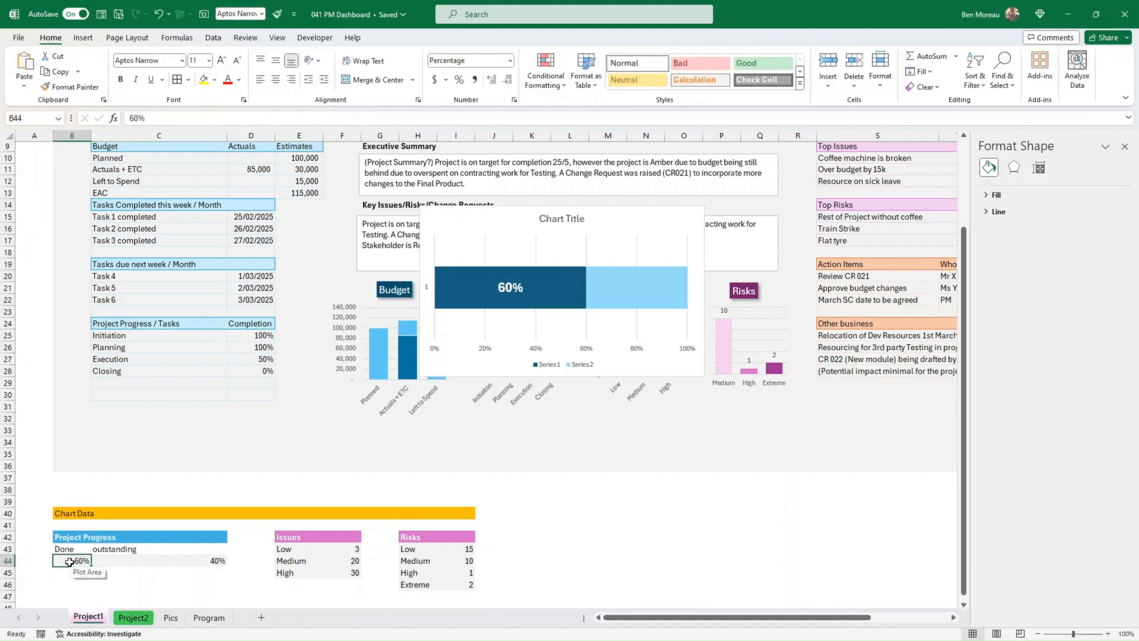
{"action": "type", "text": "90%"}
{"action": "key", "text": "Return"}
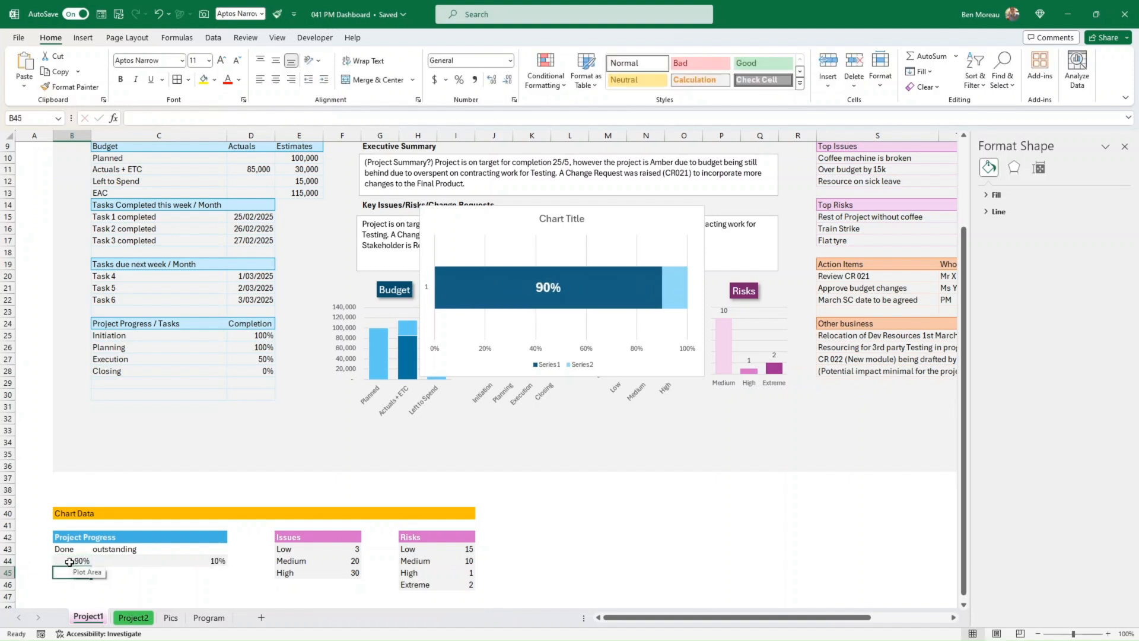
- Delete the horizontal axis and the vertical gridlines from the stacked bar chart
{"action": "scroll", "coordinate": [168, 418], "scroll_direction": "up", "scroll_amount": 3}
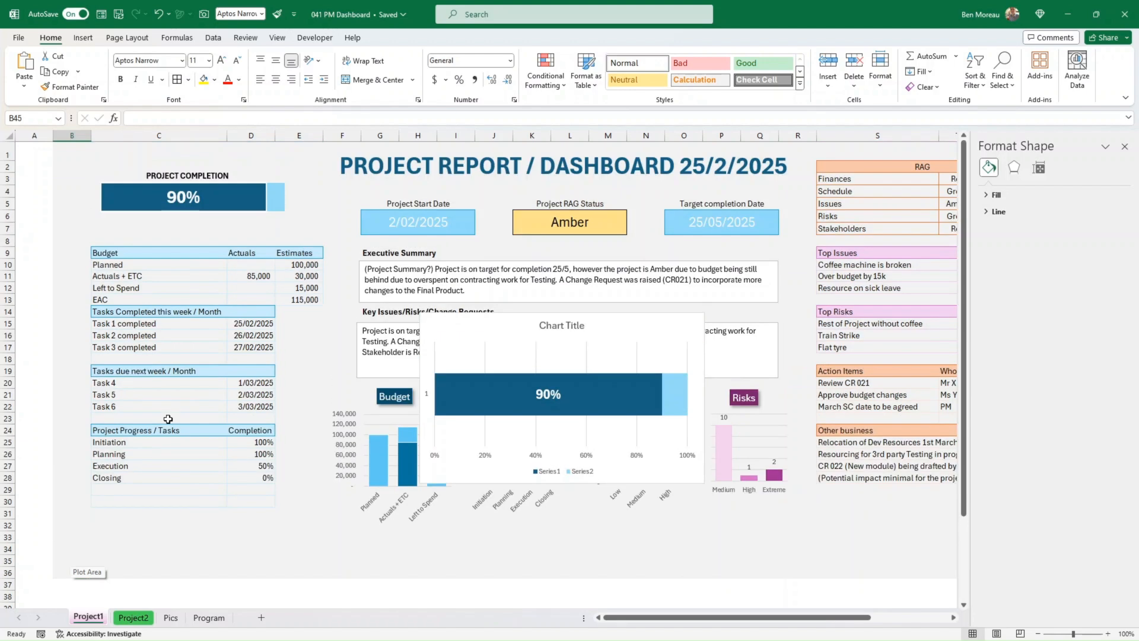
{"action": "left_click", "coordinate": [538, 459]}
{"action": "key", "text": "Delete"}
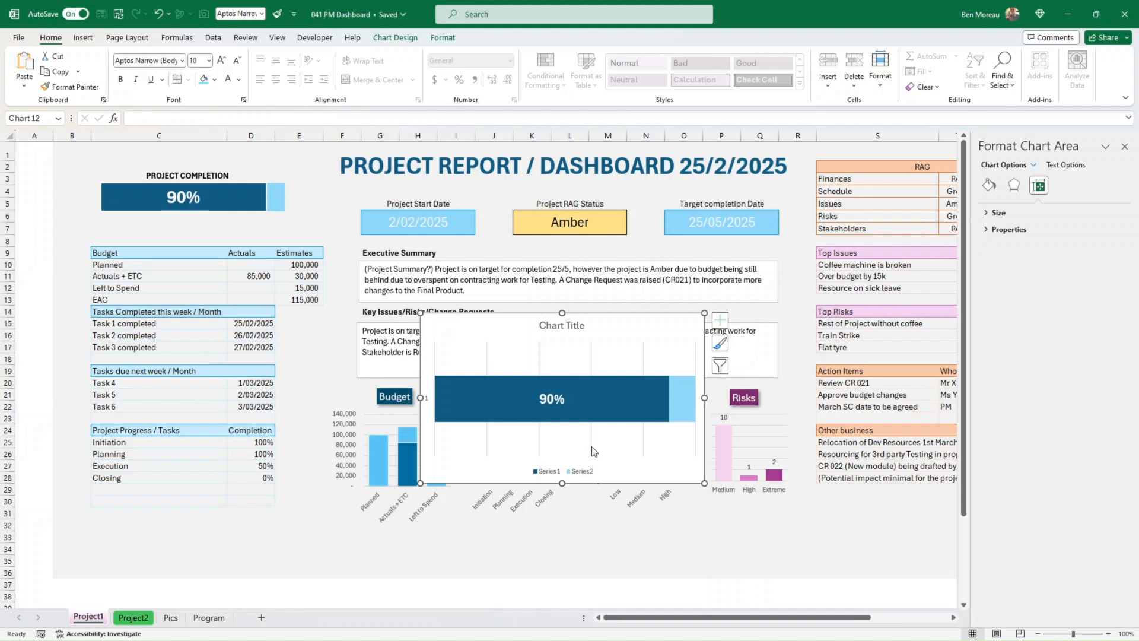
{"action": "left_click", "coordinate": [591, 449]}
{"action": "key", "text": "Delete"}
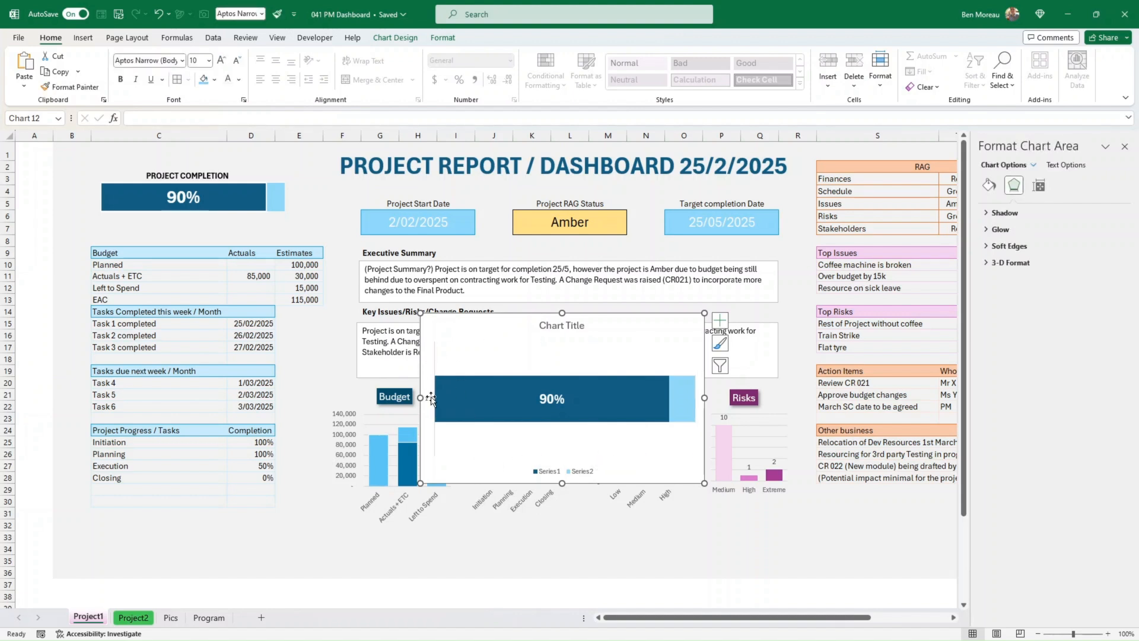
- Give the Done series a solid white border and increase the border's width
{"action": "right_click", "coordinate": [609, 406]}
{"action": "left_click", "coordinate": [583, 411]}
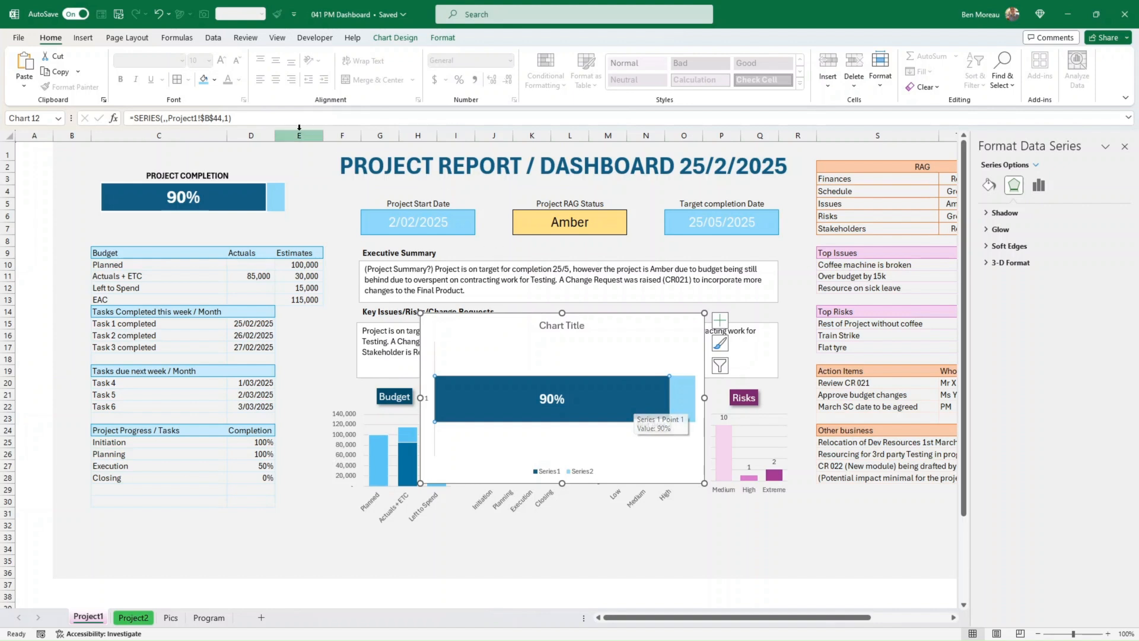
{"action": "right_click", "coordinate": [583, 408]}
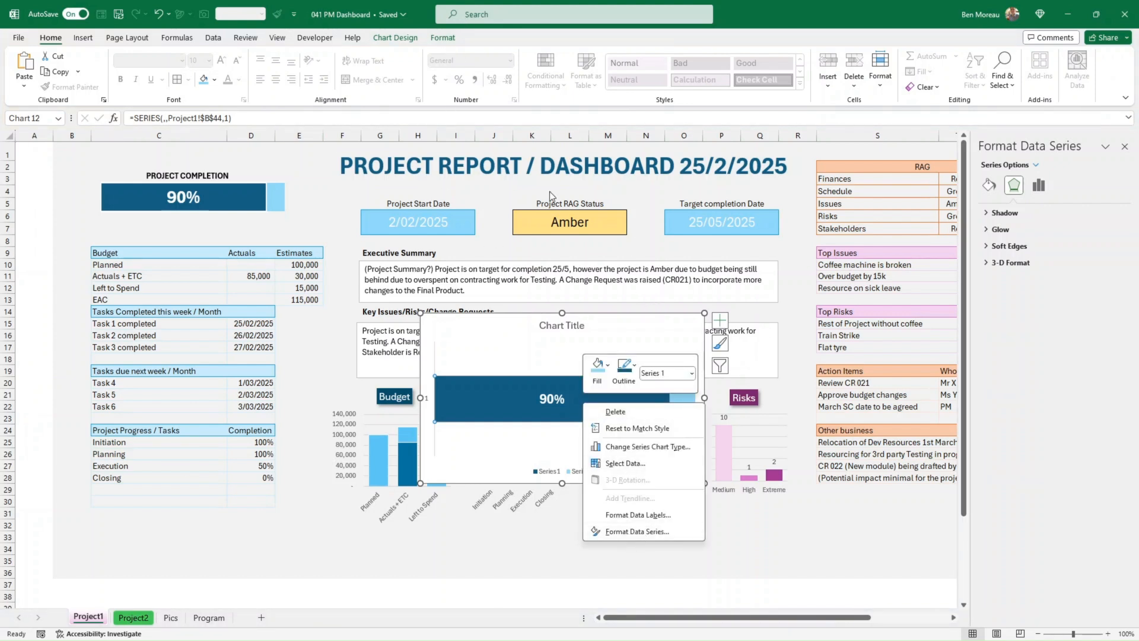
{"action": "left_click", "coordinate": [643, 532]}
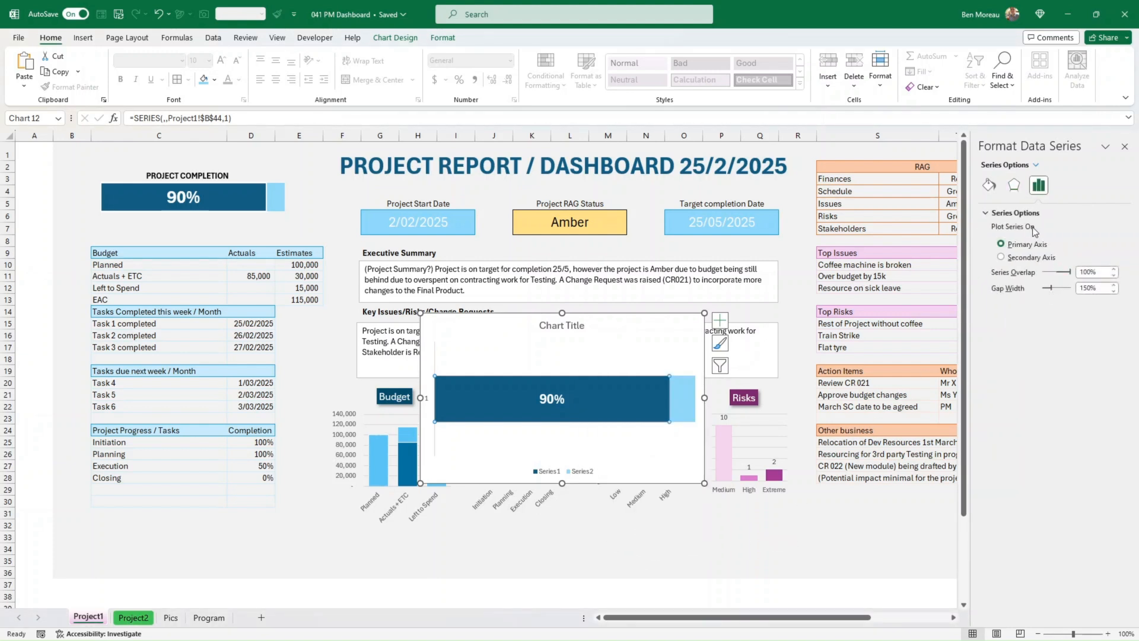
{"action": "left_click", "coordinate": [989, 184]}
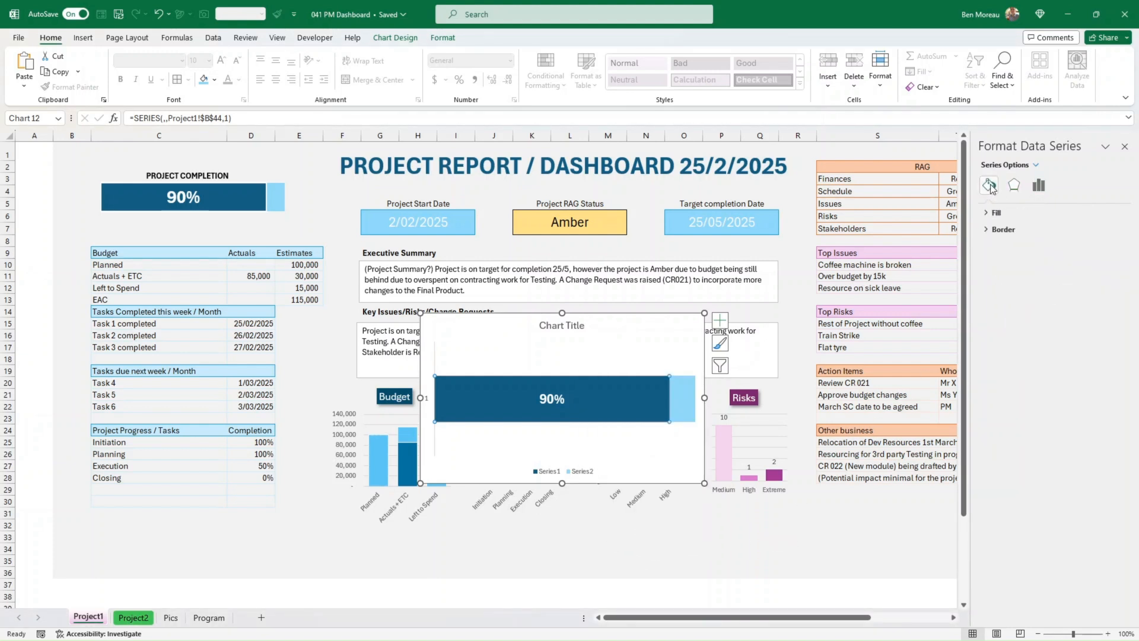
{"action": "left_click", "coordinate": [1002, 229]}
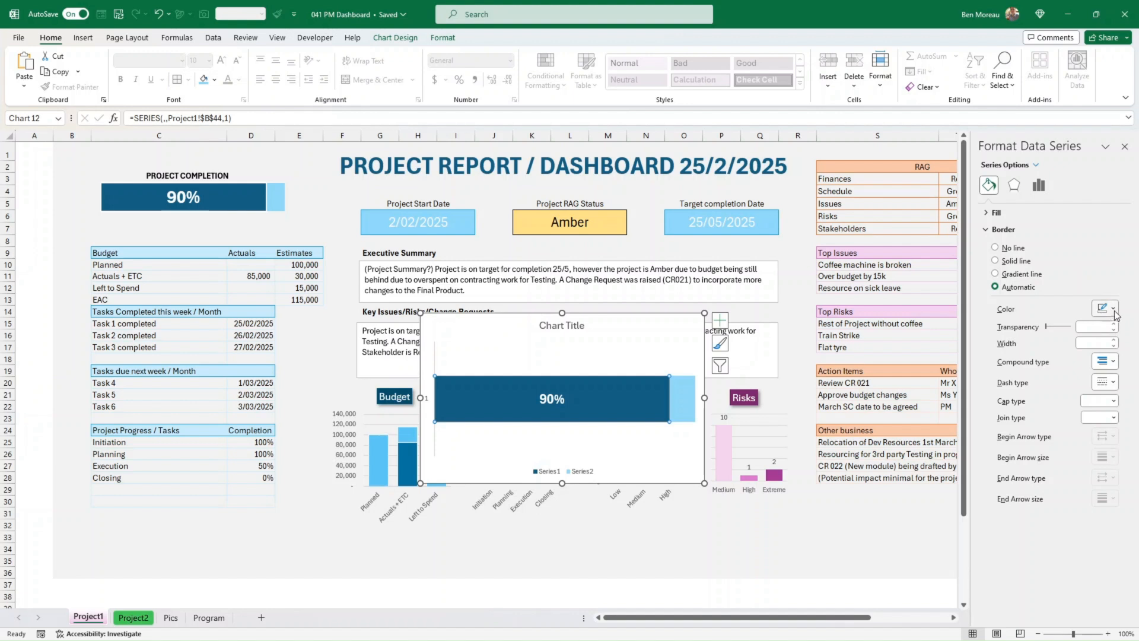
{"action": "left_click", "coordinate": [1114, 309]}
{"action": "left_click", "coordinate": [1040, 340]}
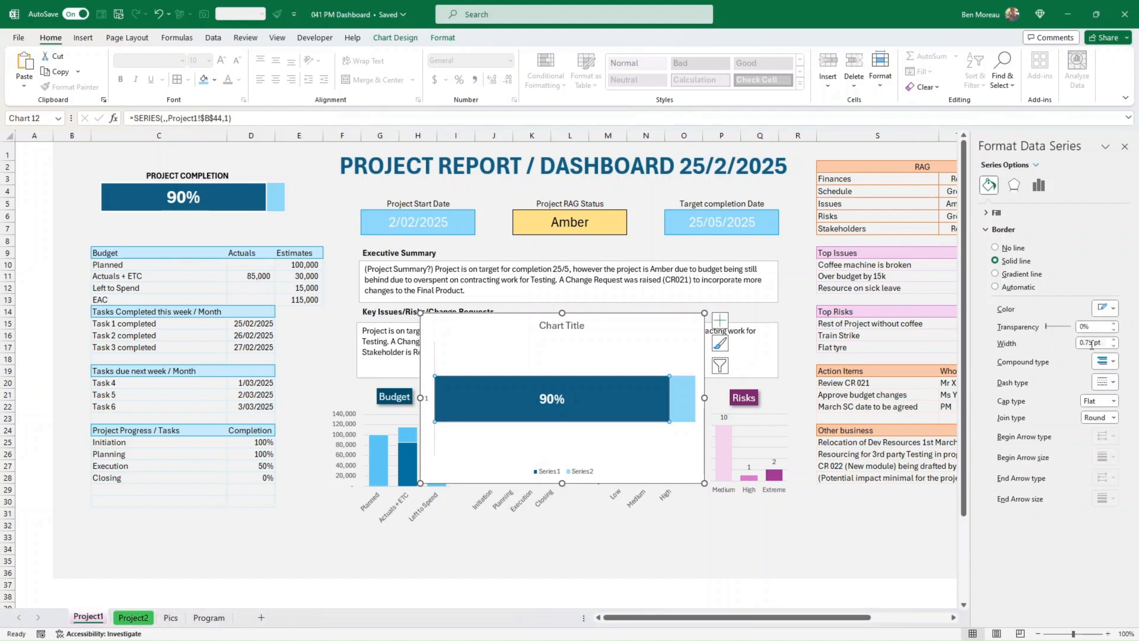
{"action": "left_click", "coordinate": [1114, 339]}
{"action": "left_click", "coordinate": [1114, 339]}
{"action": "left_click", "coordinate": [1114, 339]}
{"action": "left_click", "coordinate": [772, 528]}
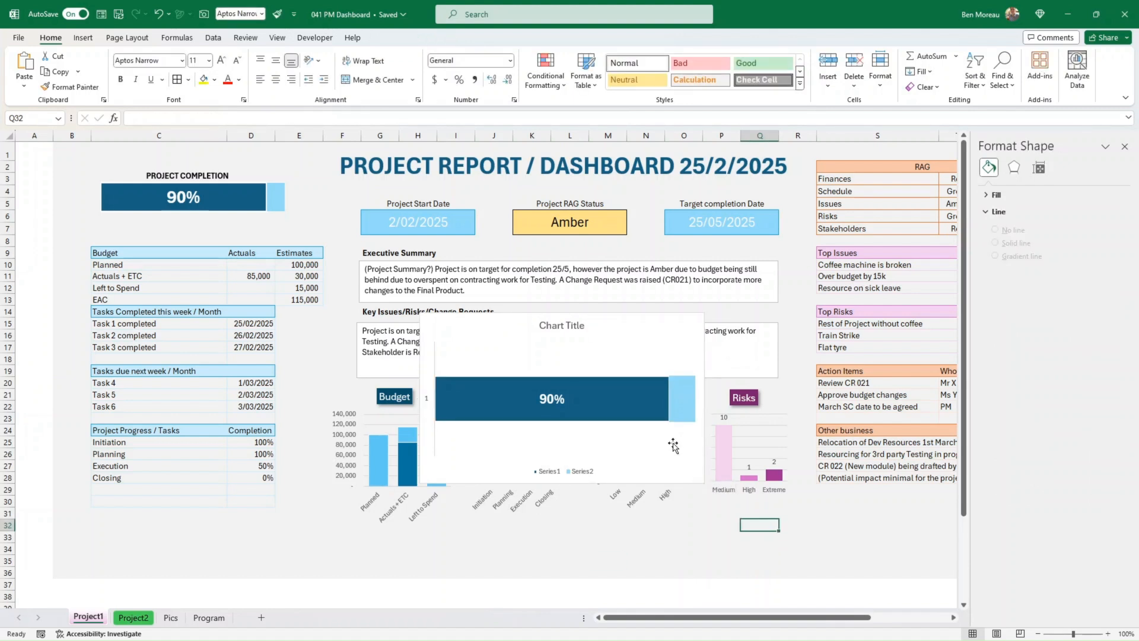
- Give the light-blue remainder series of the stacked bar chart a solid white border
{"action": "mouse_move", "coordinate": [678, 404]}
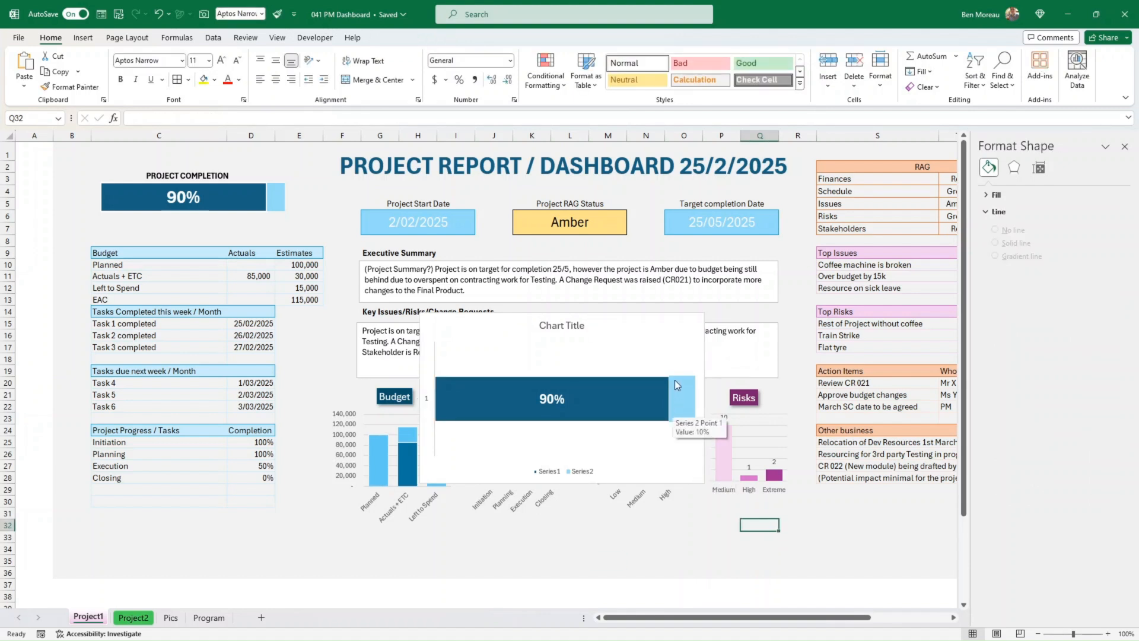
{"action": "mouse_move", "coordinate": [661, 380]}
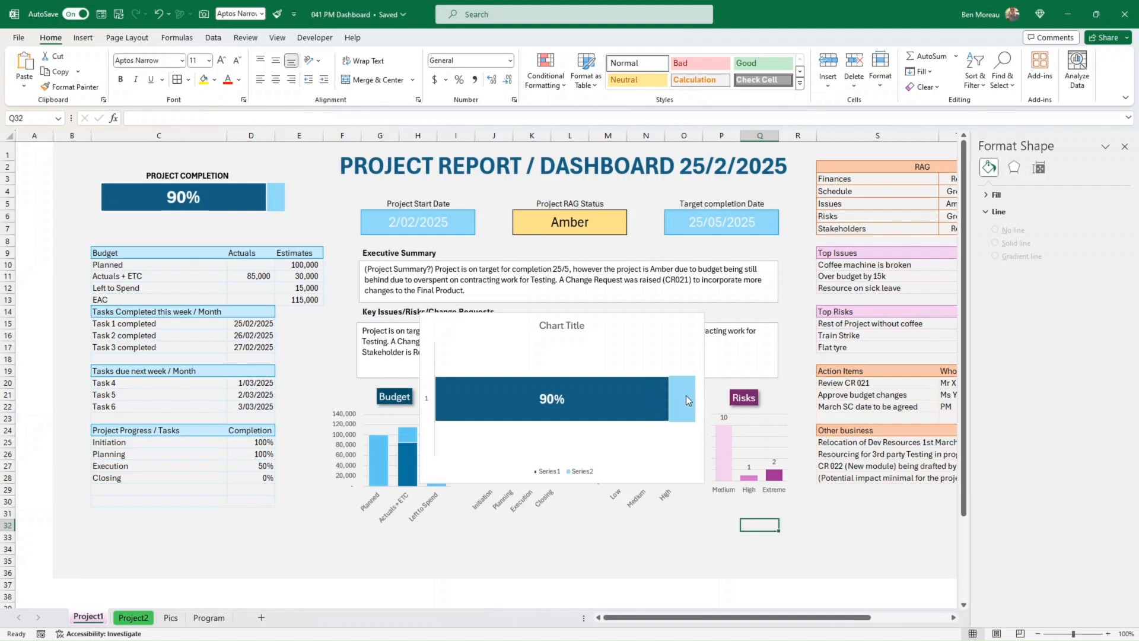
{"action": "left_click", "coordinate": [682, 400]}
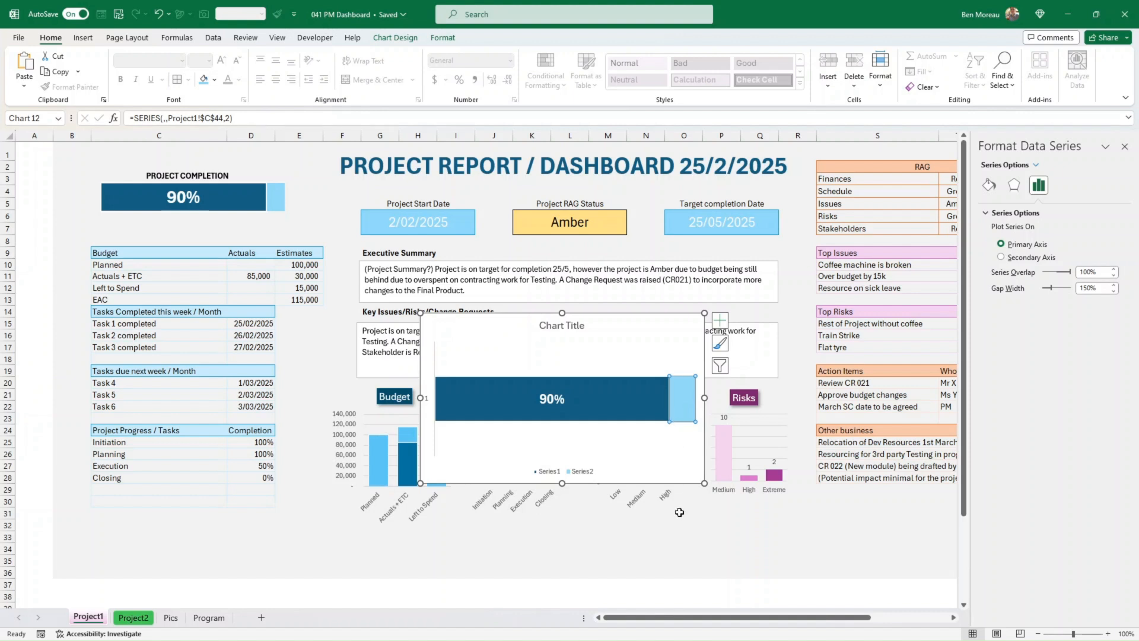
{"action": "left_click", "coordinate": [683, 536]}
{"action": "left_click", "coordinate": [678, 398]}
{"action": "right_click", "coordinate": [680, 400]}
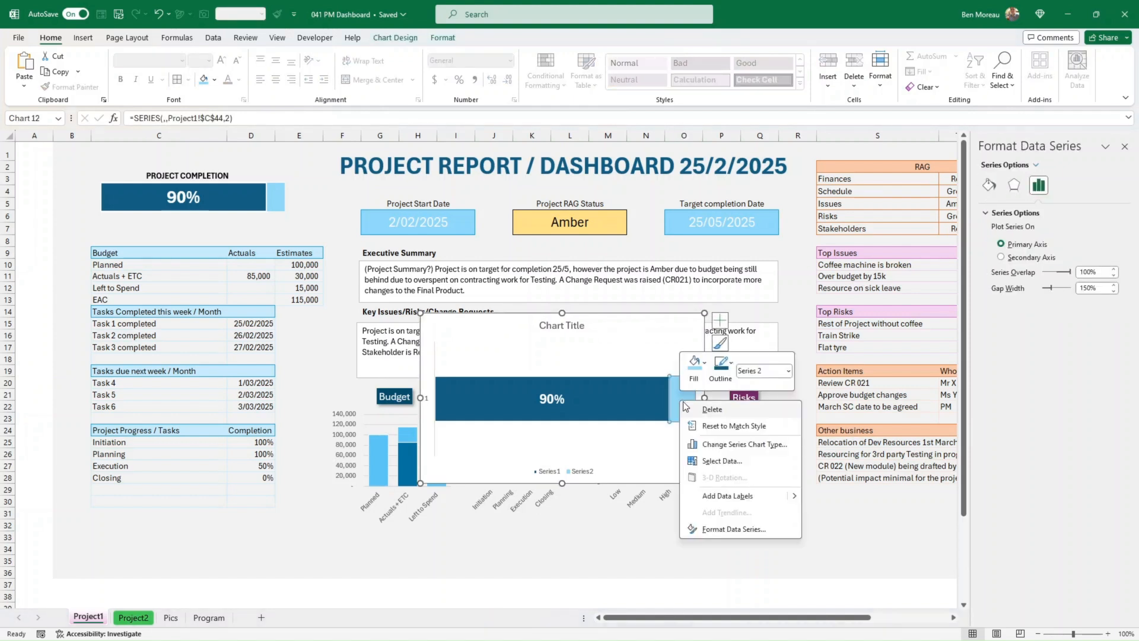
{"action": "left_click", "coordinate": [721, 529]}
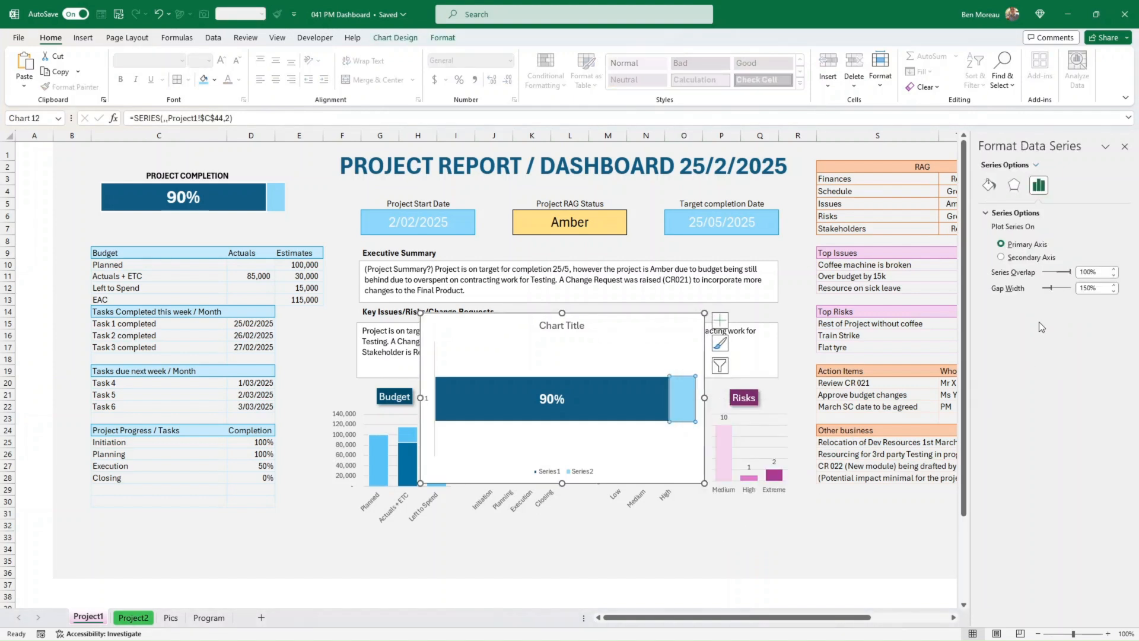
{"action": "left_click", "coordinate": [989, 185]}
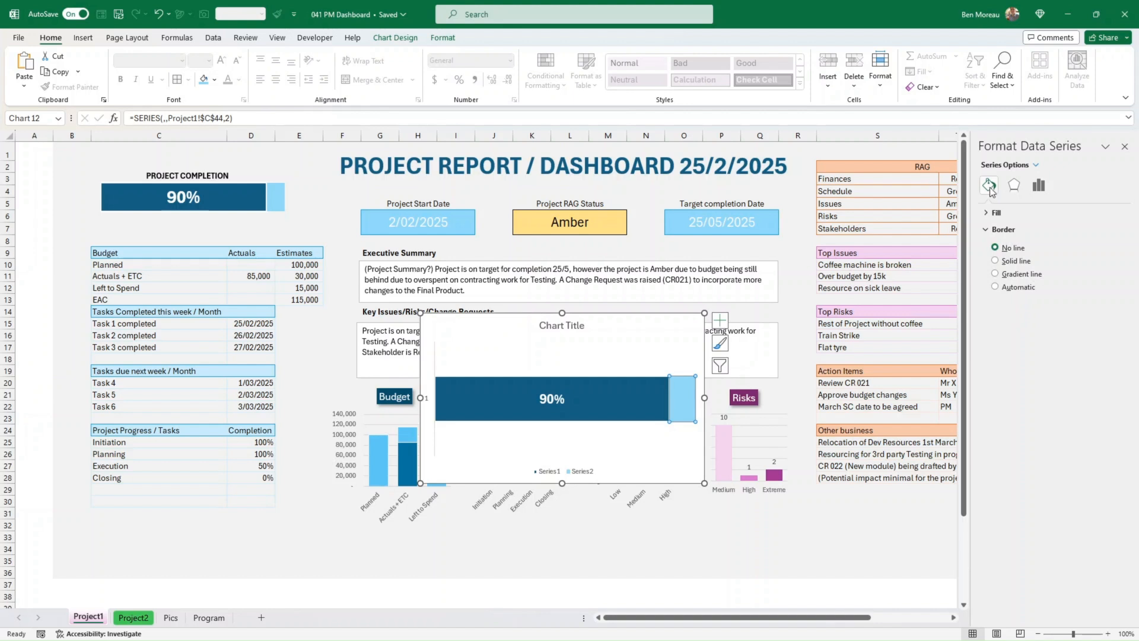
{"action": "left_click", "coordinate": [998, 261]}
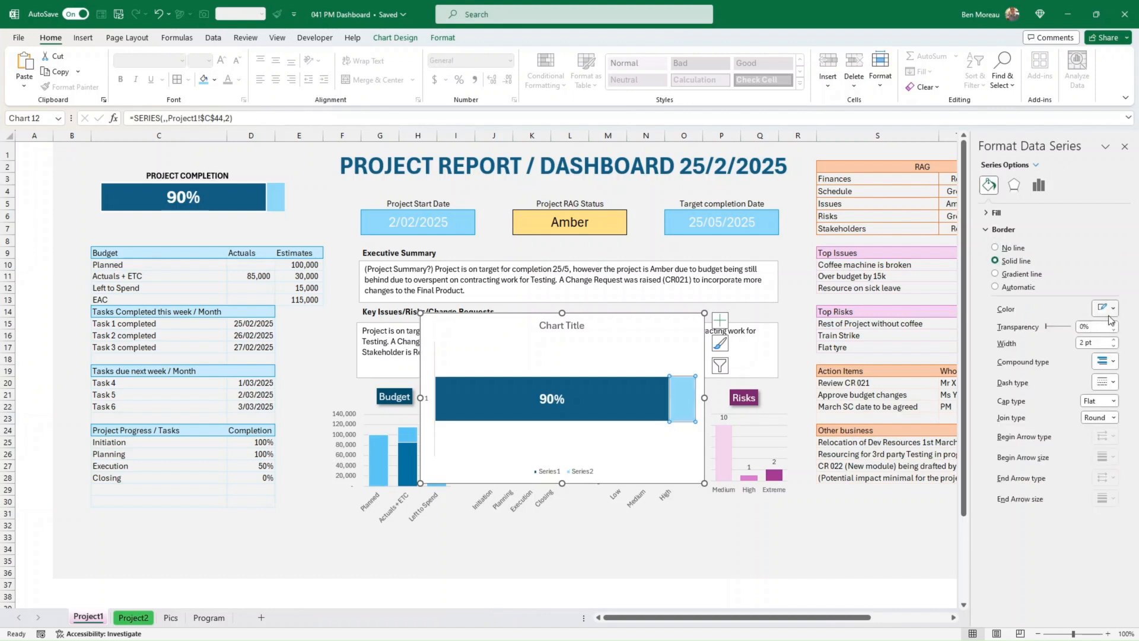
{"action": "left_click", "coordinate": [1100, 309]}
{"action": "left_click", "coordinate": [1110, 284]}
{"action": "left_click", "coordinate": [1104, 310]}
{"action": "left_click", "coordinate": [1104, 311]}
{"action": "left_click", "coordinate": [807, 537]}
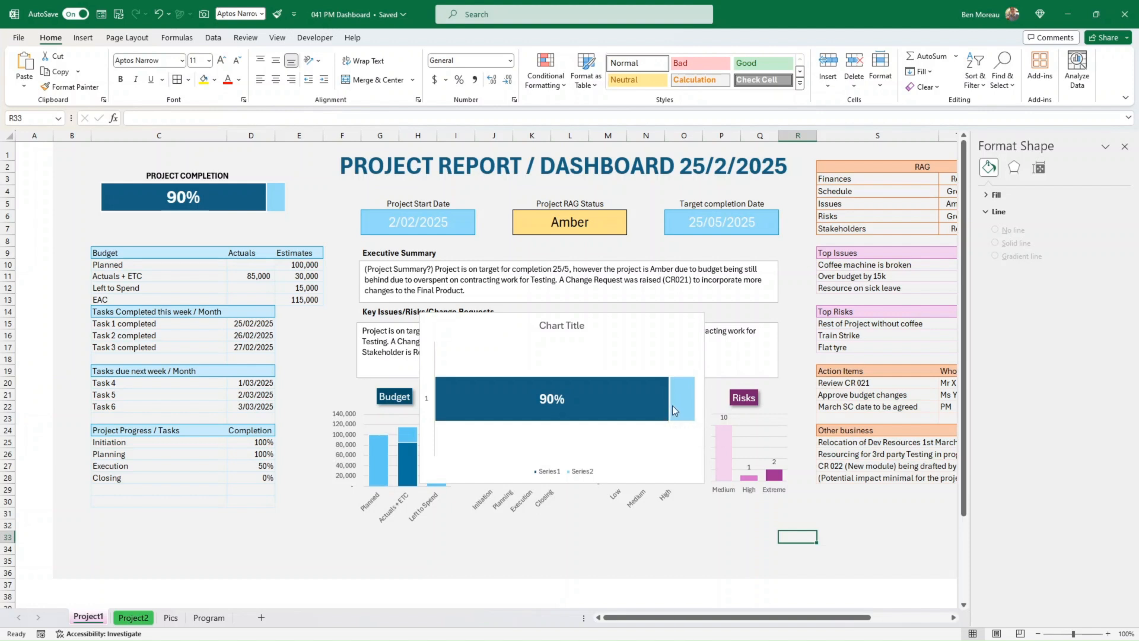
- Delete the practice stacked bar chart covering the dashboard and close the formatting pane
{"action": "left_click", "coordinate": [666, 481]}
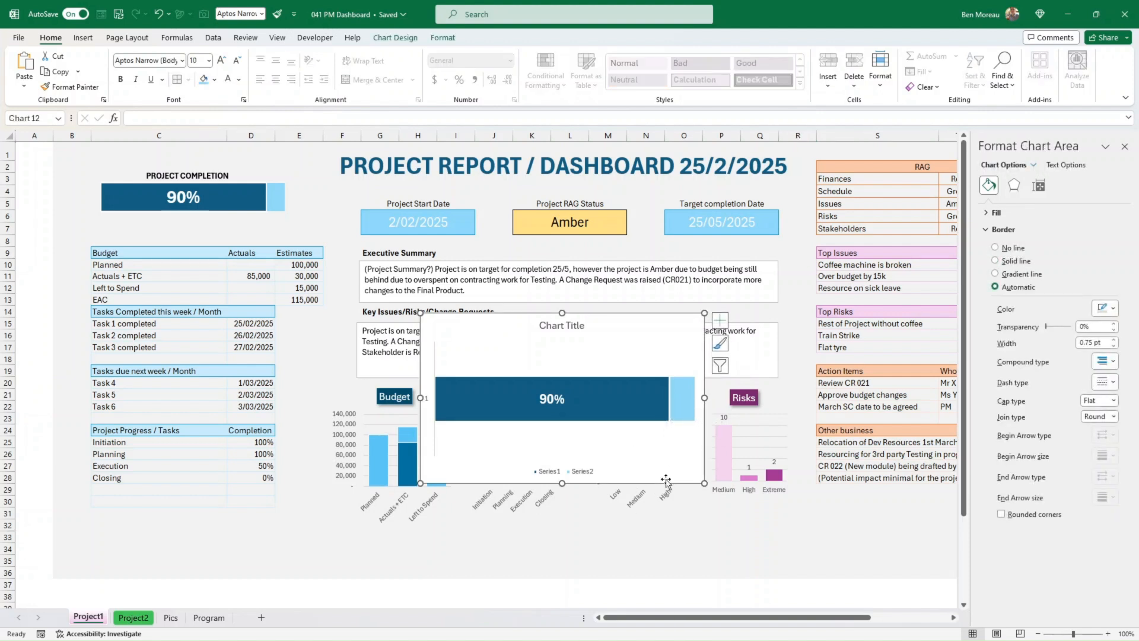
{"action": "key", "text": "Delete"}
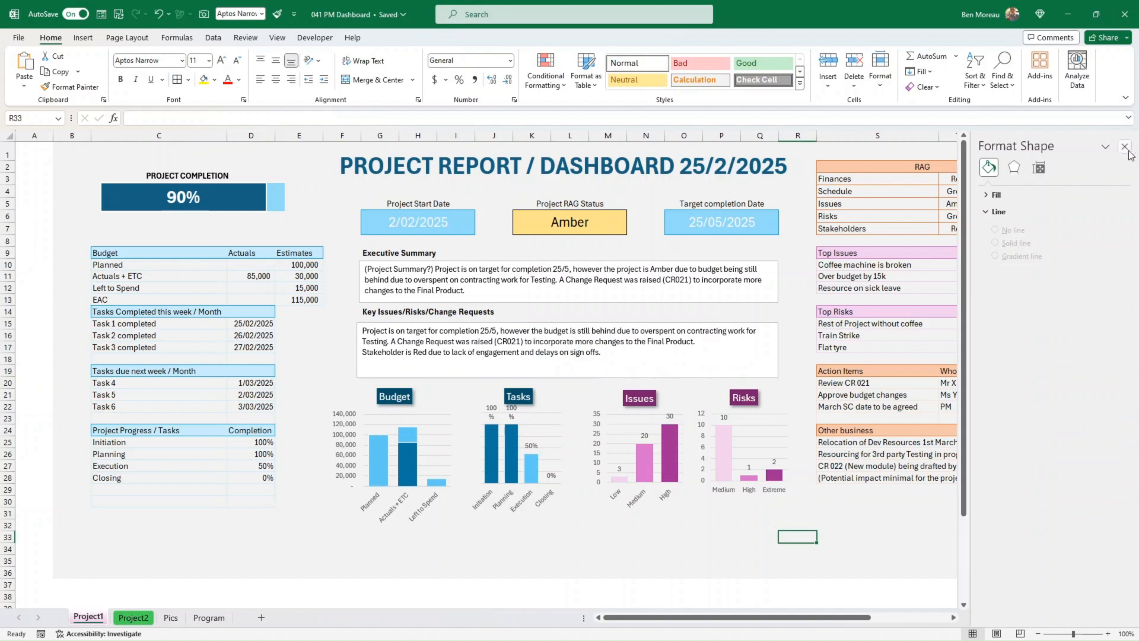
{"action": "left_click", "coordinate": [1126, 148]}
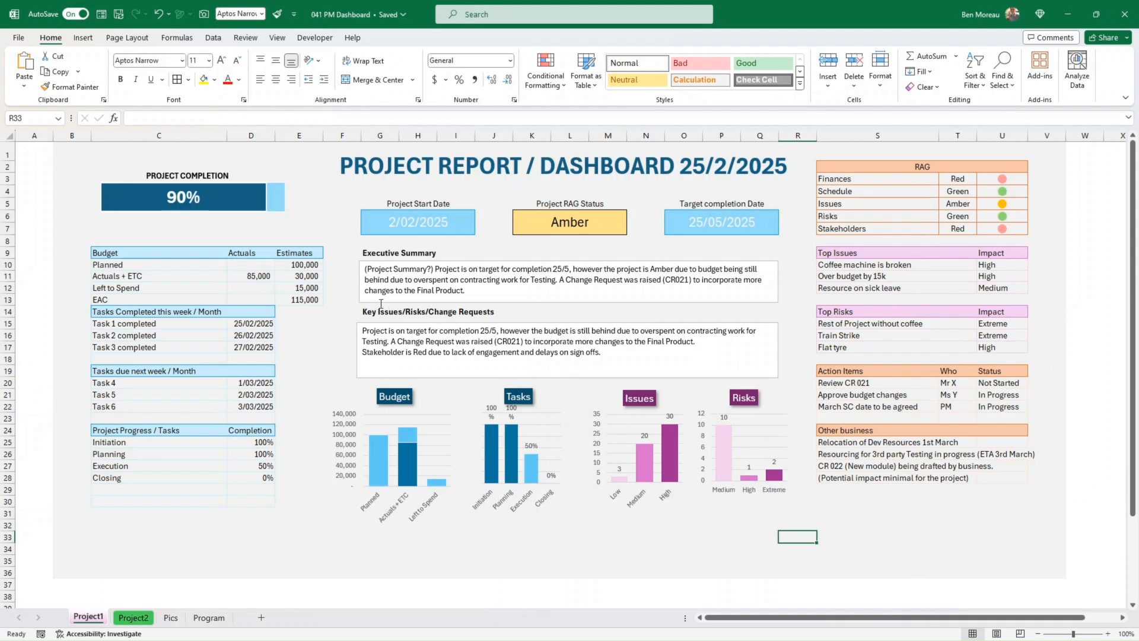
- Inspect the Executive Summary and Key Issues/Risks/Change Requests headings and select the summary text box
{"action": "left_click", "coordinate": [369, 251]}
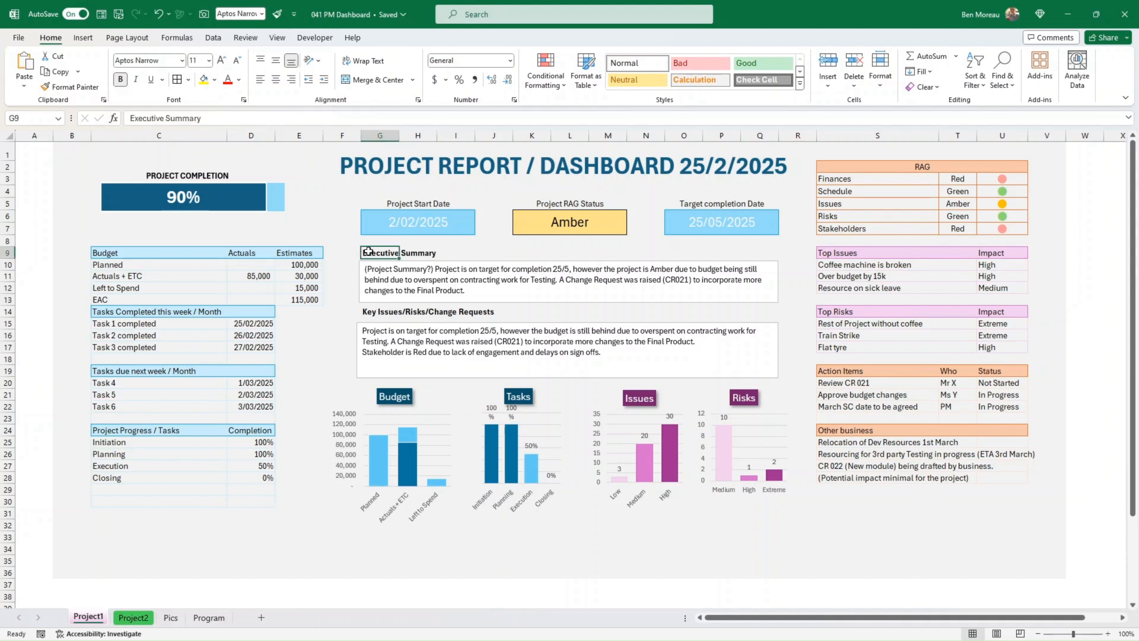
{"action": "left_click", "coordinate": [368, 312]}
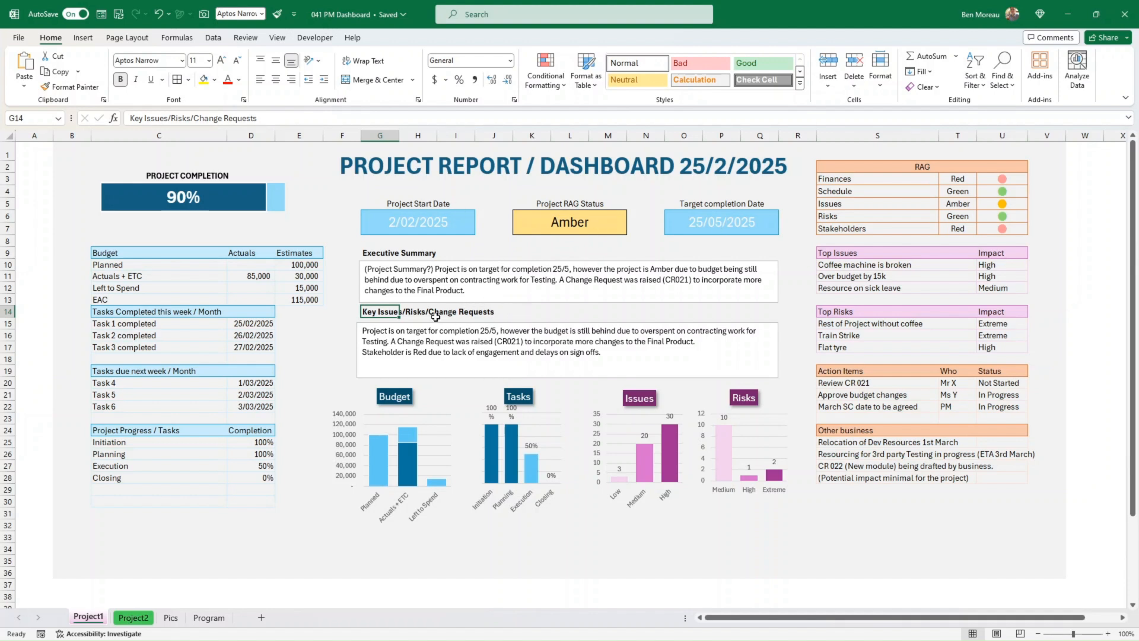
{"action": "left_click", "coordinate": [522, 302]}
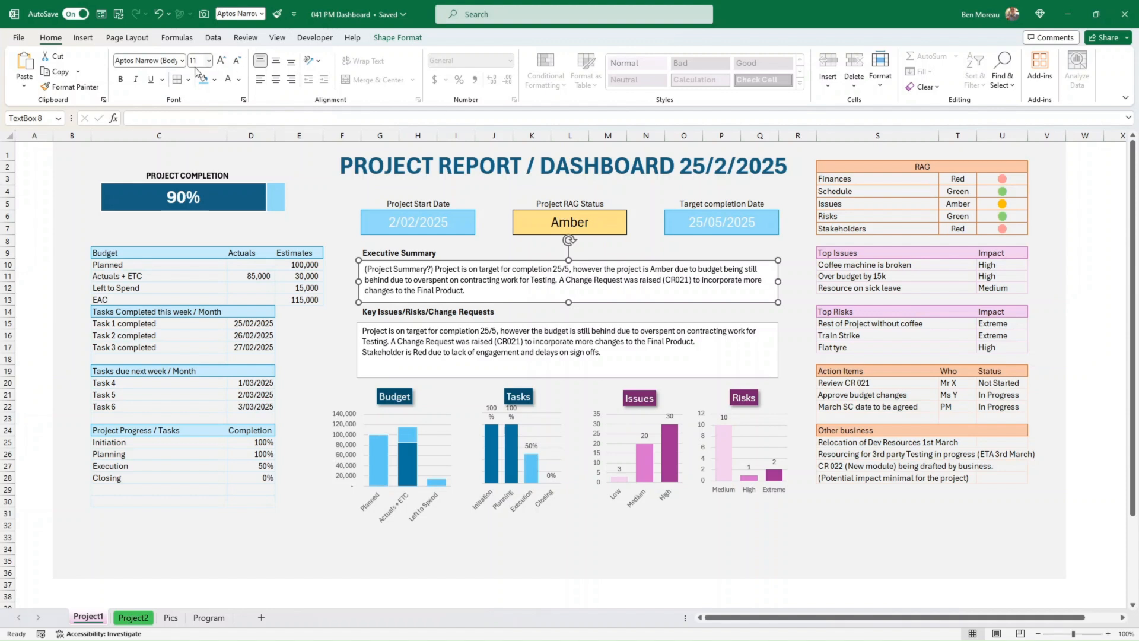
- Draw a trial text box below the target completion date, then delete it
{"action": "left_click", "coordinate": [83, 39]}
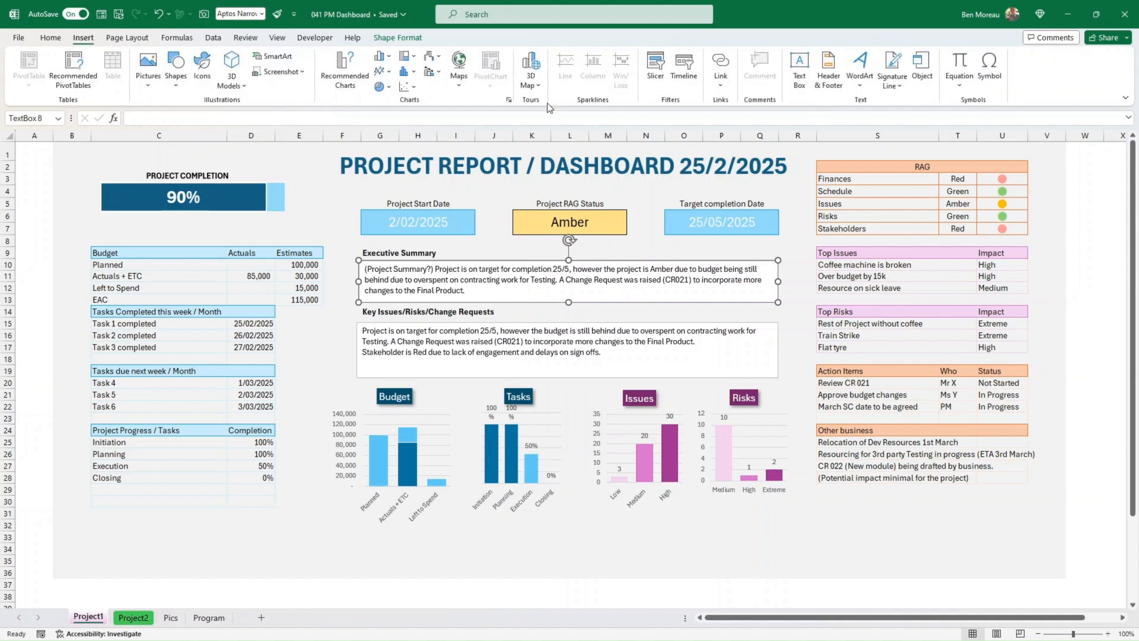
{"action": "left_click", "coordinate": [799, 69]}
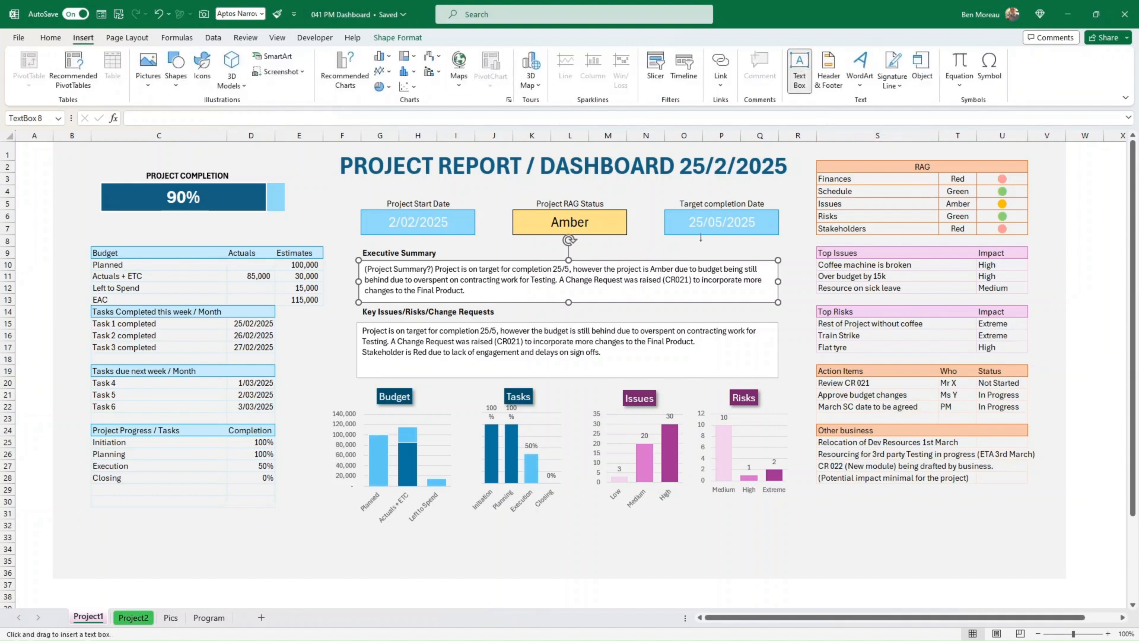
{"action": "left_click_drag", "start_coordinate": [677, 236], "coordinate": [938, 275]}
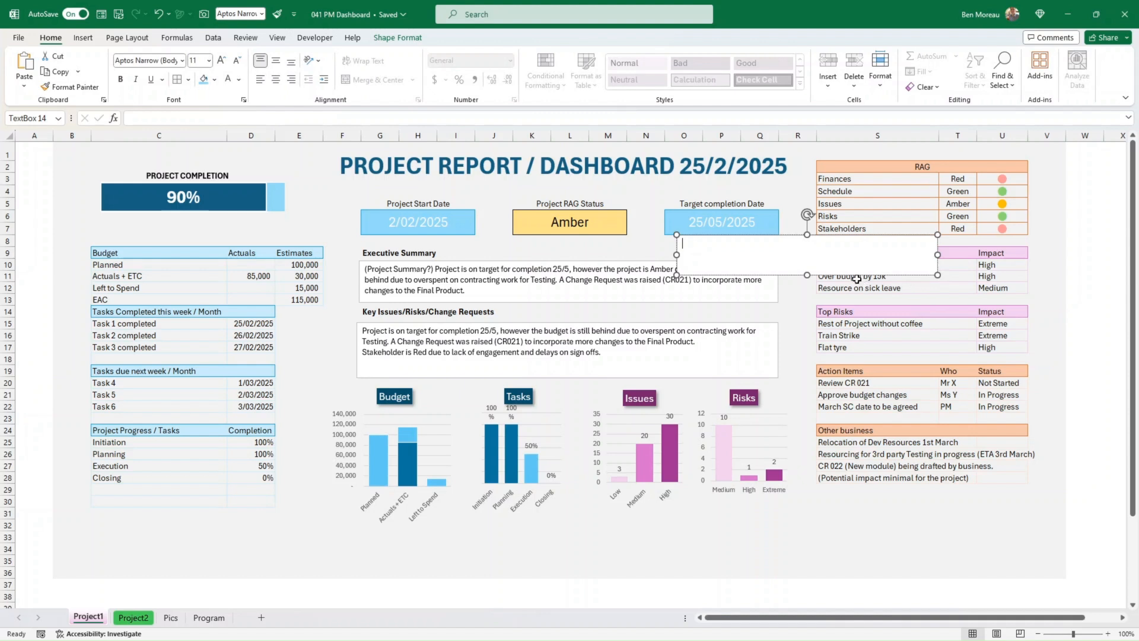
{"action": "left_click_drag", "start_coordinate": [859, 277], "coordinate": [655, 301]}
{"action": "key", "text": "Delete"}
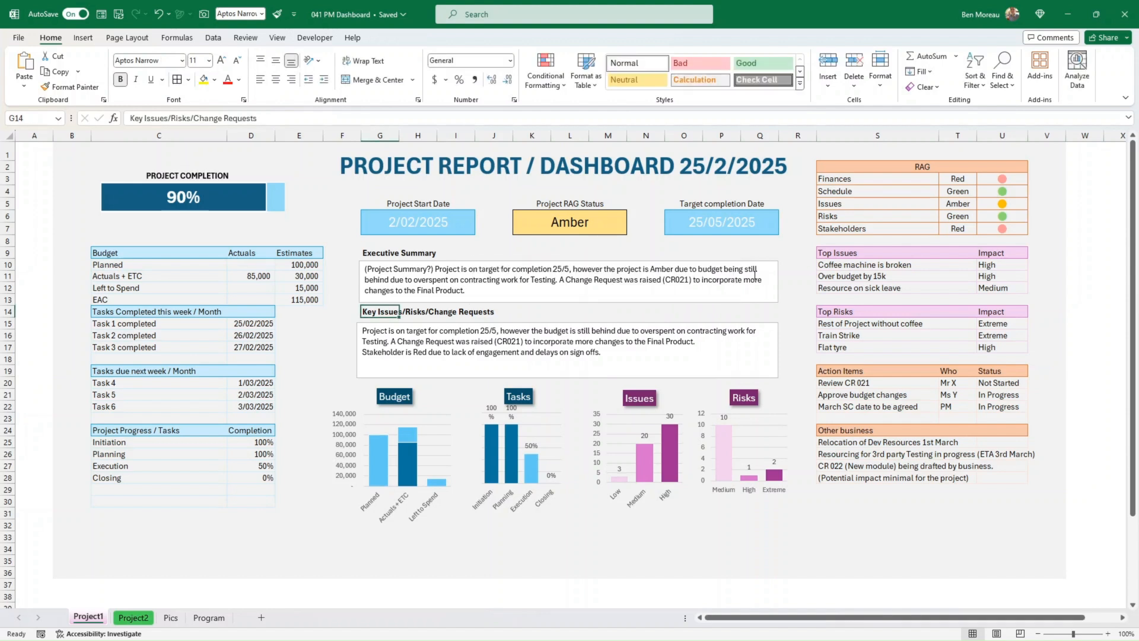
- Examine the Executive Summary and Key Issues text boxes and the Project RAG Status cell
{"action": "left_click", "coordinate": [473, 290]}
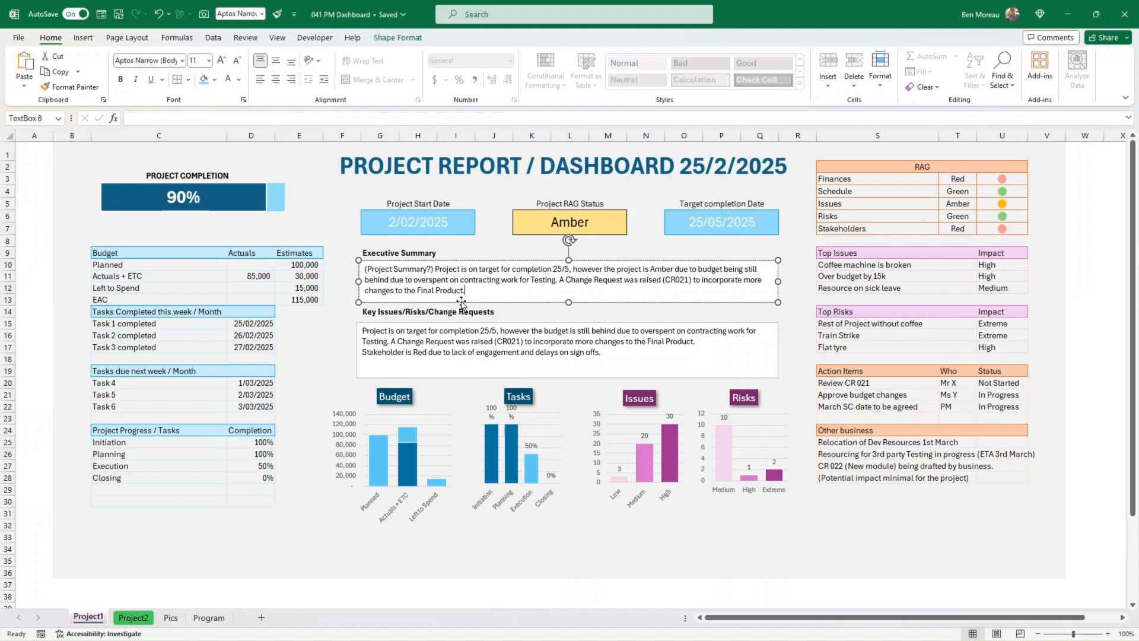
{"action": "left_click", "coordinate": [432, 270]}
{"action": "left_click", "coordinate": [483, 339]}
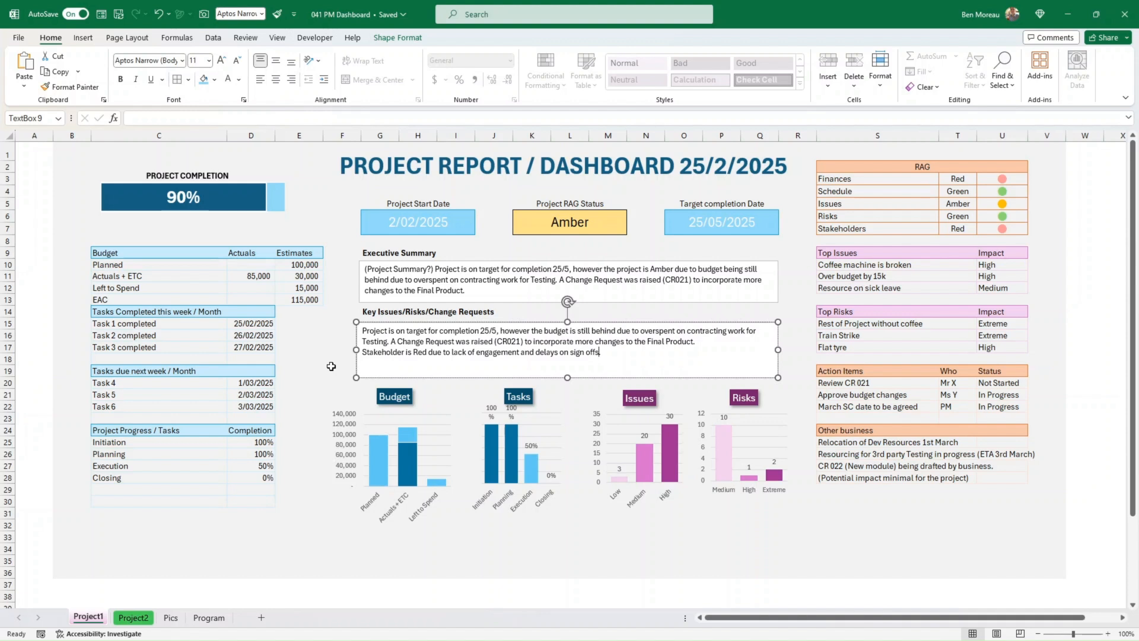
{"action": "left_click", "coordinate": [589, 221]}
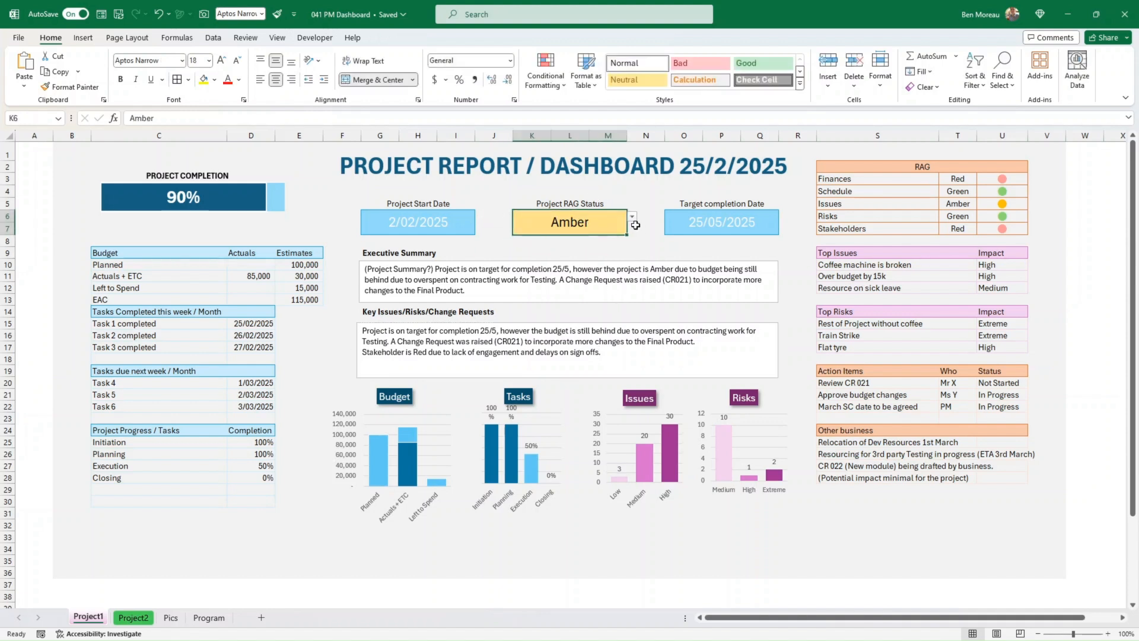
{"action": "left_click", "coordinate": [620, 516]}
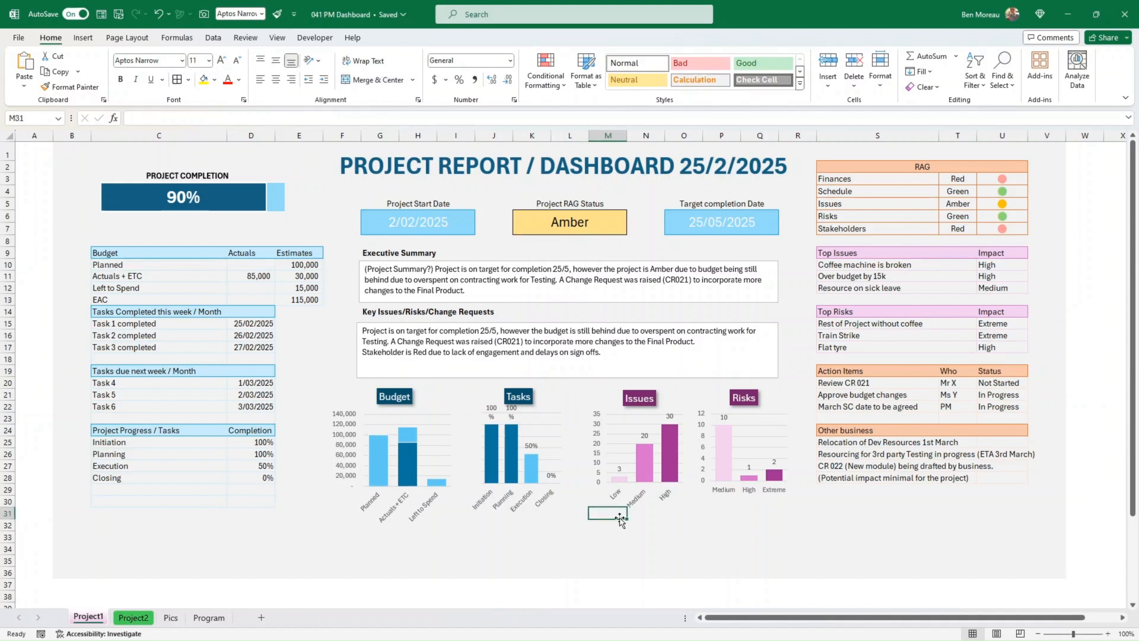
- View the multi-project overview on the Program sheet and return to the Project1 dashboard
{"action": "left_click", "coordinate": [218, 619]}
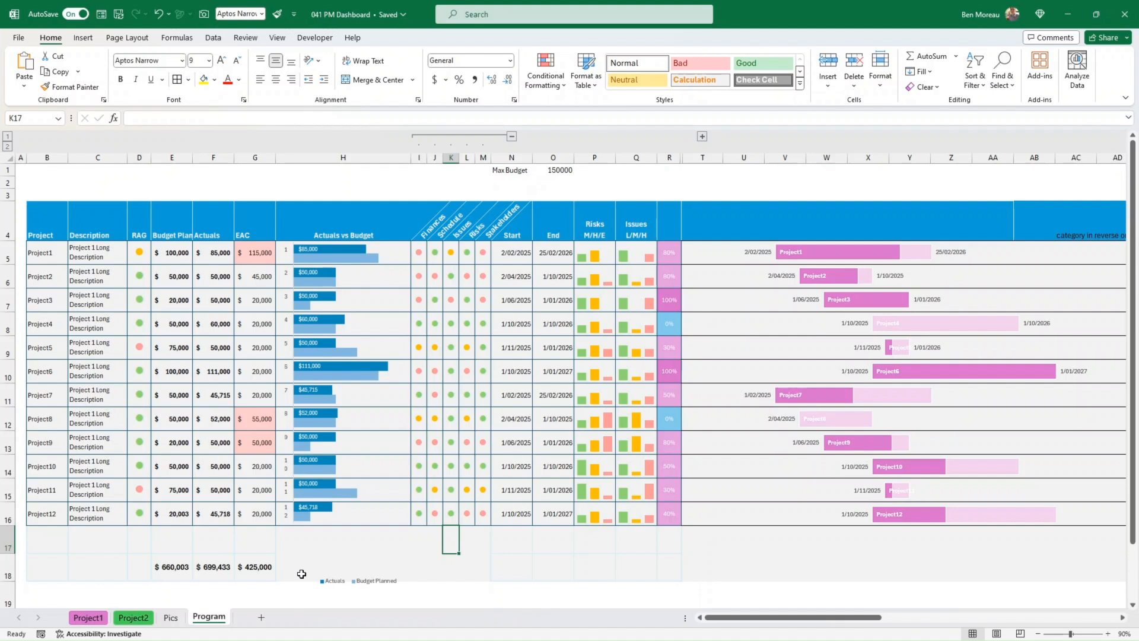
{"action": "left_click", "coordinate": [89, 618]}
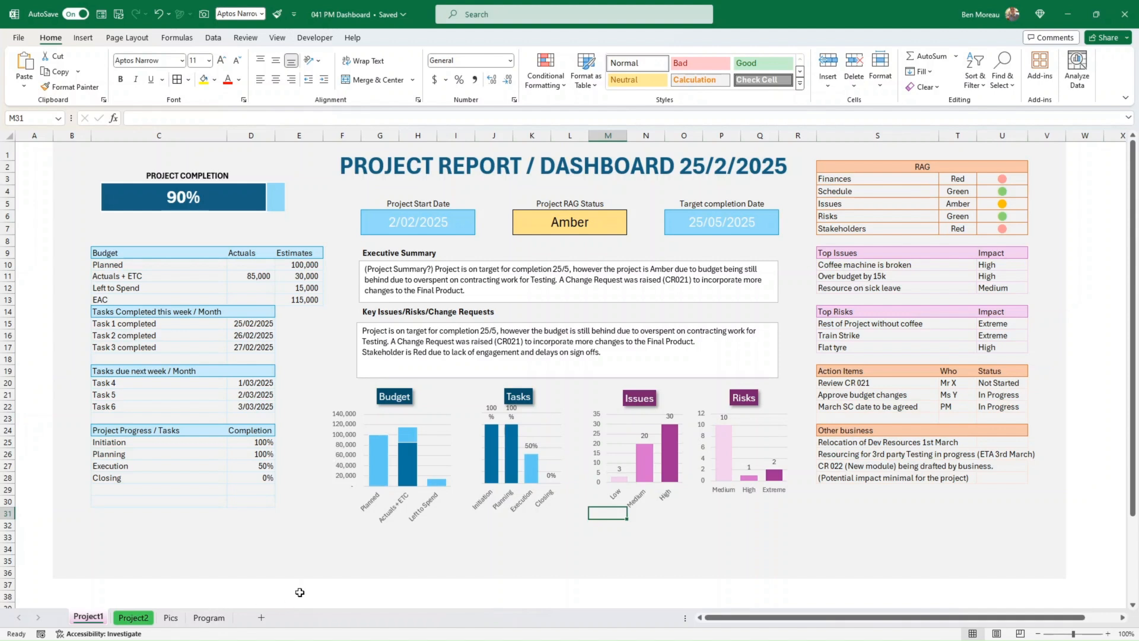
{"action": "left_click", "coordinate": [315, 562]}
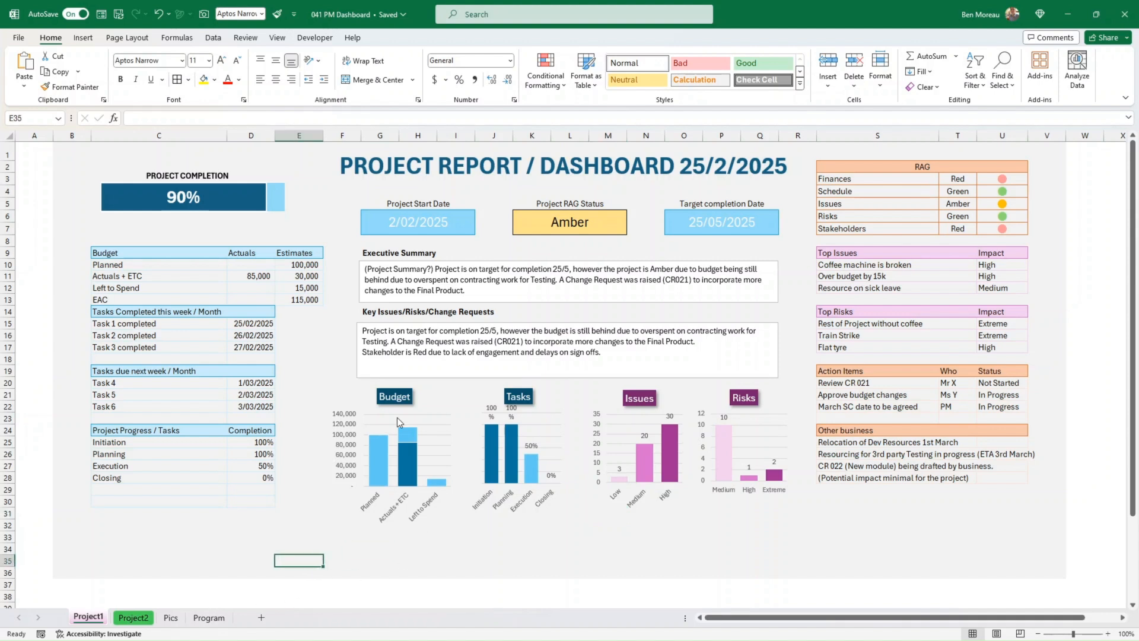